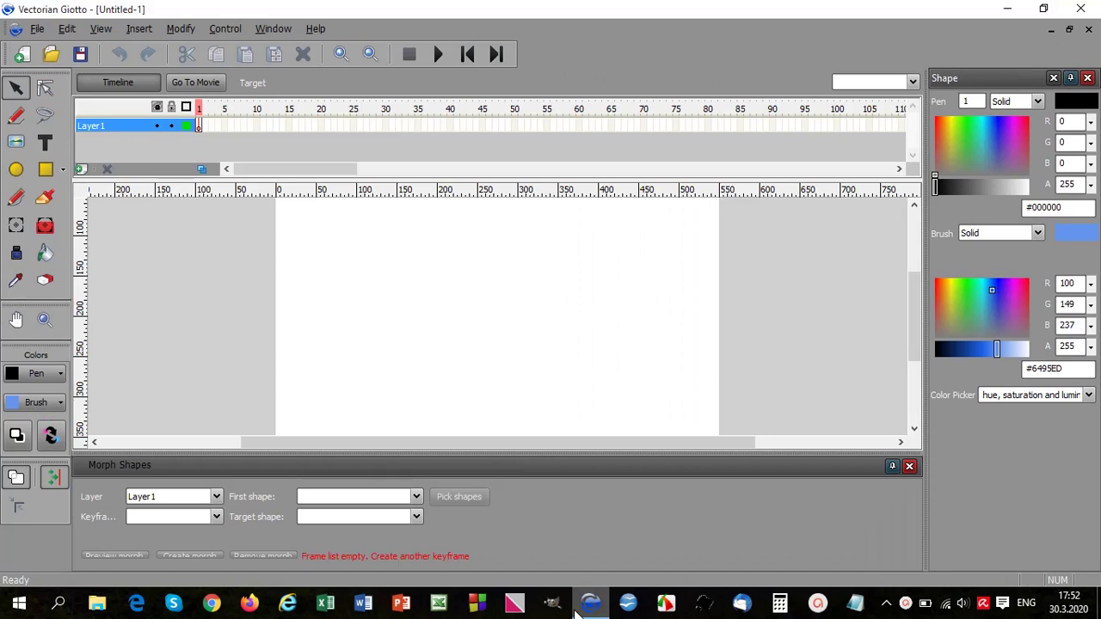
# - Draw a blue five-pointed star about 130 px wide near the stage's upper-left corner and move it slightly down
pyautogui.click(909, 465)
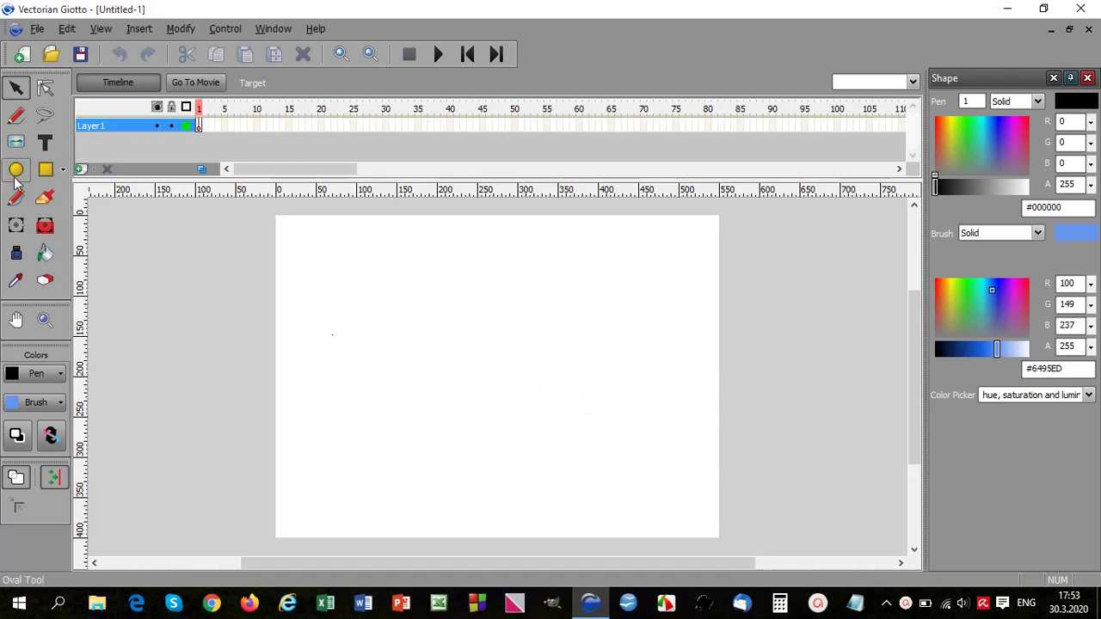
pyautogui.click(63, 170)
pyautogui.click(90, 242)
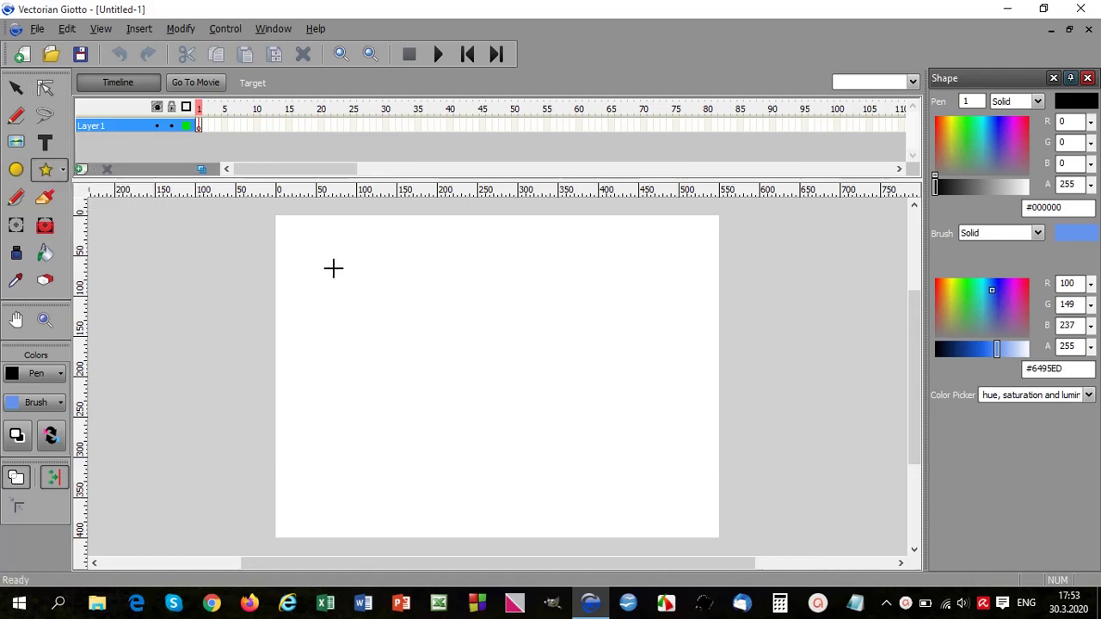
pyautogui.moveTo(332, 266); pyautogui.dragTo(386, 298)
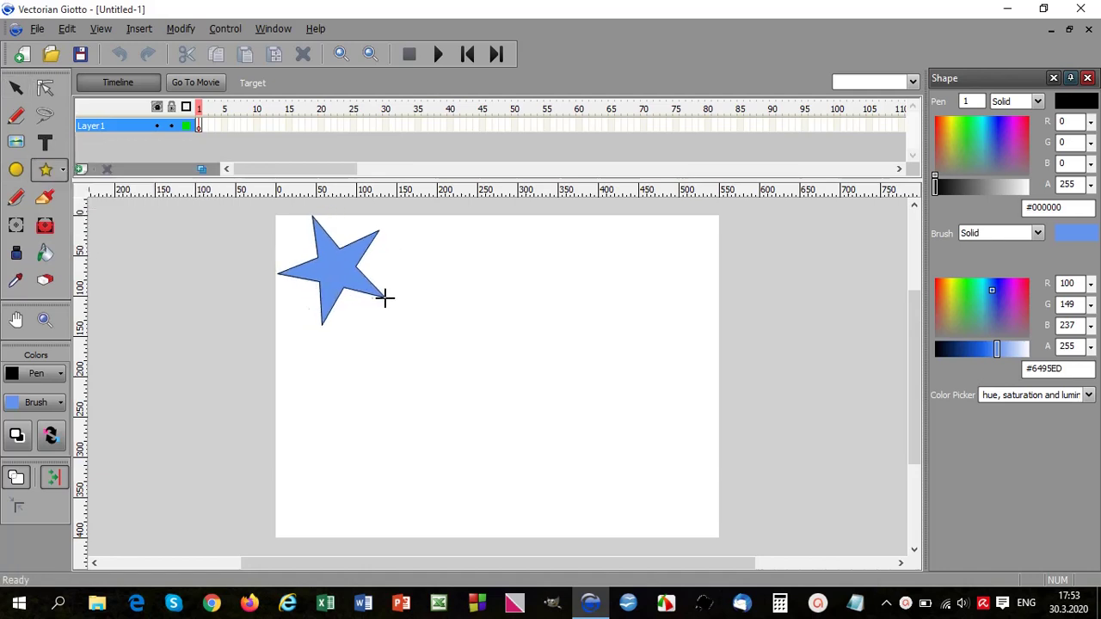
pyautogui.click(15, 86)
pyautogui.moveTo(325, 273); pyautogui.dragTo(330, 313)
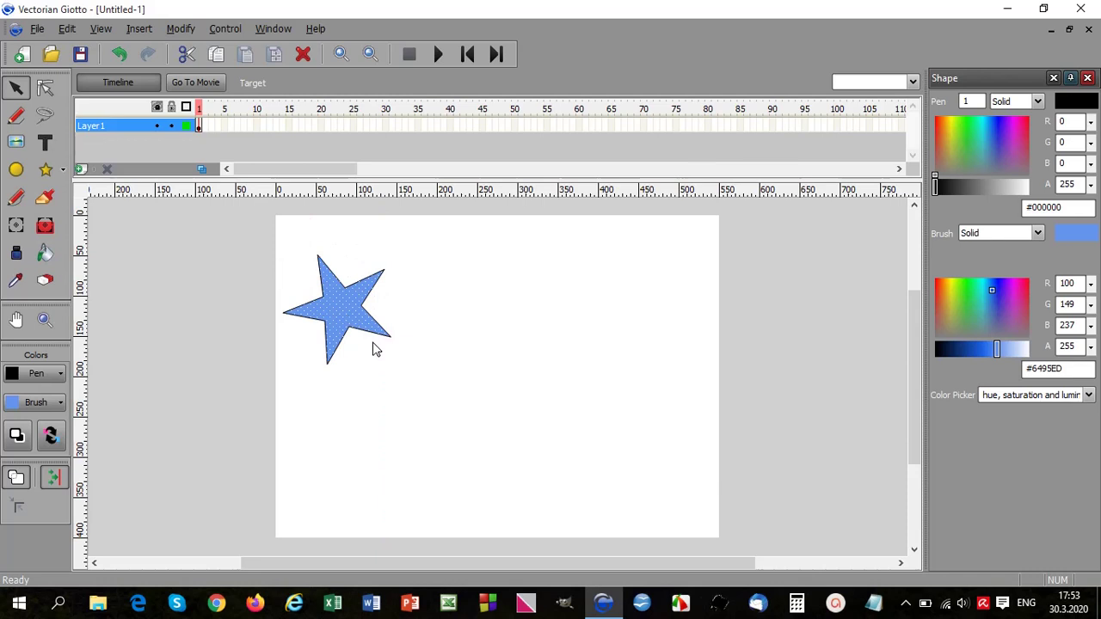
# - Draw a circle about 110 px wide in the stage's lower-right area and fill it with red #CC0000
pyautogui.click(16, 169)
pyautogui.moveTo(569, 390); pyautogui.dragTo(656, 474)
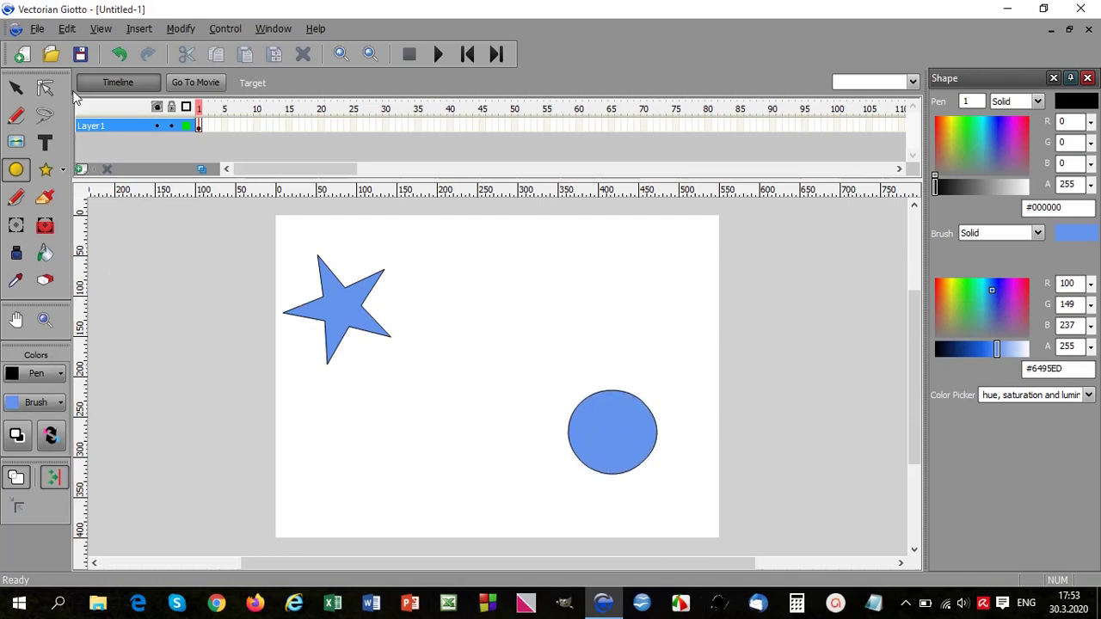
pyautogui.click(12, 94)
pyautogui.click(595, 422)
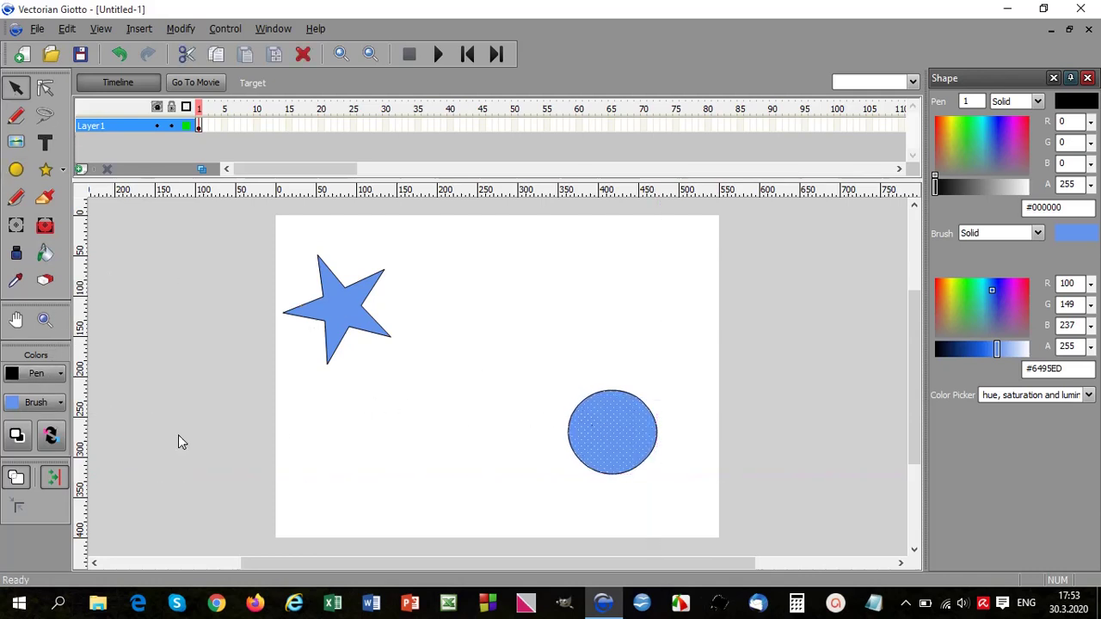
pyautogui.click(60, 402)
pyautogui.click(87, 273)
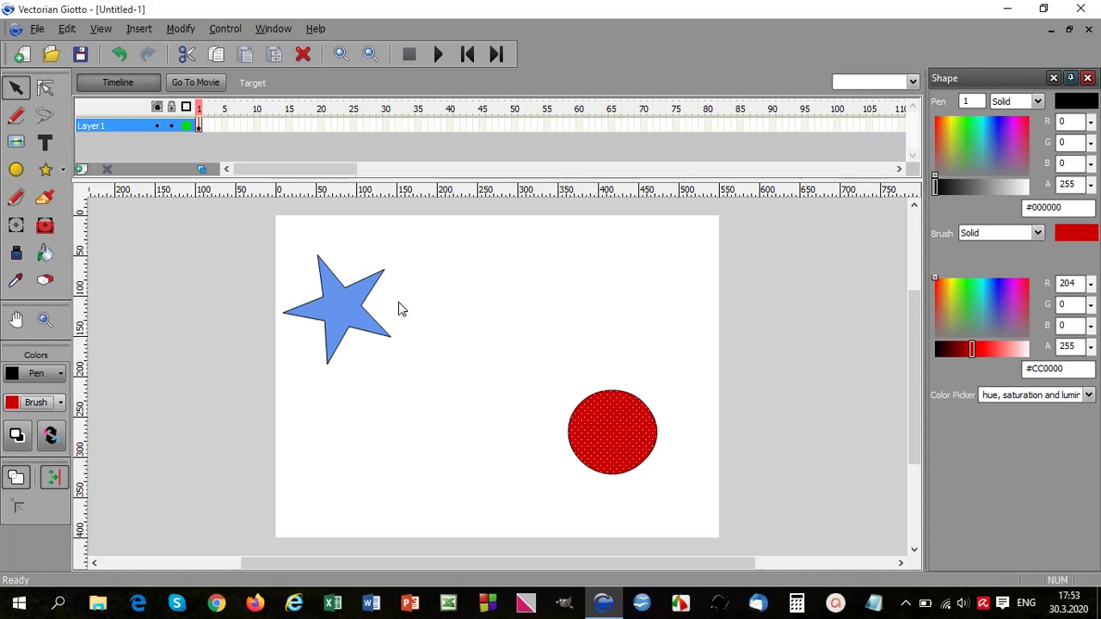
# - Insert a keyframe at frame 40 of Layer1 and choose Keyframes #1 to 40 as the range for a shape morph
pyautogui.rightClick(449, 126)
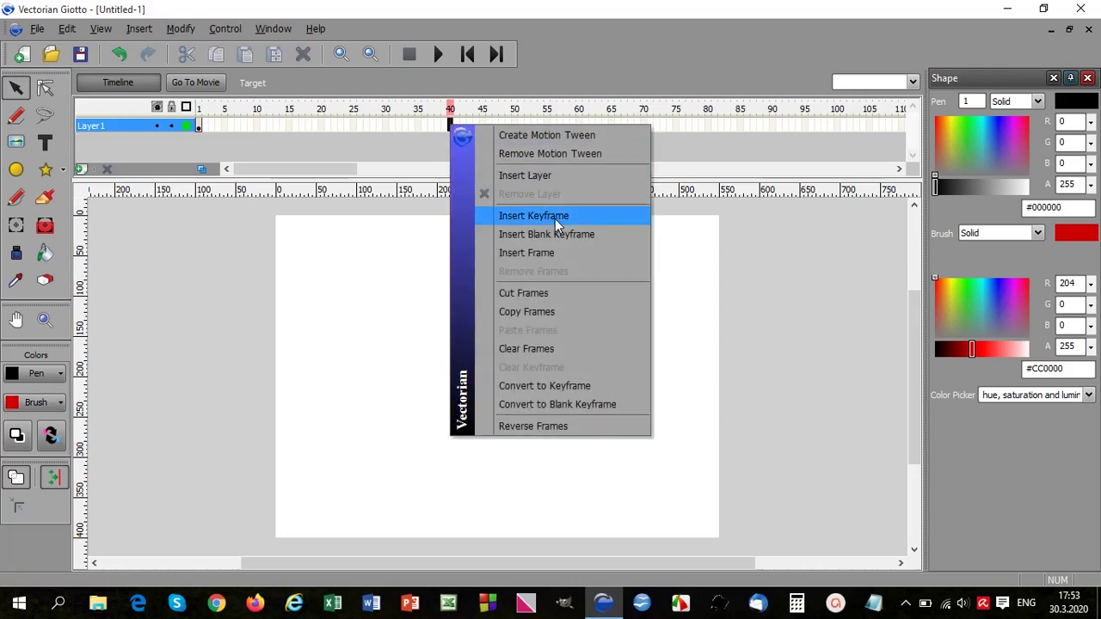
pyautogui.click(555, 216)
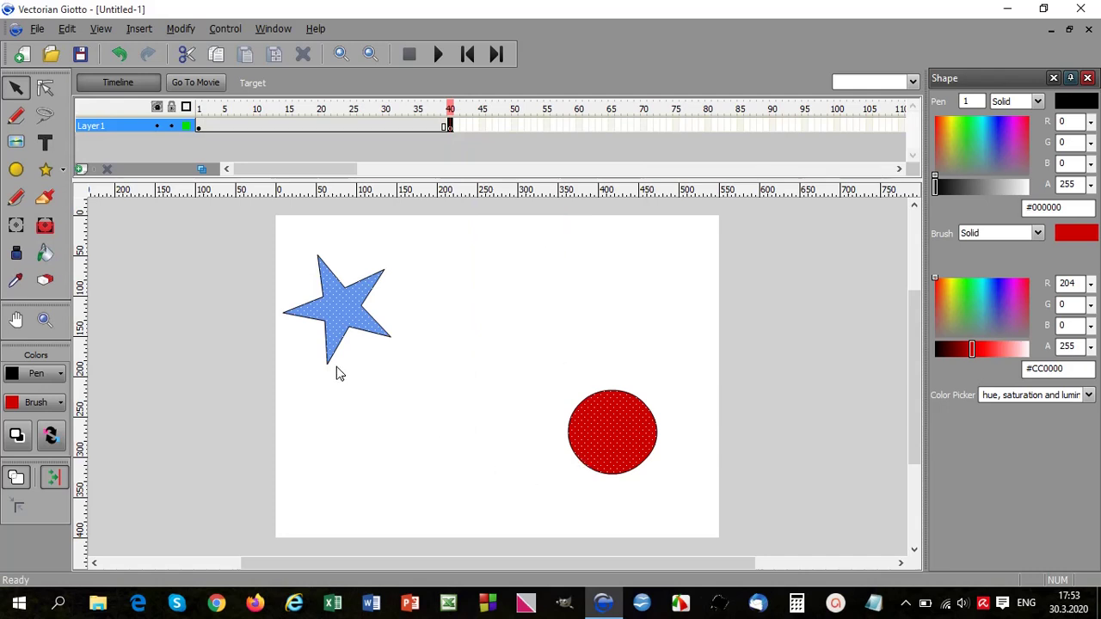
pyautogui.click(269, 30)
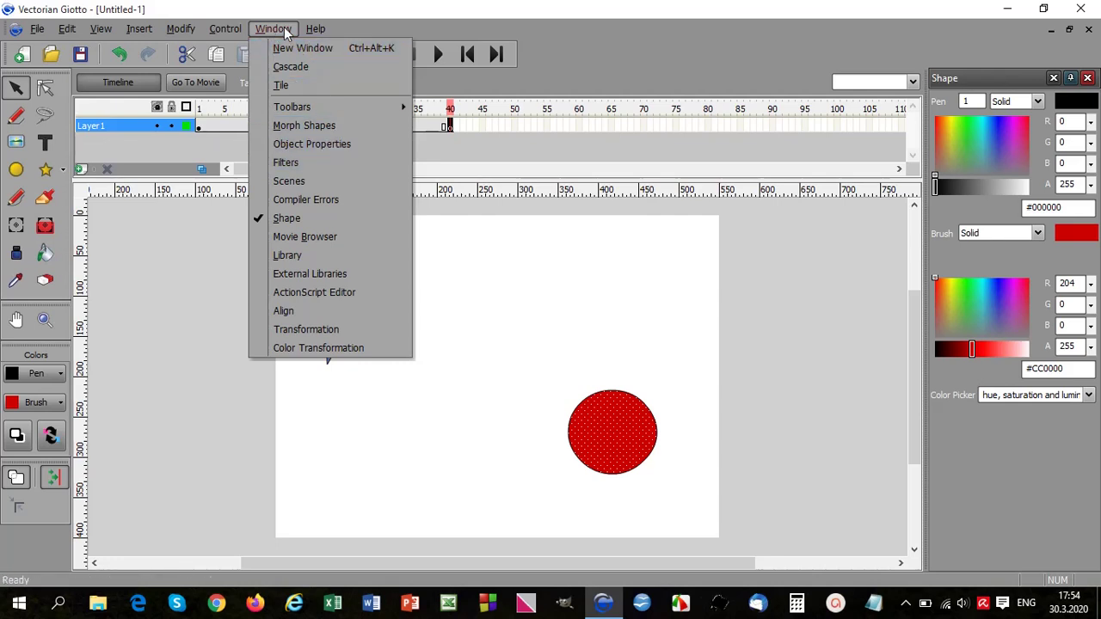
pyautogui.click(336, 127)
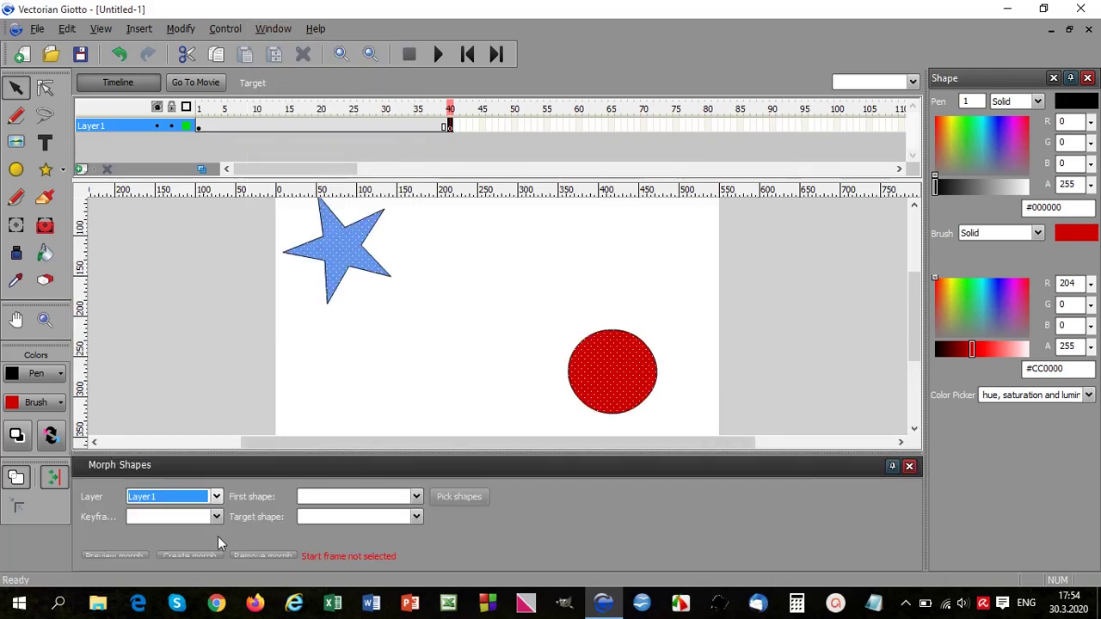
pyautogui.click(215, 517)
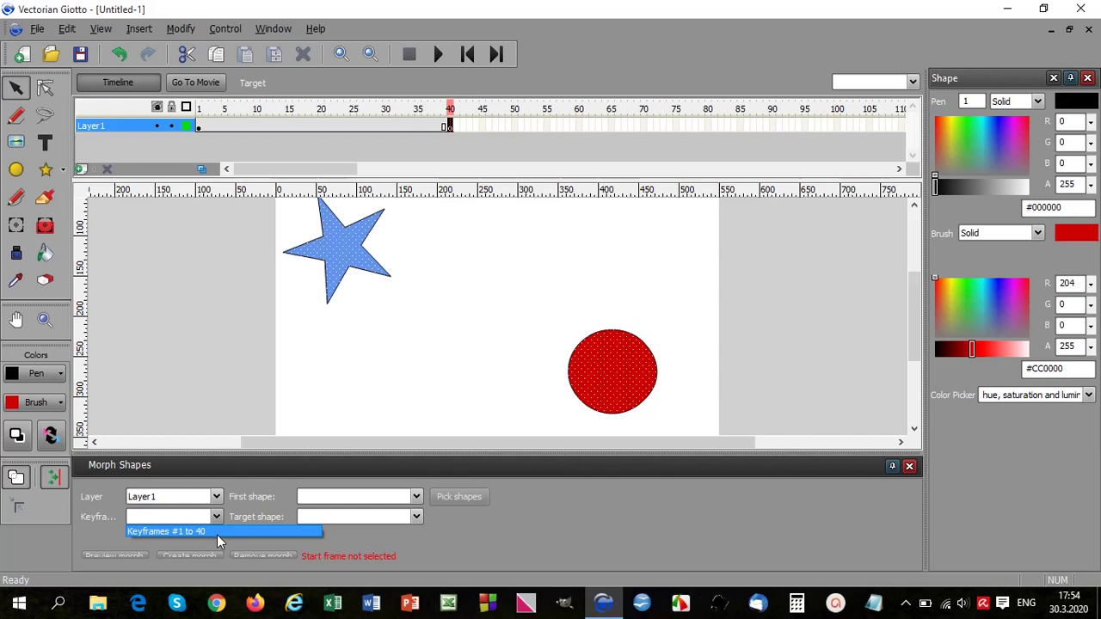
pyautogui.click(217, 531)
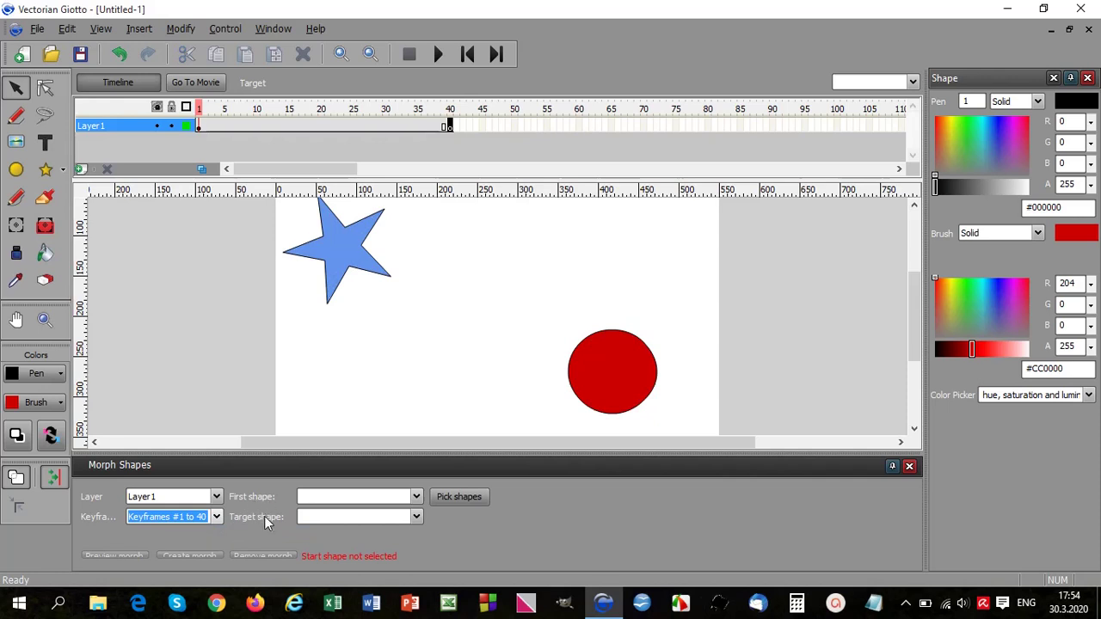
# - Create a morph from the star, Shape (ID #86), to the circle, Shape (ID #87), and play the animation from its start
pyautogui.click(419, 497)
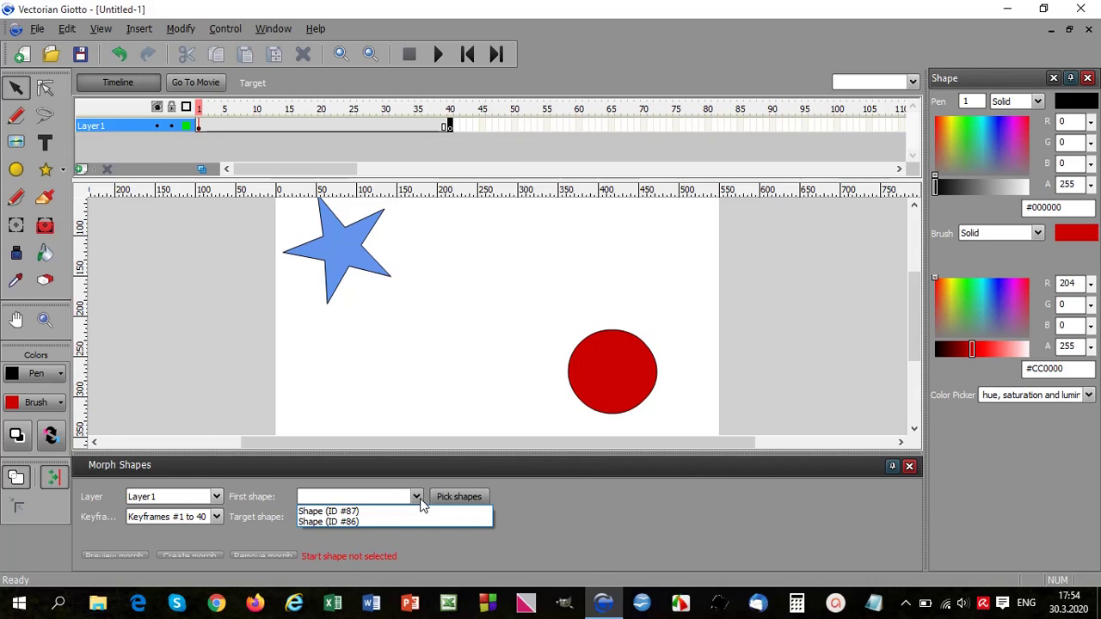
pyautogui.click(381, 521)
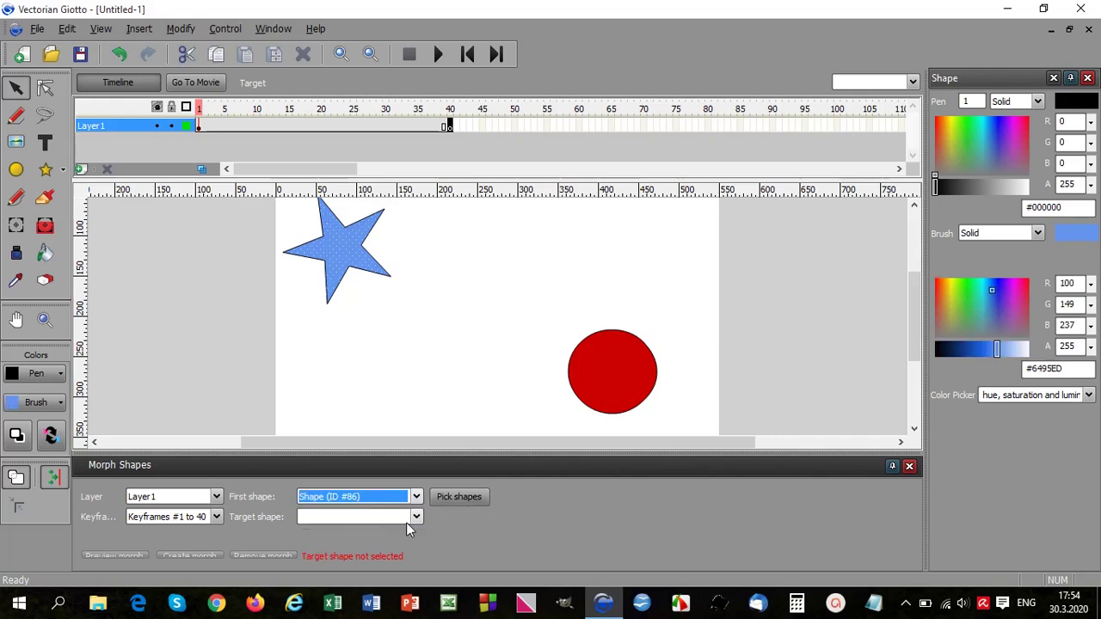
pyautogui.click(404, 520)
pyautogui.click(372, 533)
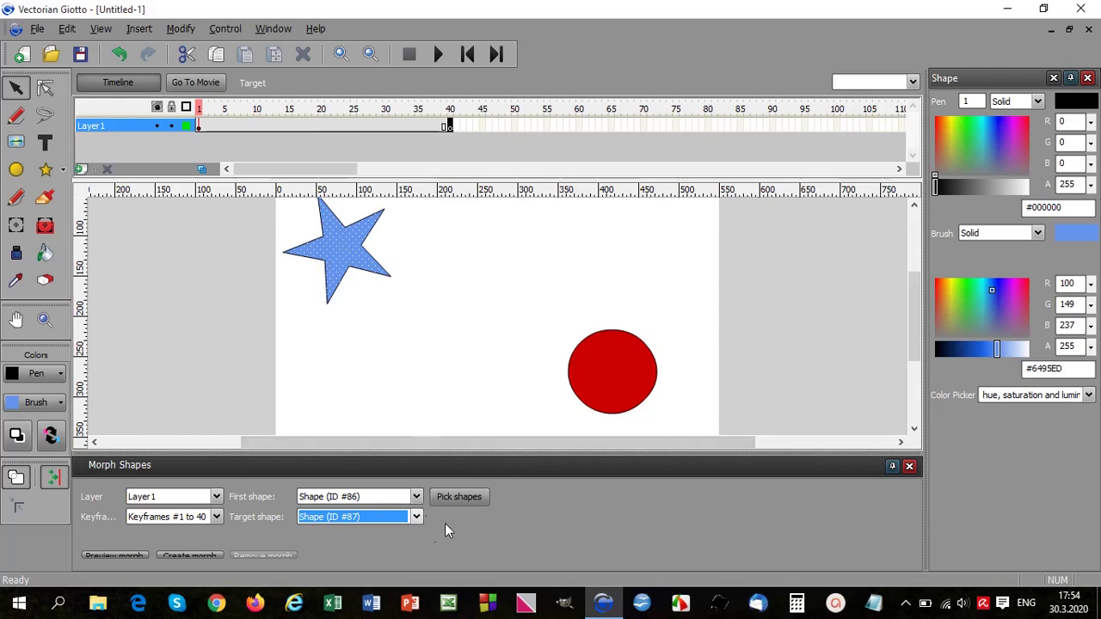
pyautogui.click(199, 555)
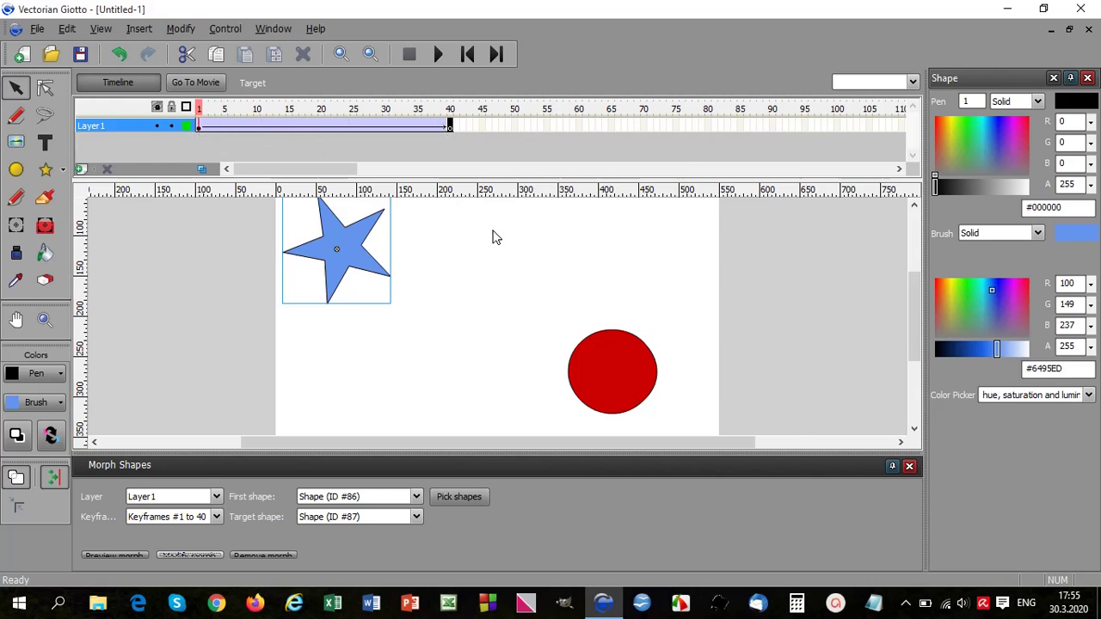
pyautogui.click(467, 55)
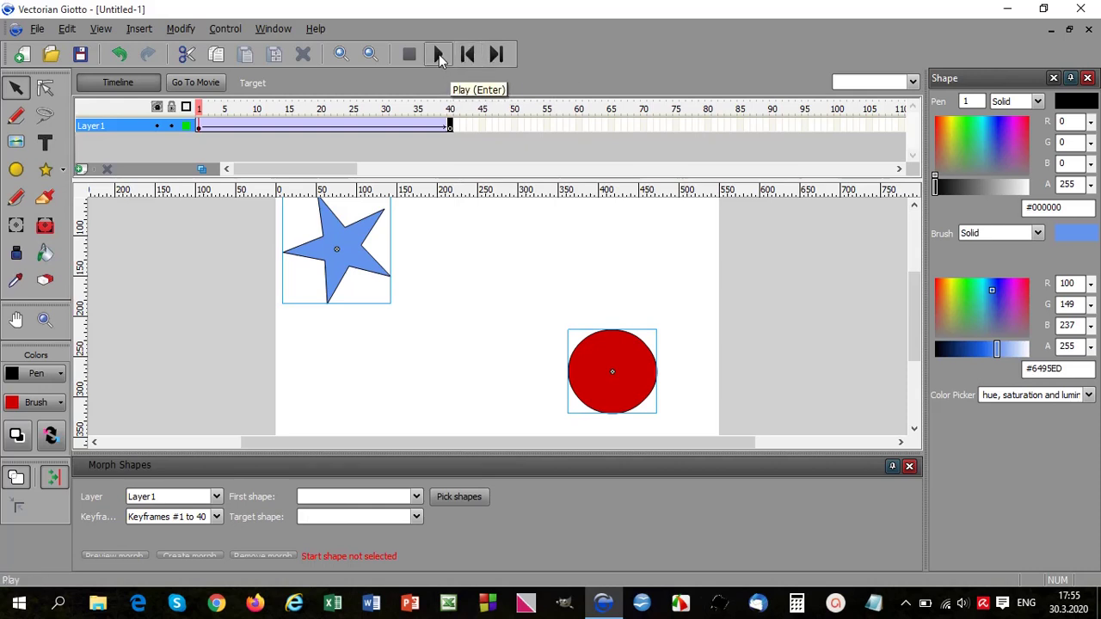
pyautogui.click(439, 54)
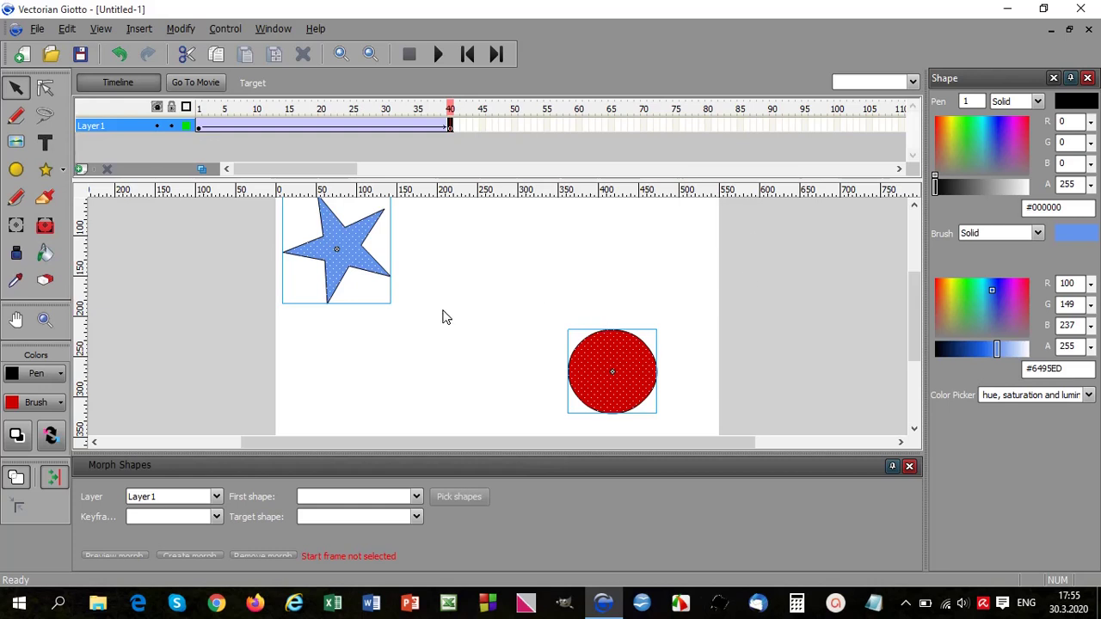
# - Close the morph movie without saving and create a new blank movie with the Morph Shapes settings hidden
pyautogui.click(1088, 30)
pyautogui.click(560, 339)
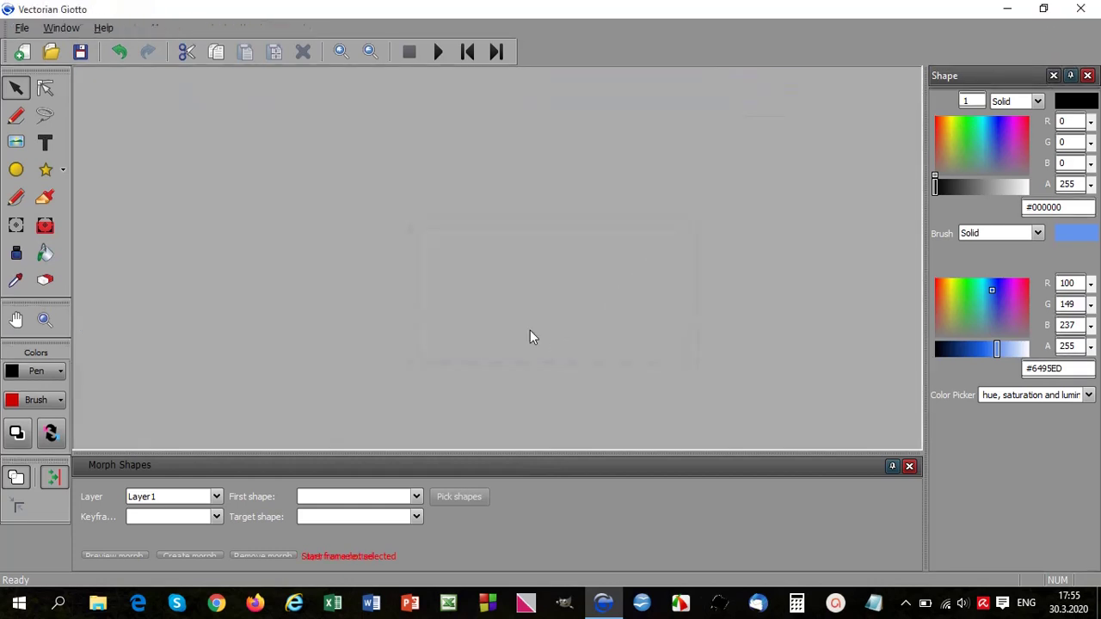
pyautogui.click(22, 54)
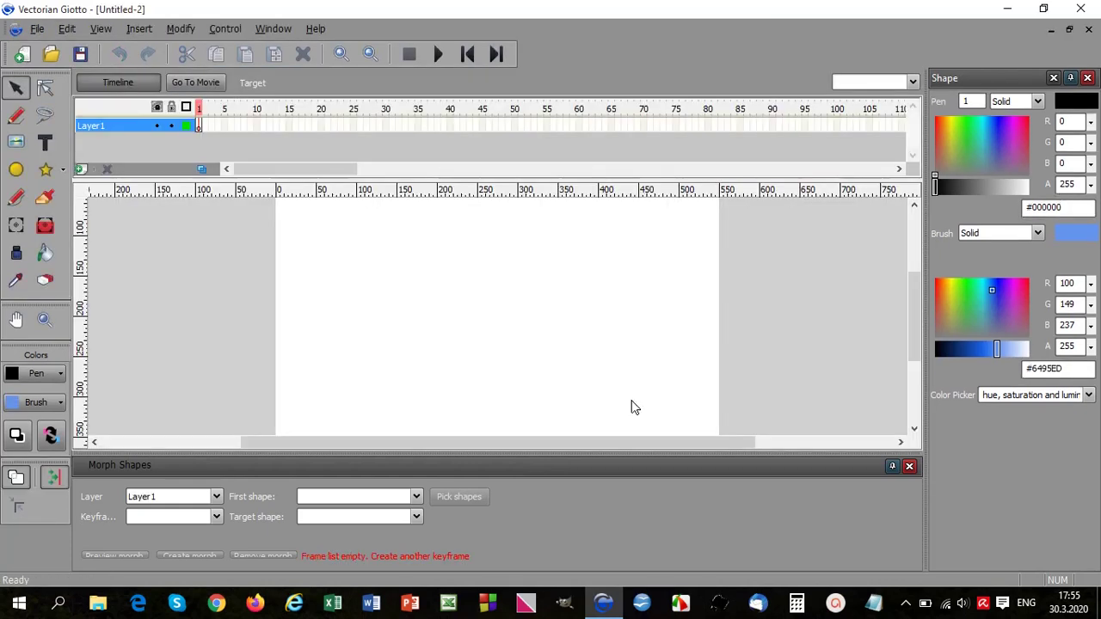
pyautogui.click(910, 467)
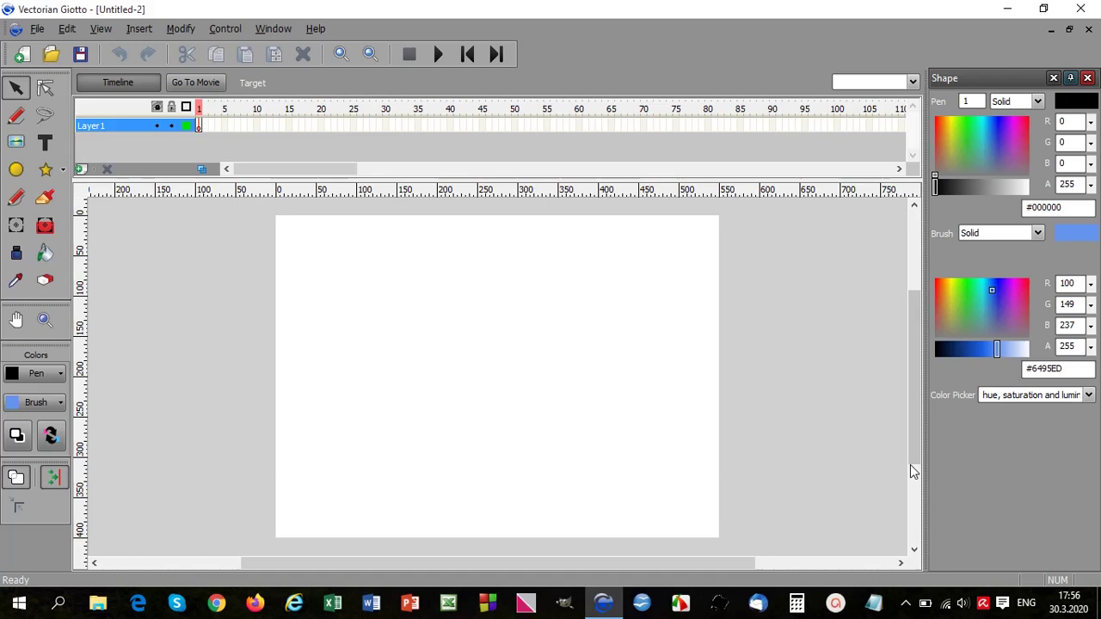
pyautogui.click(146, 32)
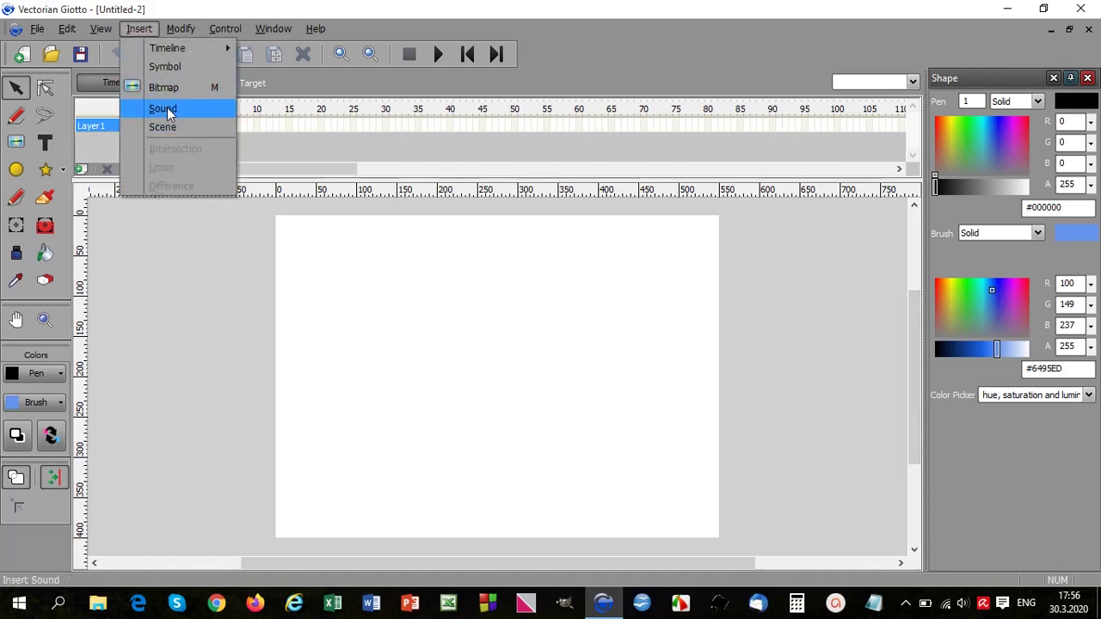
pyautogui.click(590, 35)
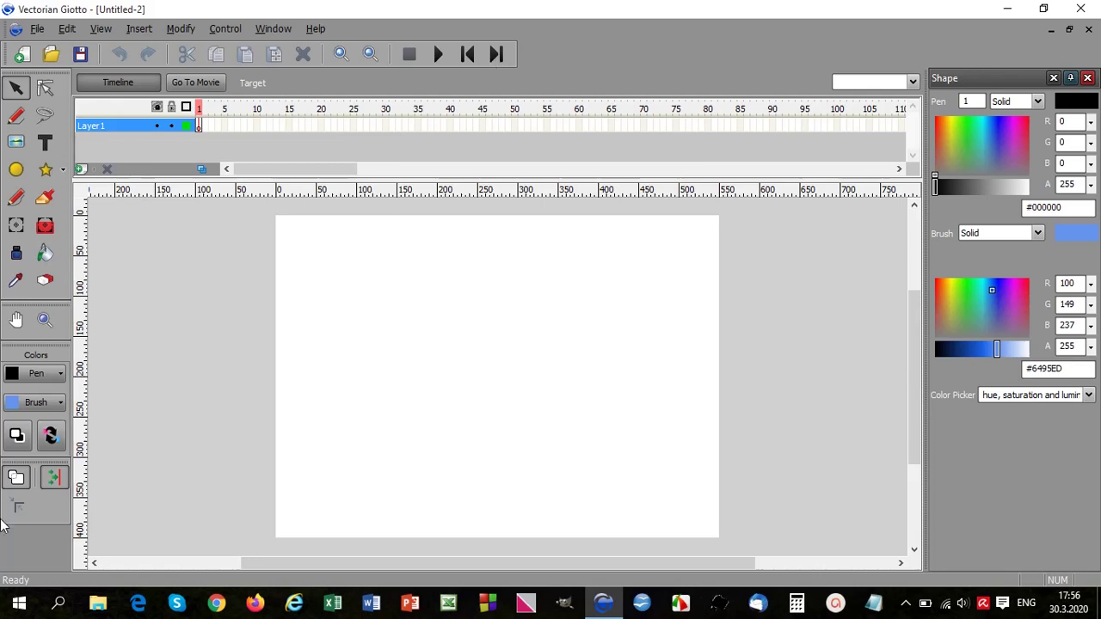
# - Switch to File Explorer and open the Giotto folder inside UCHILISHTE on drive GN1 (F:)
pyautogui.click(83, 594)
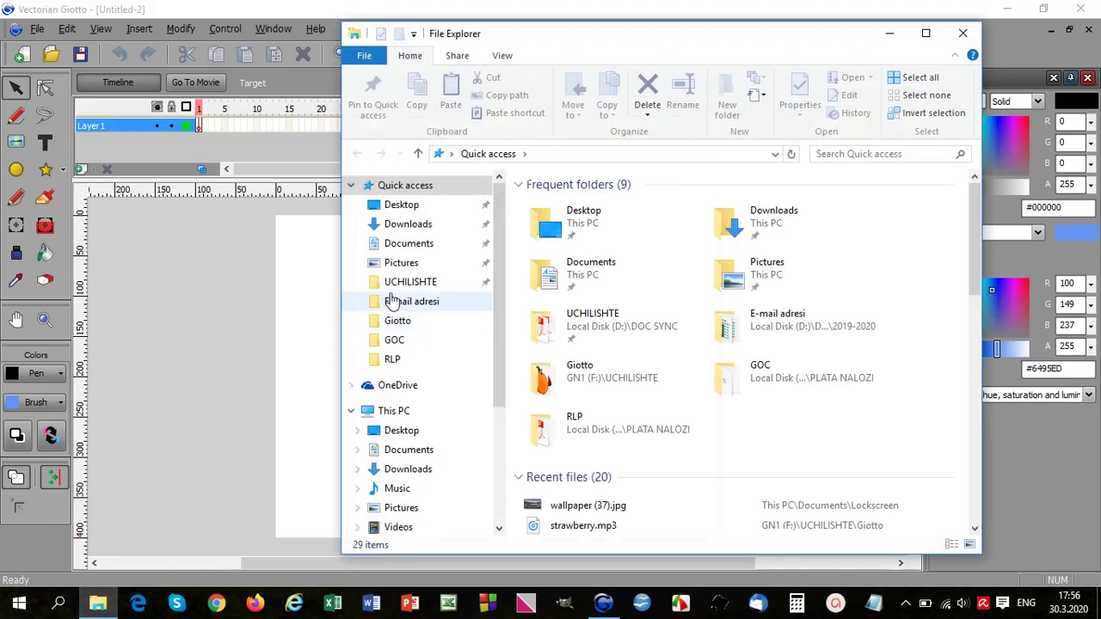
pyautogui.scroll(-4, 496, 390)
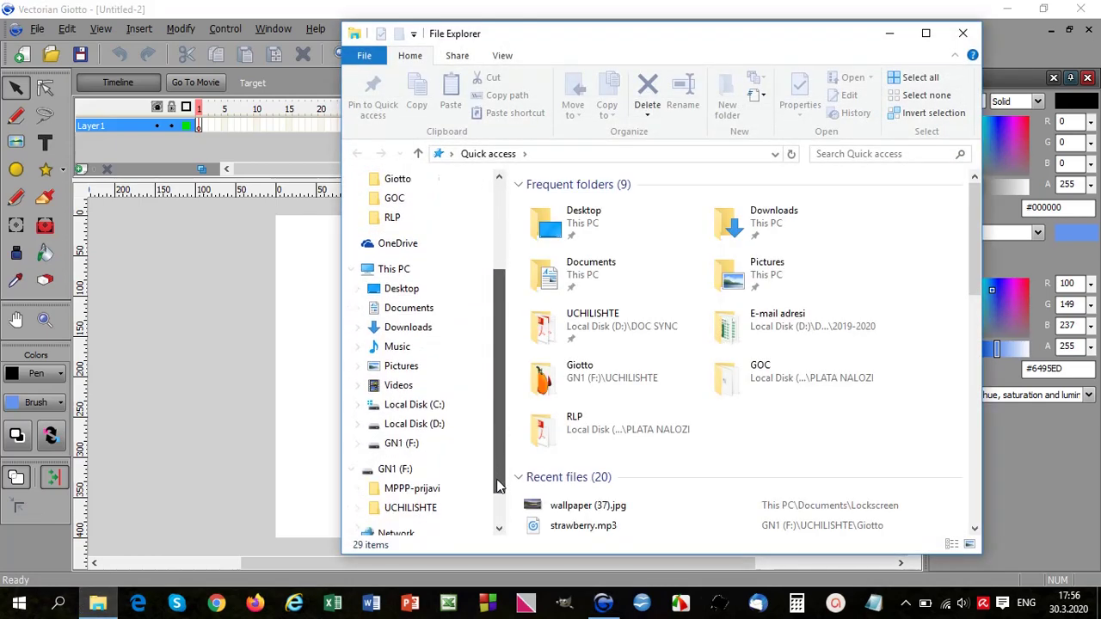
pyautogui.click(421, 450)
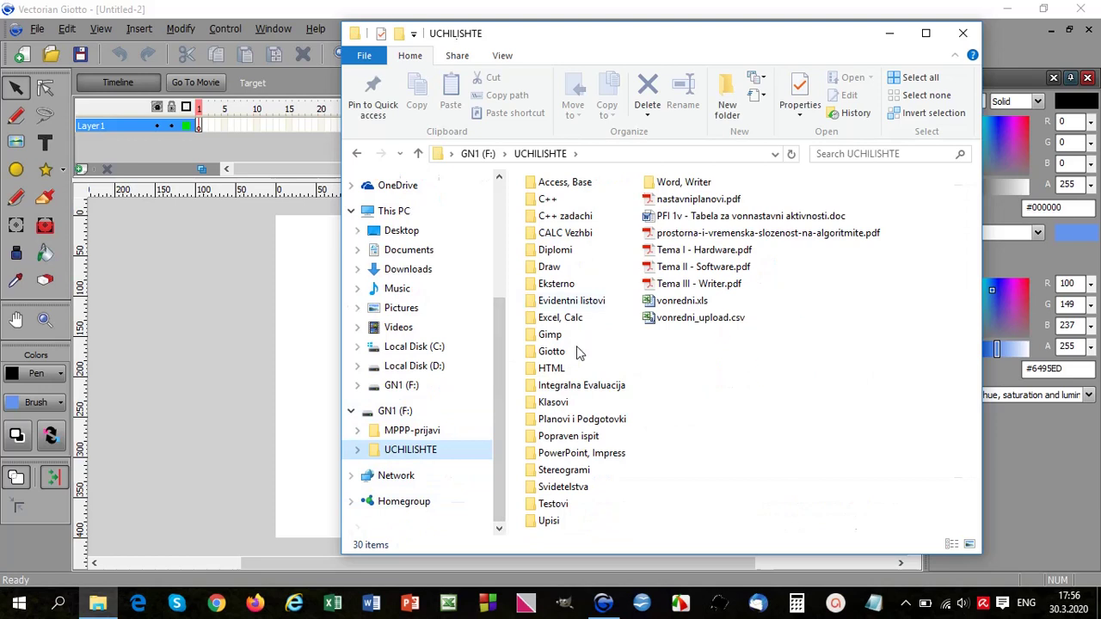
pyautogui.doubleClick(551, 350)
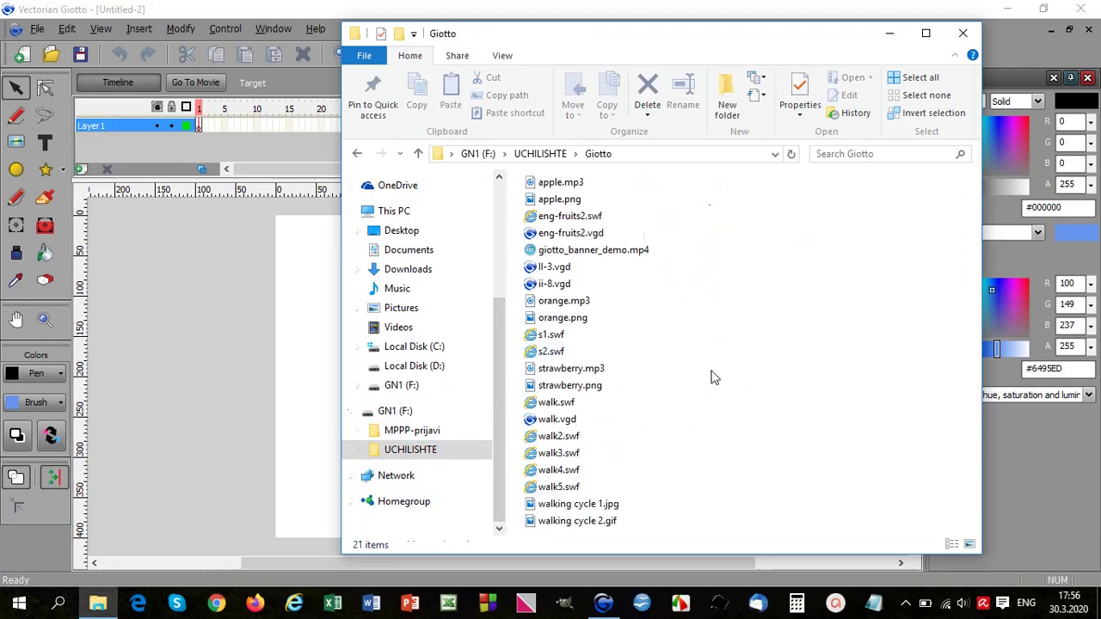
# - Group the Giotto folder's files by type, examine its MP3 sounds and PNG images, and close File Explorer
pyautogui.rightClick(749, 220)
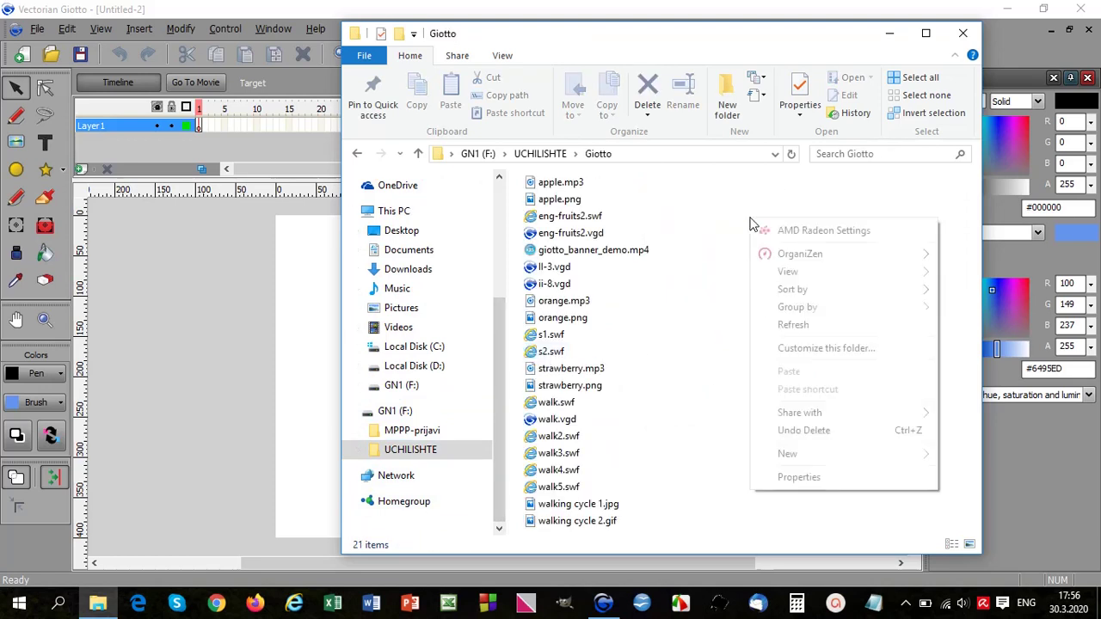
pyautogui.moveTo(813, 311)
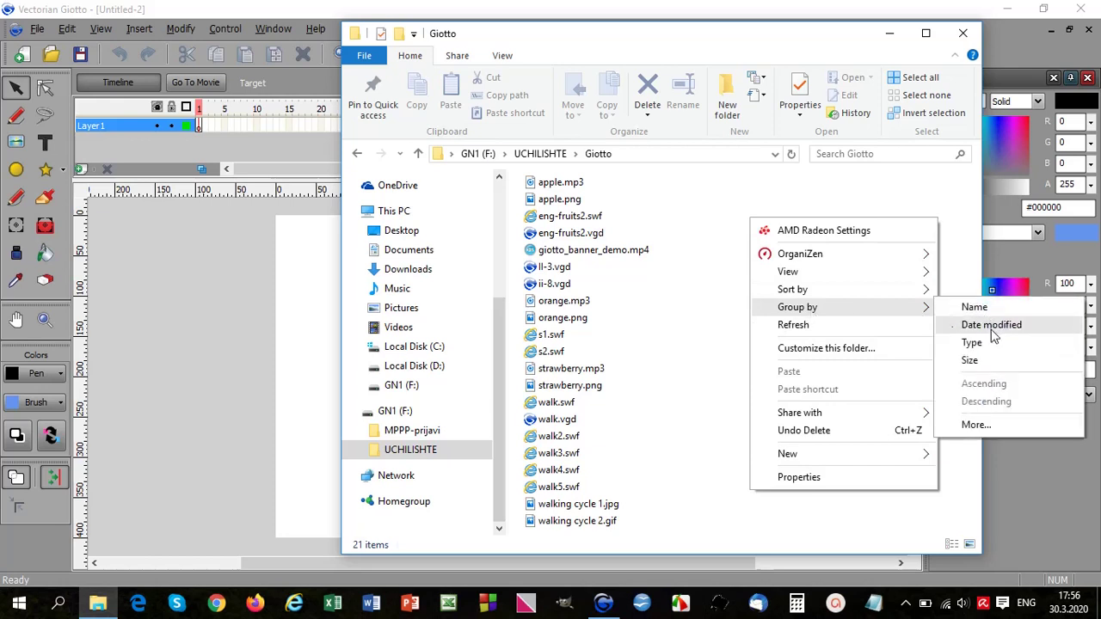
pyautogui.click(972, 342)
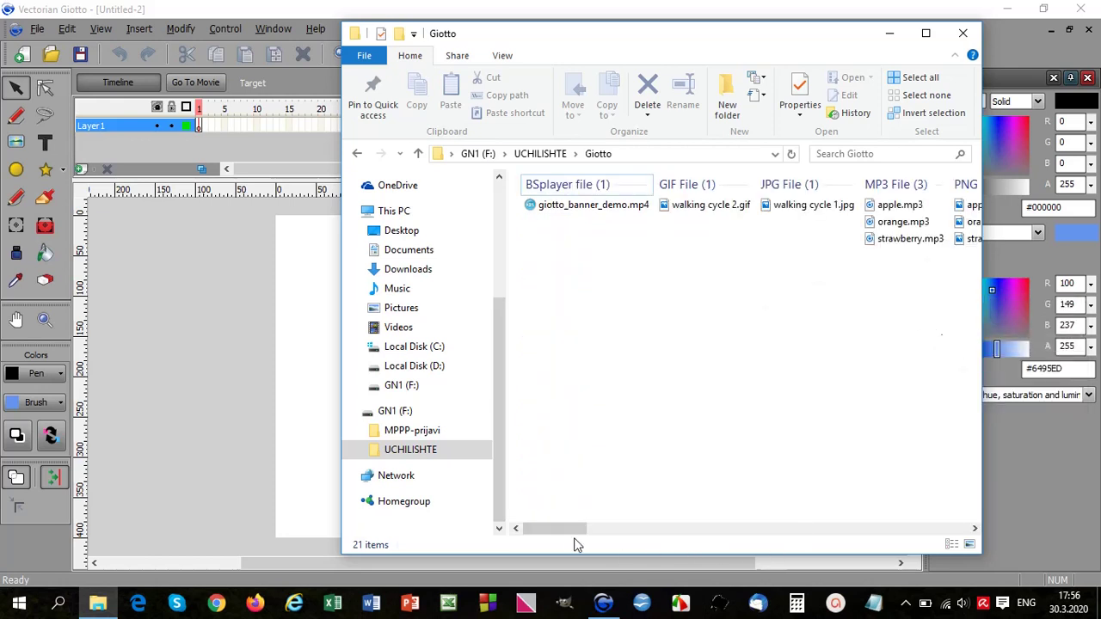
pyautogui.moveTo(573, 531); pyautogui.dragTo(636, 532)
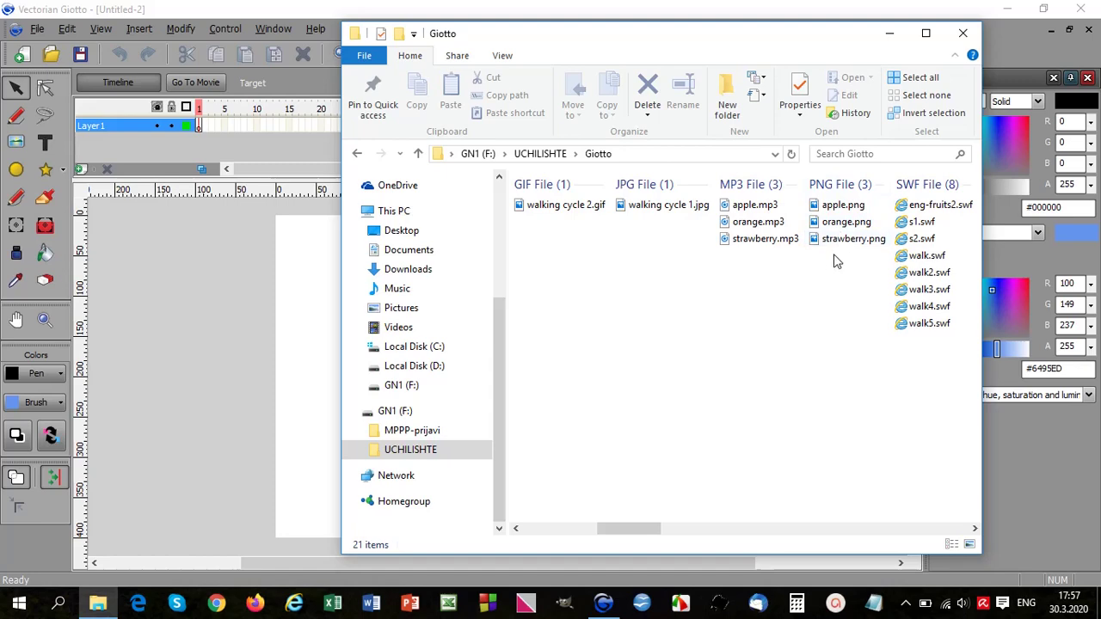
pyautogui.click(966, 34)
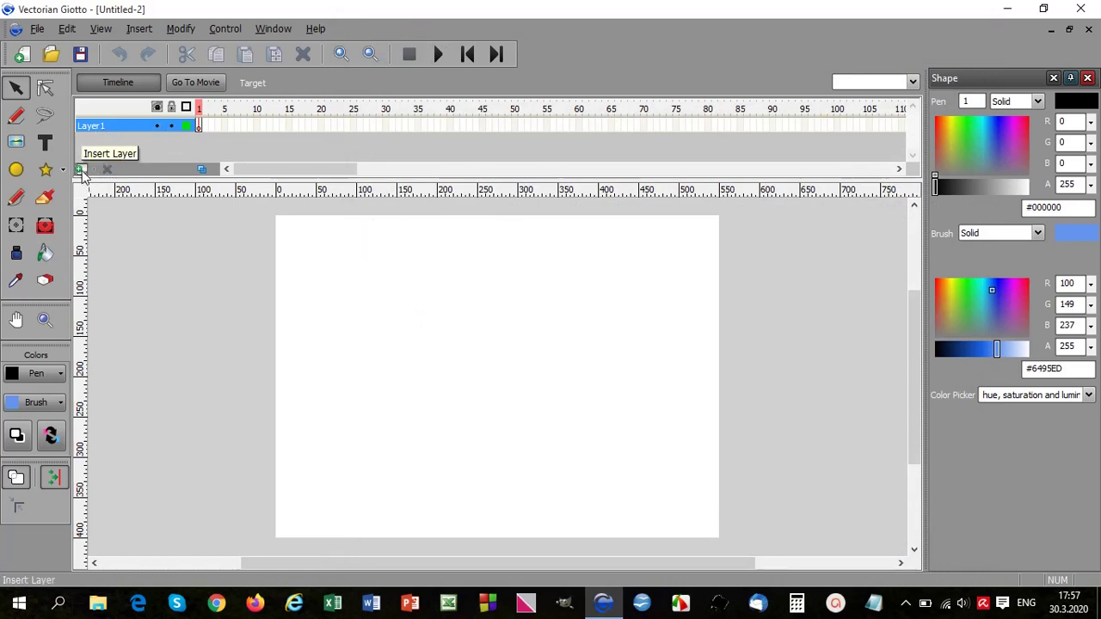
# - Rename Layer1 in the new movie's timeline as apple
pyautogui.doubleClick(110, 126)
pyautogui.write('a')
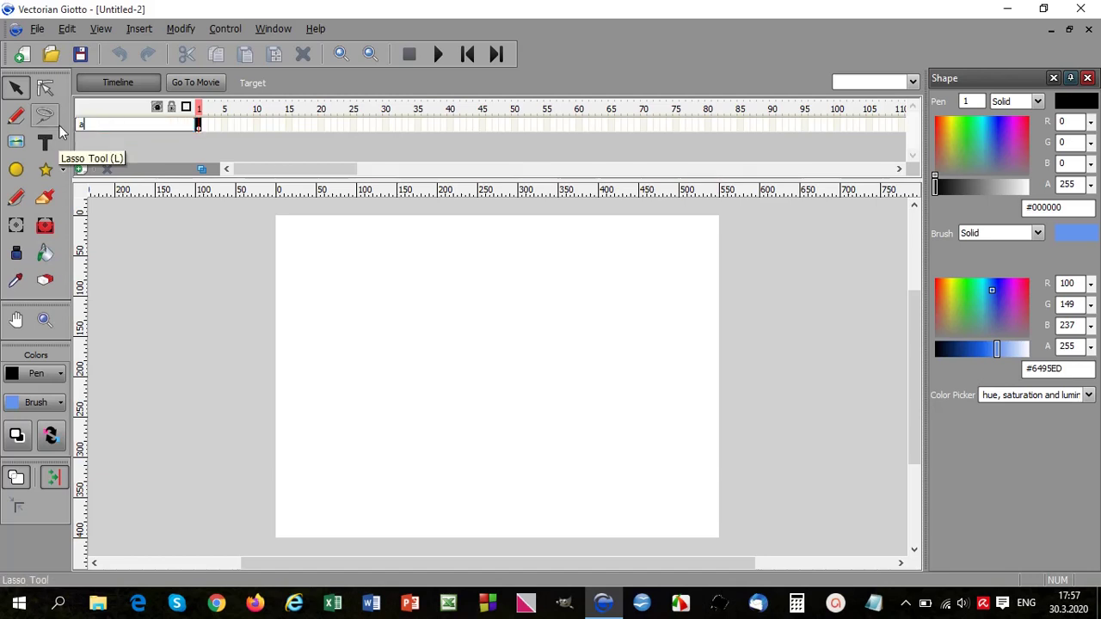
pyautogui.write('pple')
pyautogui.press('Return')
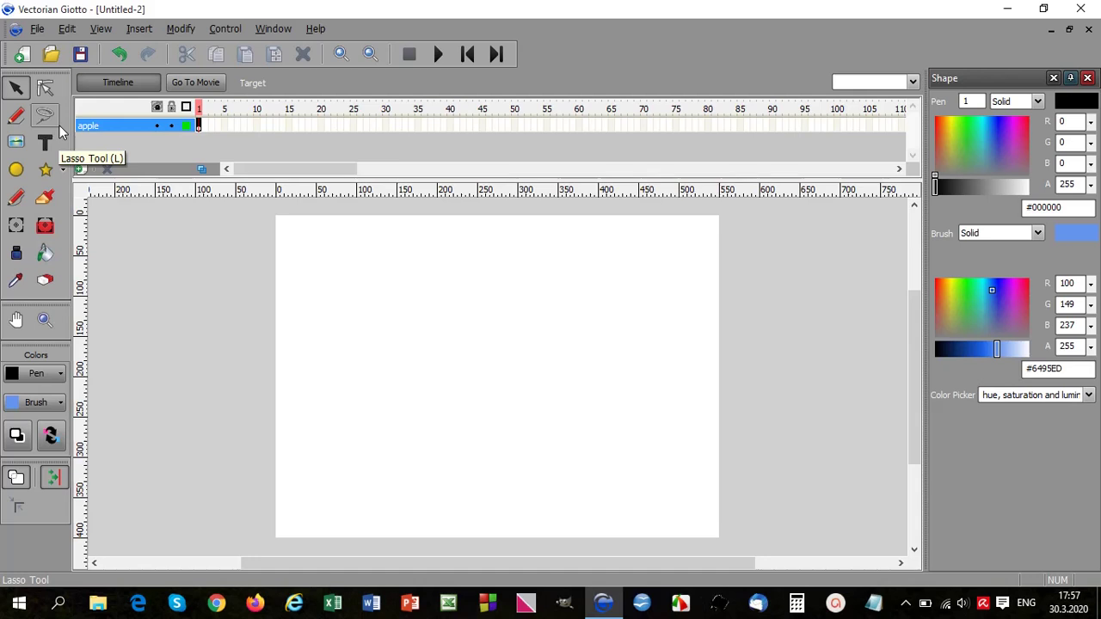
# - Add a new layer above the apple layer and name it orange
pyautogui.click(80, 169)
pyautogui.doubleClick(116, 126)
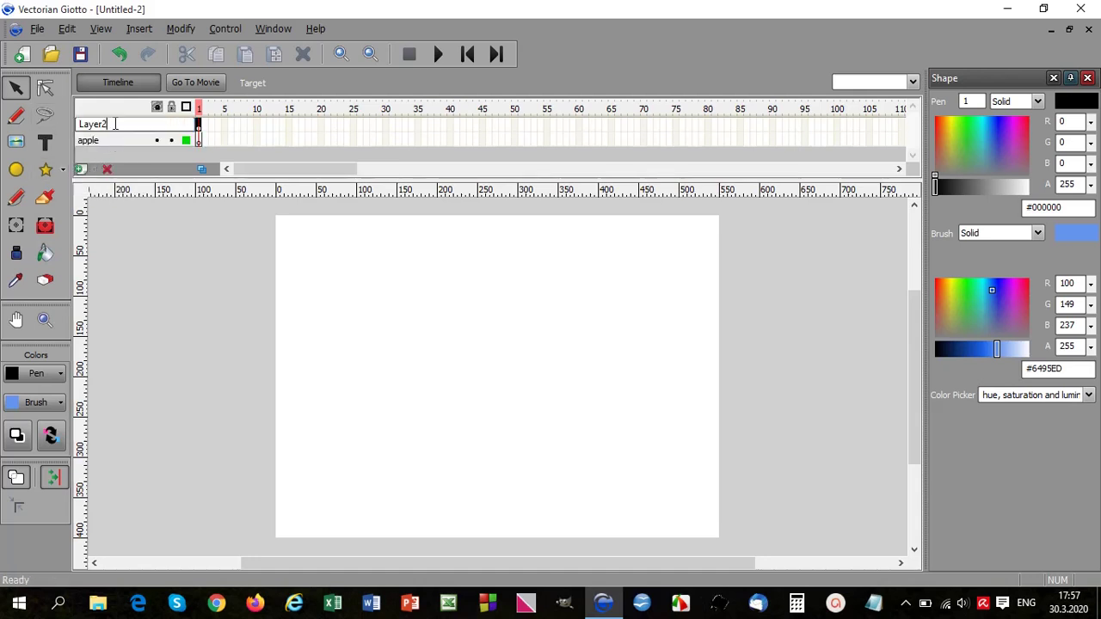
pyautogui.write('orange')
pyautogui.press('Return')
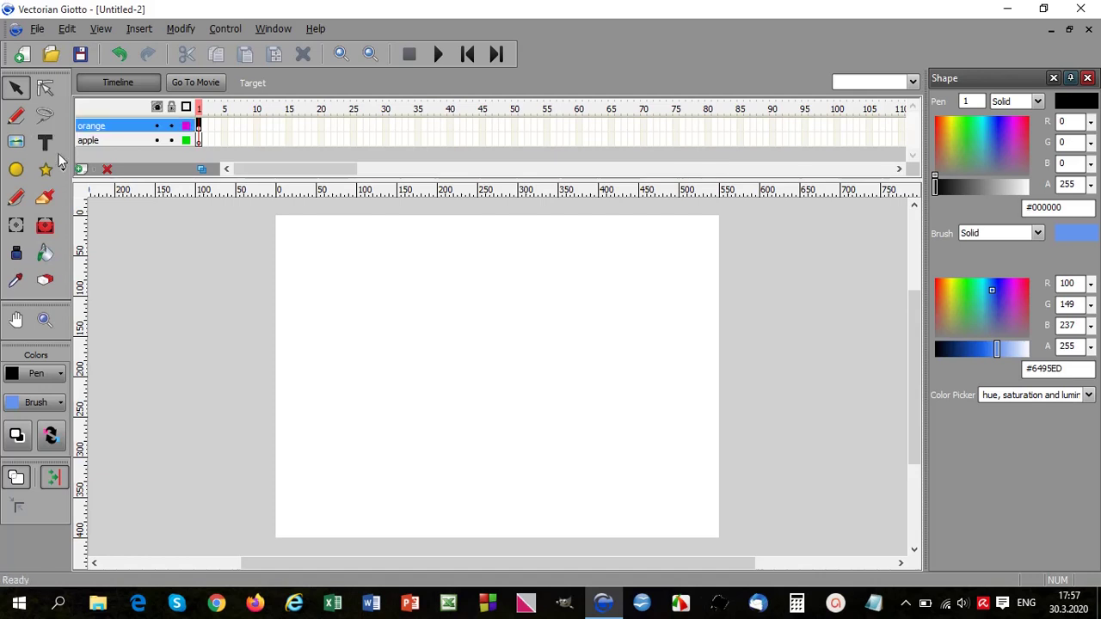
# - Add two more layers above orange and rename Layer3 as strawberry
pyautogui.doubleClick(80, 169)
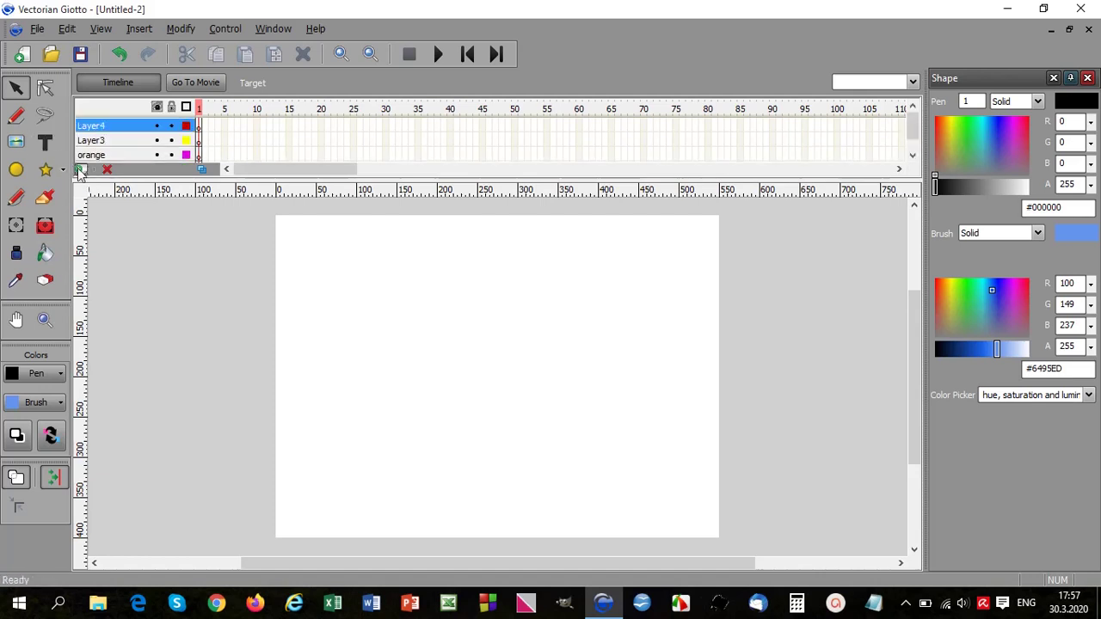
pyautogui.doubleClick(117, 140)
pyautogui.write('st')
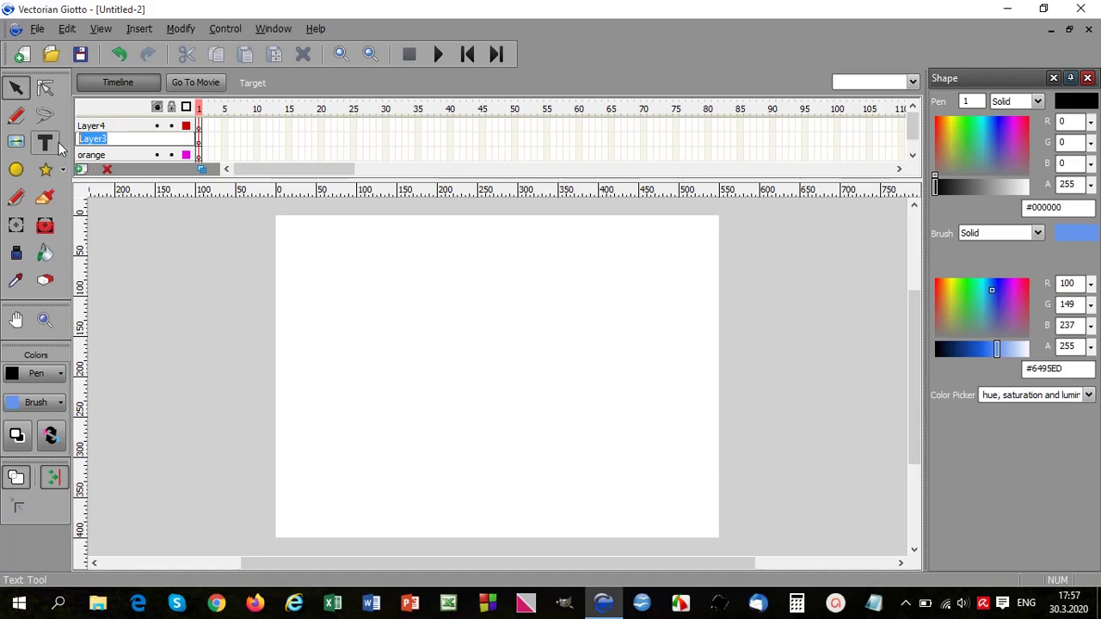
pyautogui.write('rawbw')
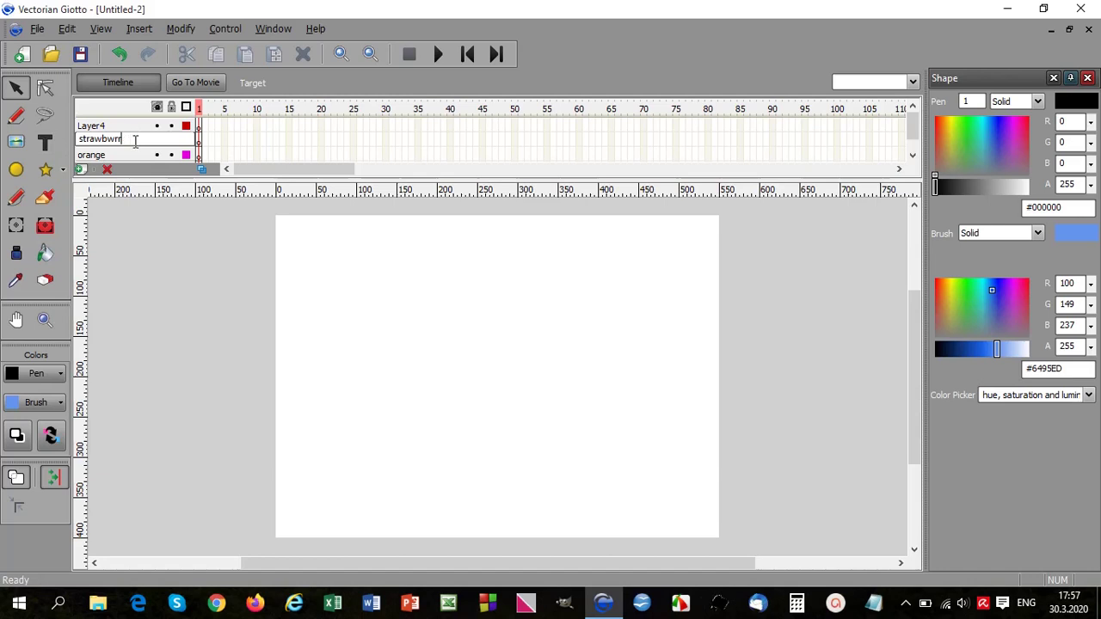
pyautogui.write('r')
pyautogui.press('BackSpace')
pyautogui.press('BackSpace')
pyautogui.write('erry')
# - Rename Layer4 as zvuk and enlarge the timeline area so that all four layers show
pyautogui.doubleClick(126, 124)
pyautogui.press('BackSpace')
pyautogui.press('BackSpace')
pyautogui.press('BackSpace')
pyautogui.press('BackSpace')
pyautogui.press('BackSpace')
pyautogui.press('BackSpace')
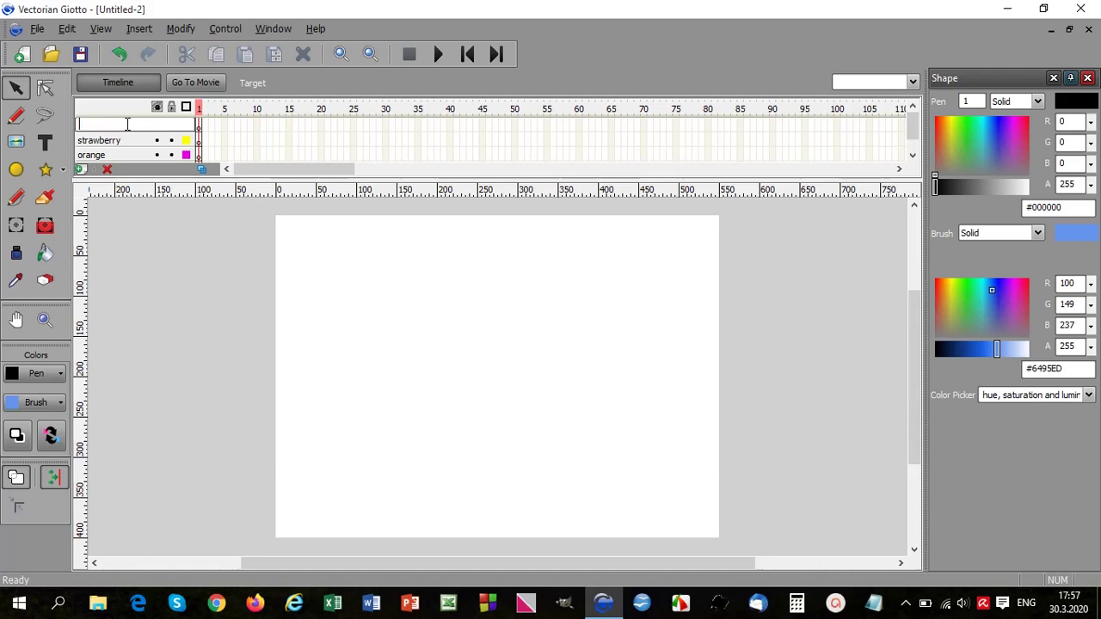
pyautogui.write('zvuk')
pyautogui.press('Return')
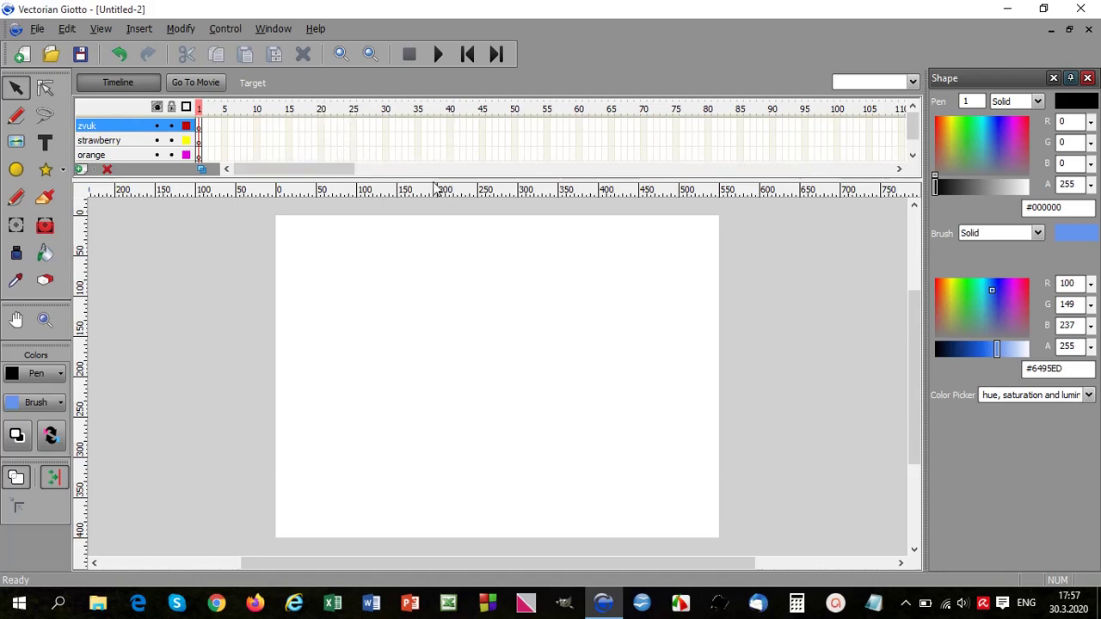
pyautogui.moveTo(435, 181); pyautogui.dragTo(383, 184)
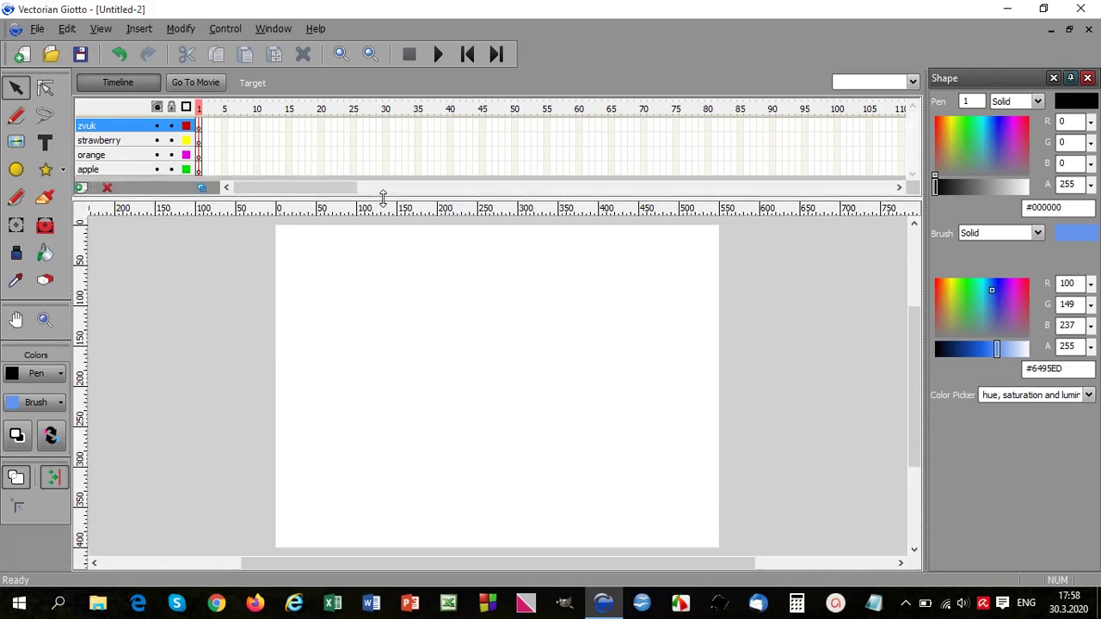
# - Insert the bitmap apple.png from UCHILISHTE\Giotto on drive GN1 (F:) into frame 1 of the apple layer
pyautogui.click(200, 171)
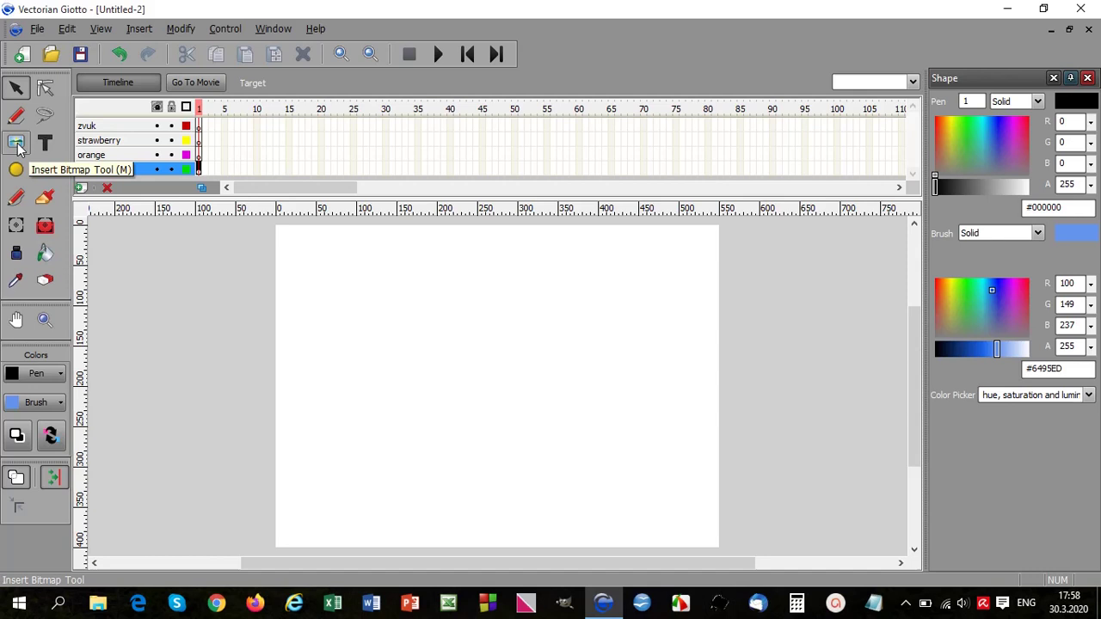
pyautogui.click(140, 29)
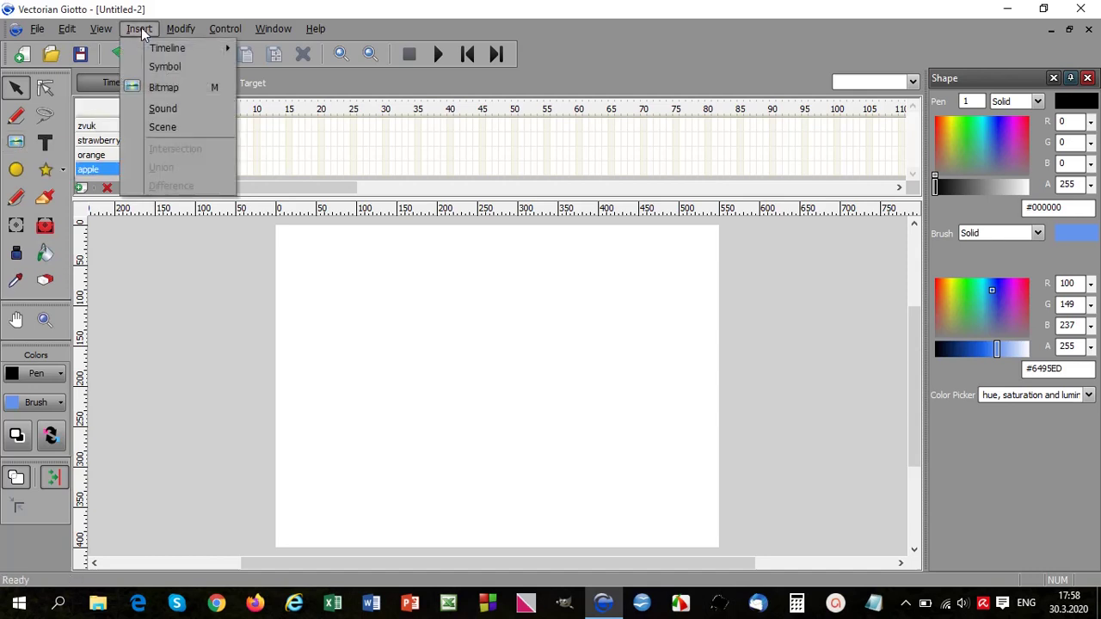
pyautogui.click(213, 90)
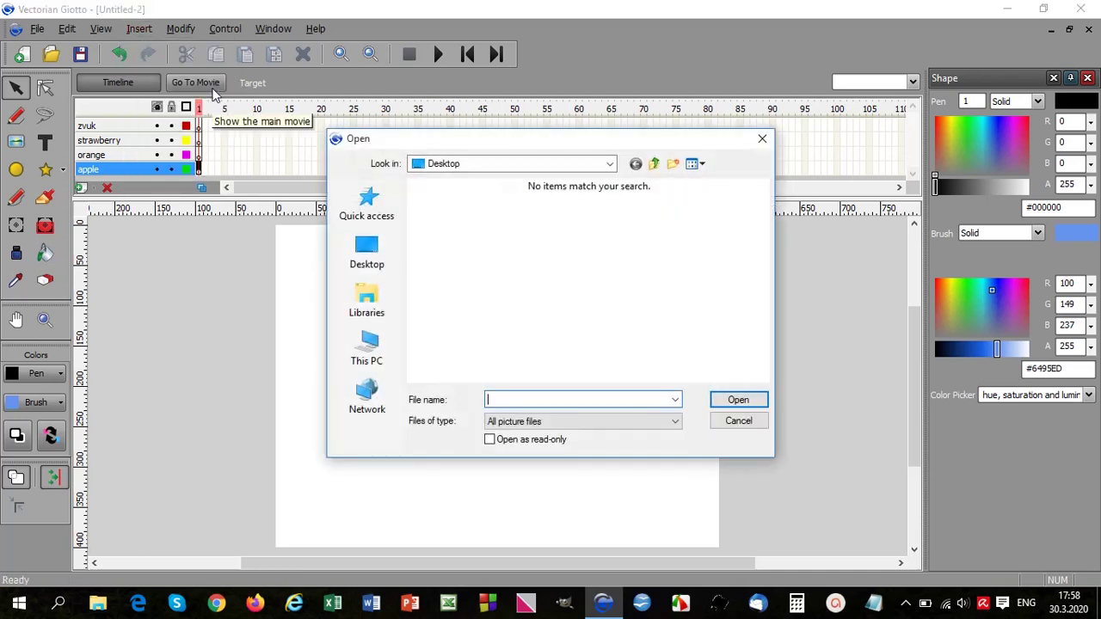
pyautogui.click(375, 366)
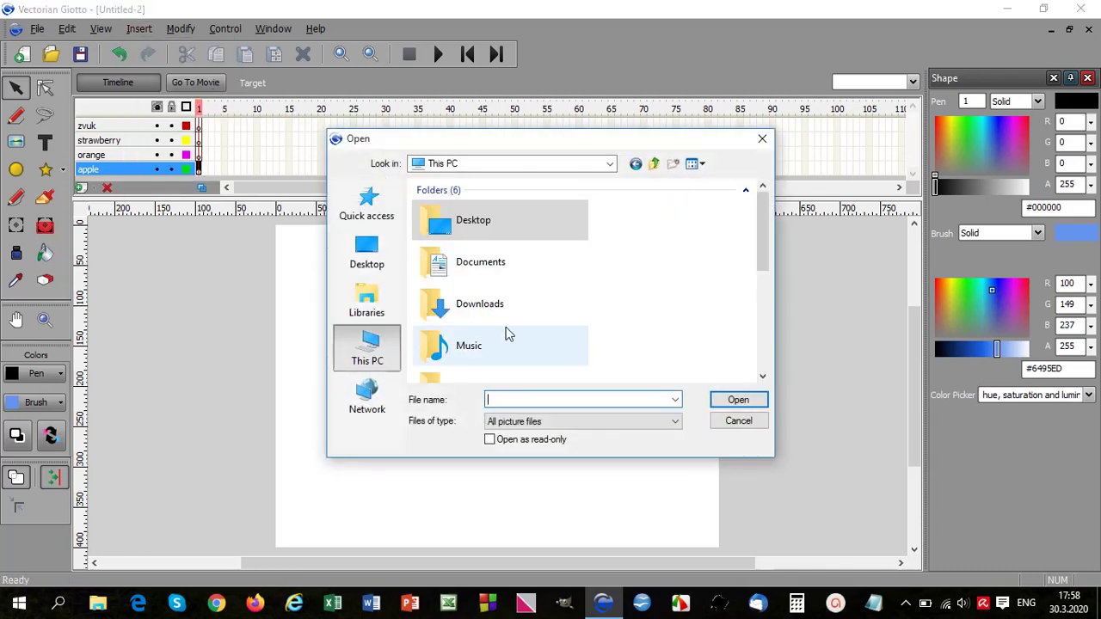
pyautogui.moveTo(764, 240); pyautogui.dragTo(779, 348)
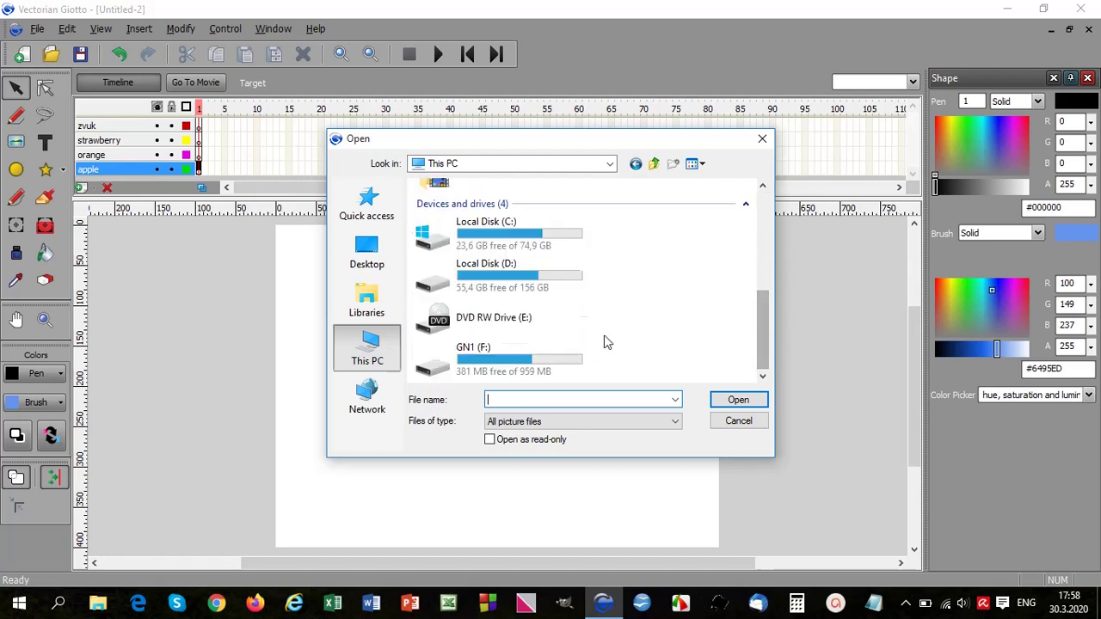
pyautogui.doubleClick(509, 362)
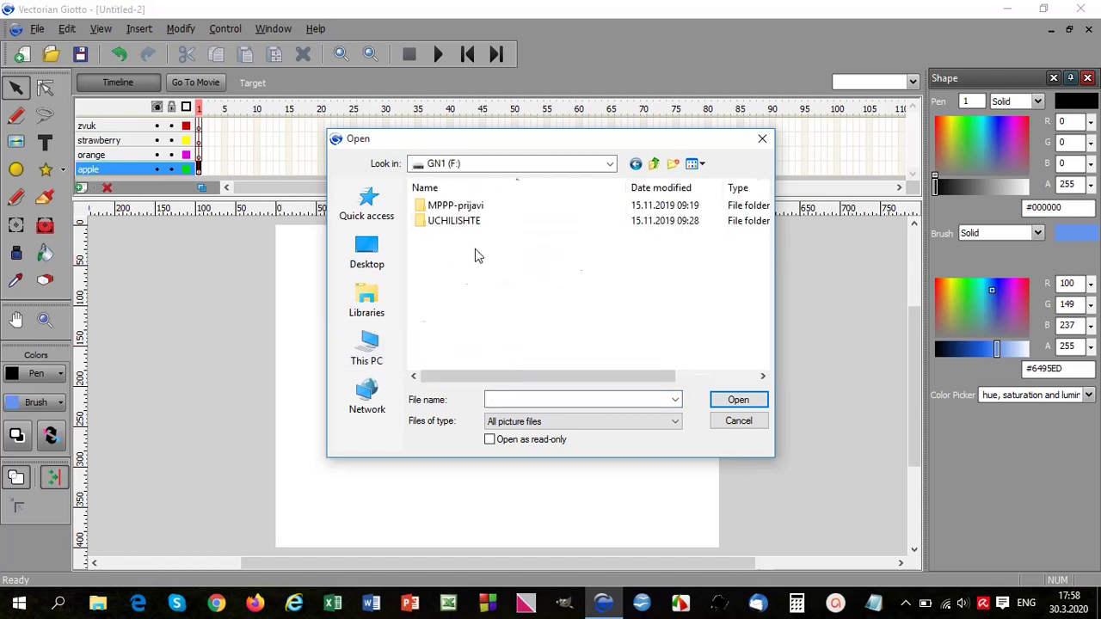
pyautogui.click(479, 226)
pyautogui.doubleClick(479, 225)
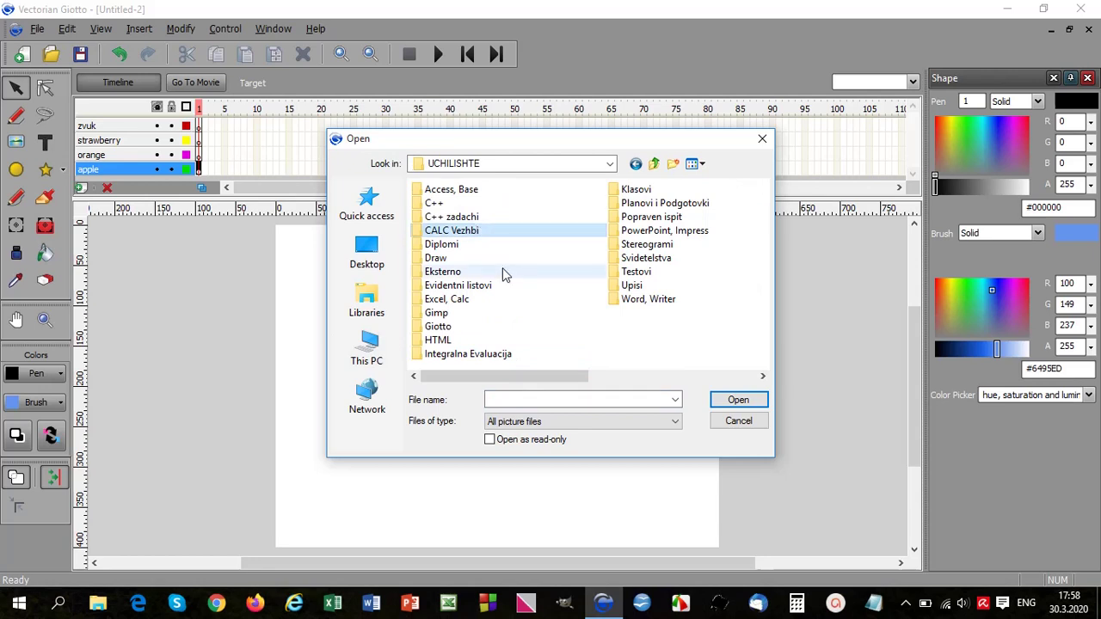
pyautogui.doubleClick(447, 328)
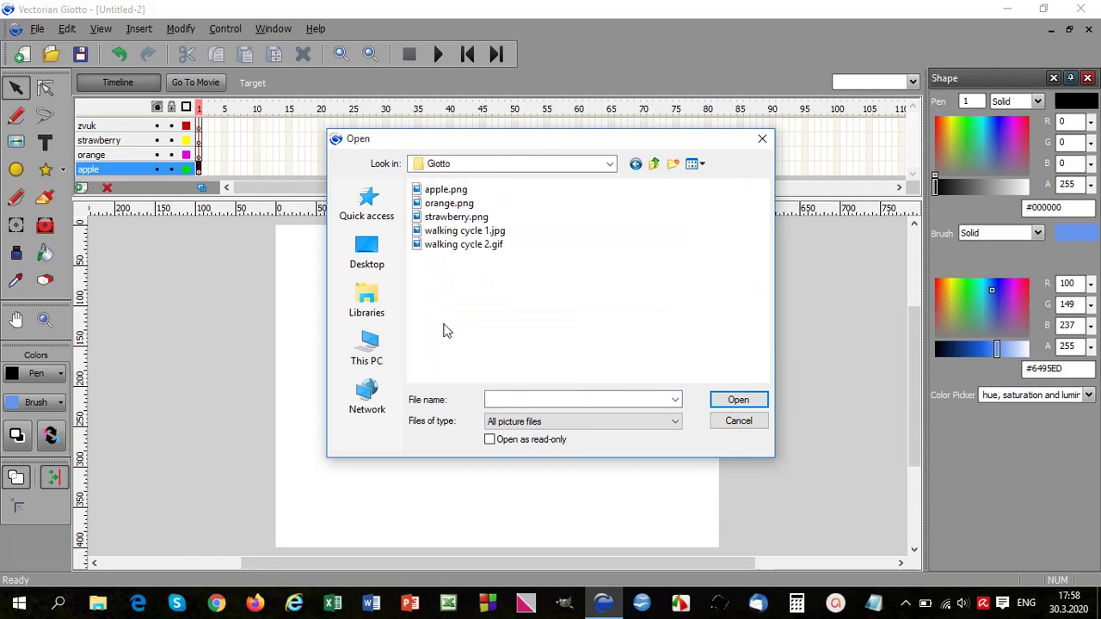
pyautogui.click(441, 192)
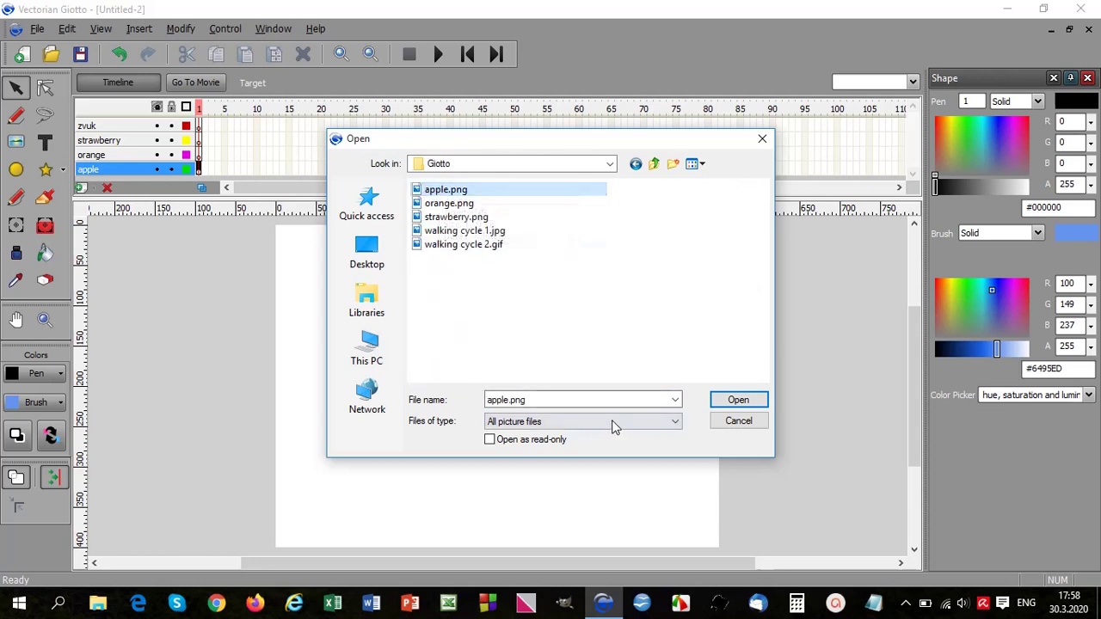
pyautogui.click(740, 403)
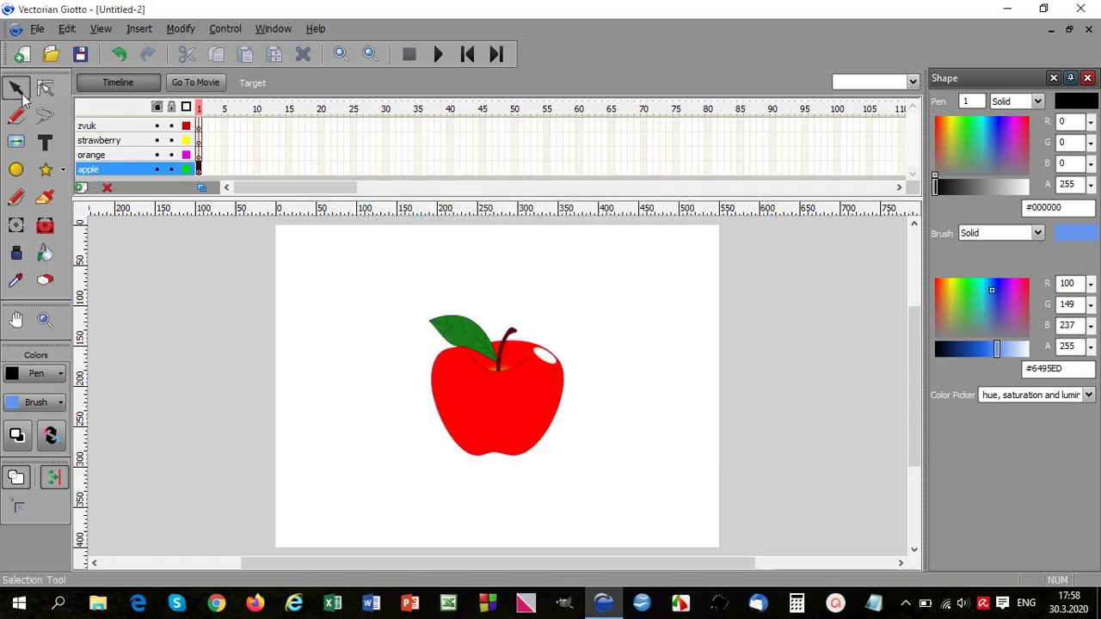
# - Move the apple to the lower-left part of the stage and shrink it to about 40% of its size with Free Transform
pyautogui.click(482, 397)
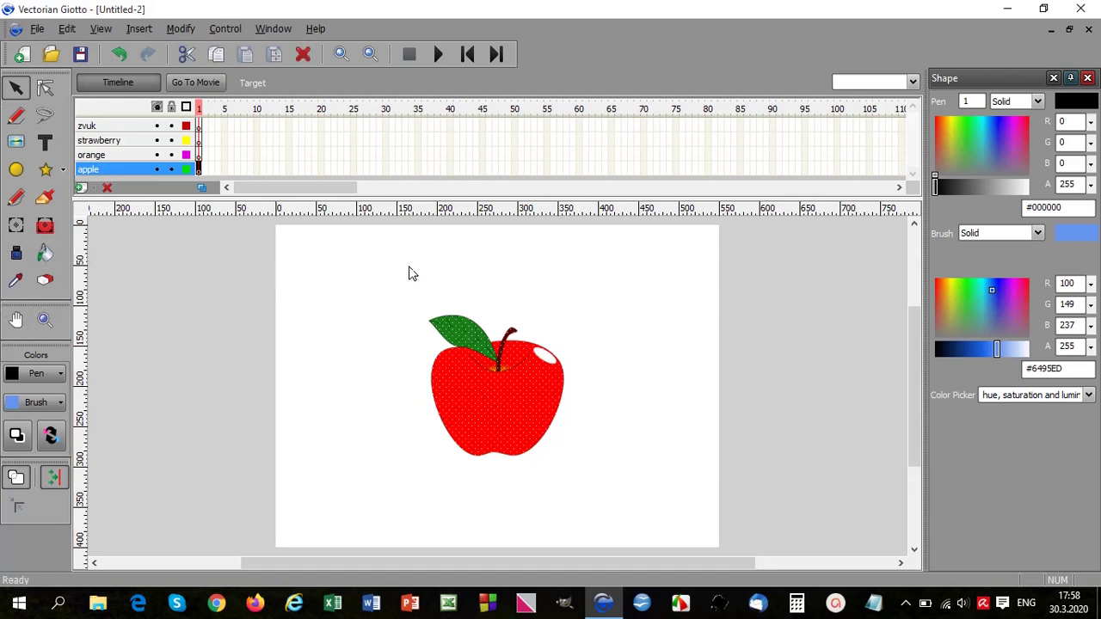
pyautogui.moveTo(479, 404); pyautogui.dragTo(336, 452)
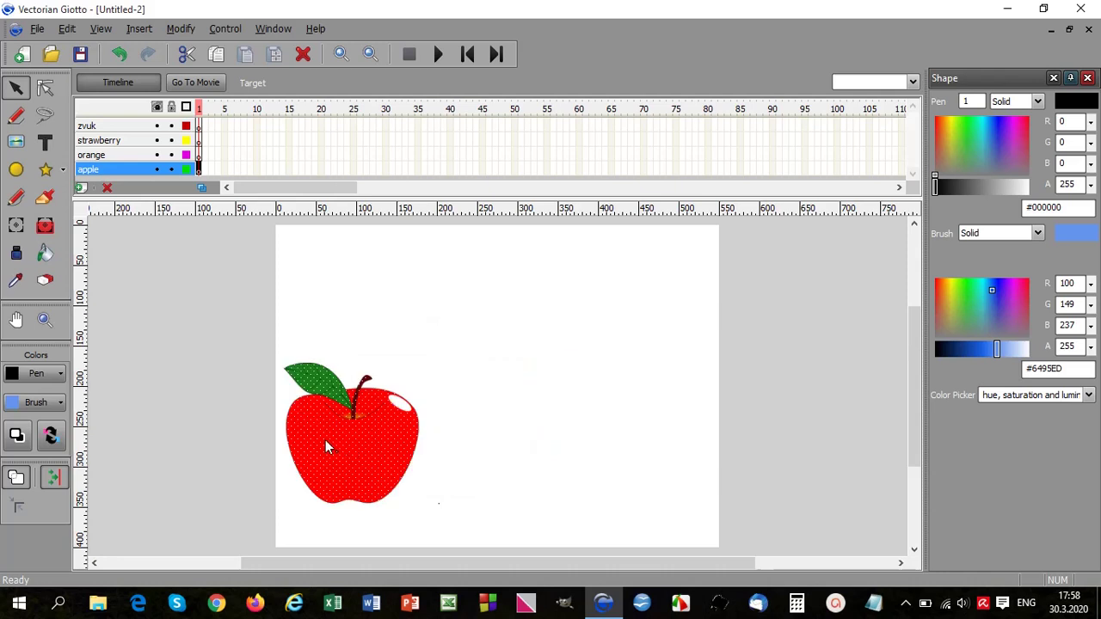
pyautogui.click(16, 225)
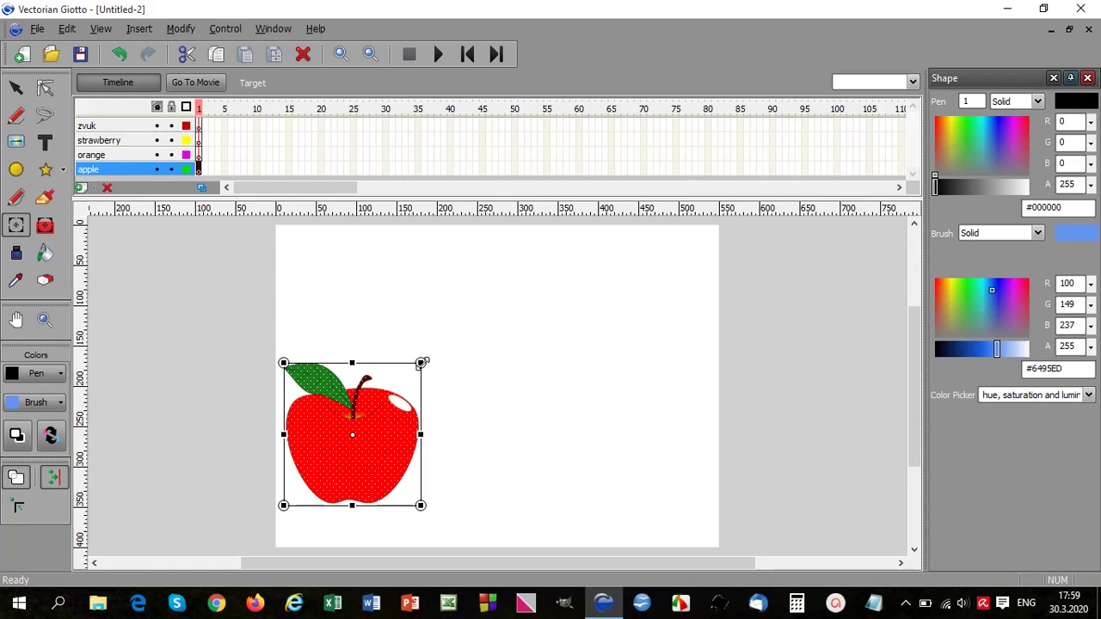
pyautogui.moveTo(420, 362); pyautogui.dragTo(334, 433)
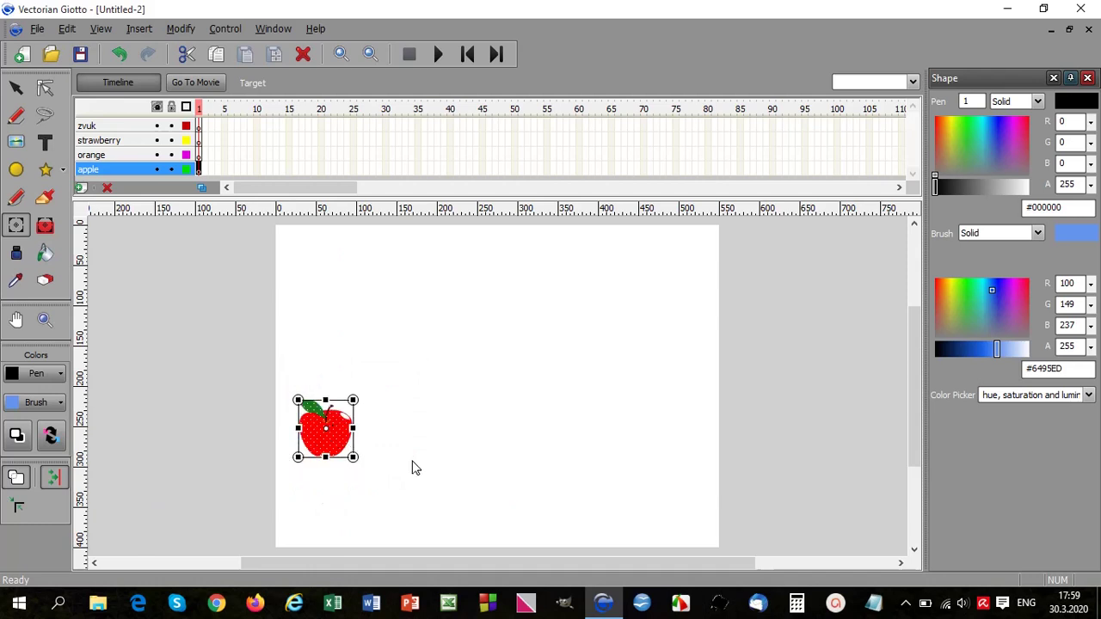
pyautogui.click(471, 432)
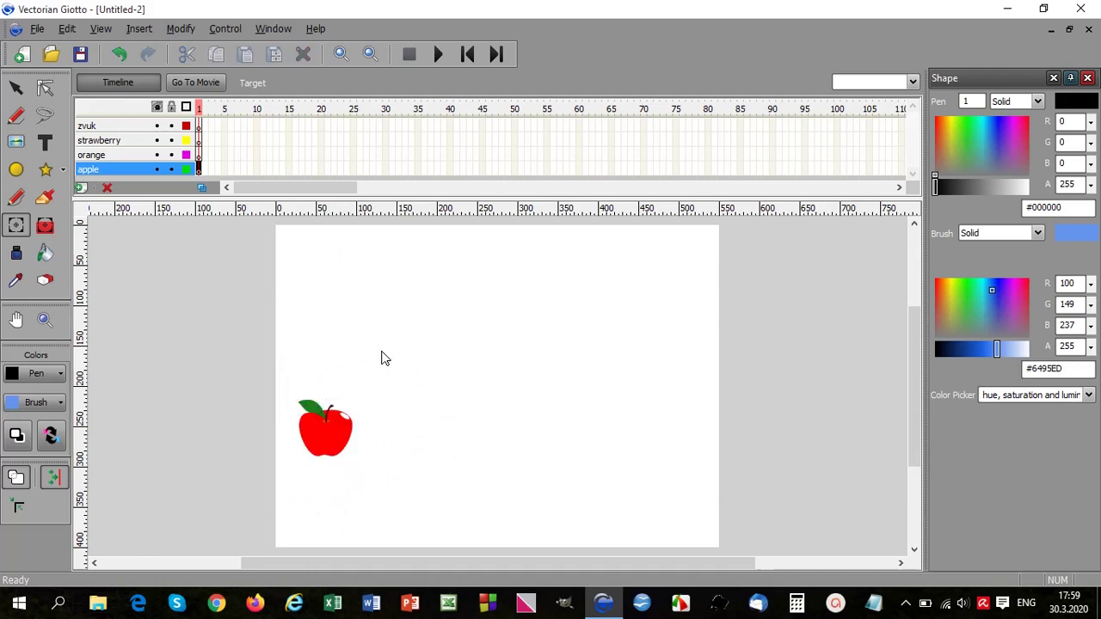
# - Insert orange.png into frame 1 of the orange layer and shrink it to roughly the apple's size, level with the apple
pyautogui.click(200, 155)
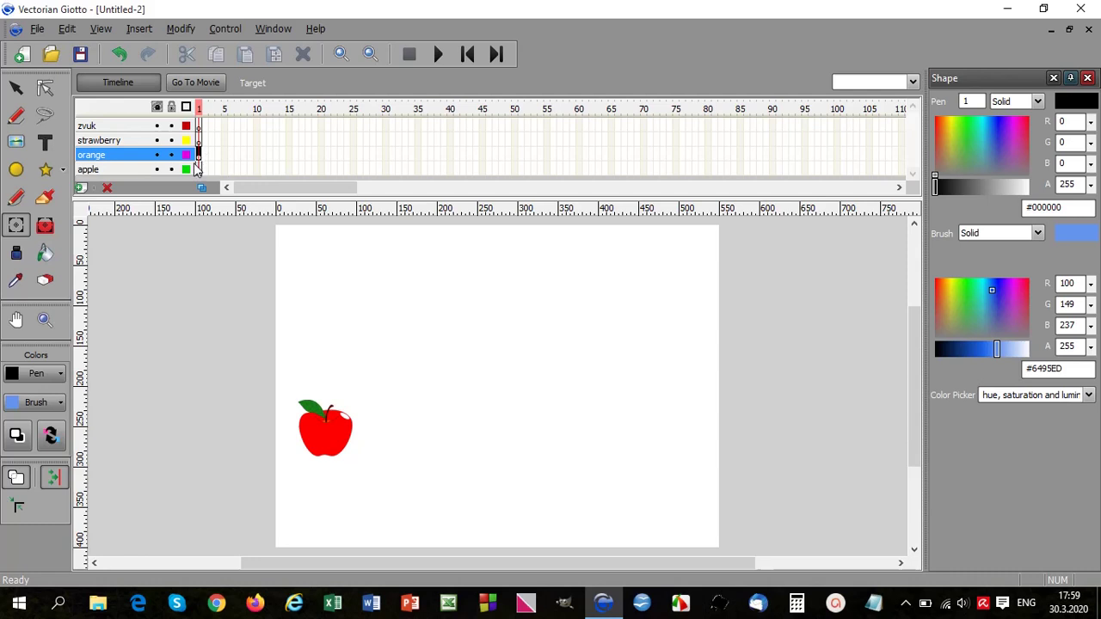
pyautogui.click(23, 148)
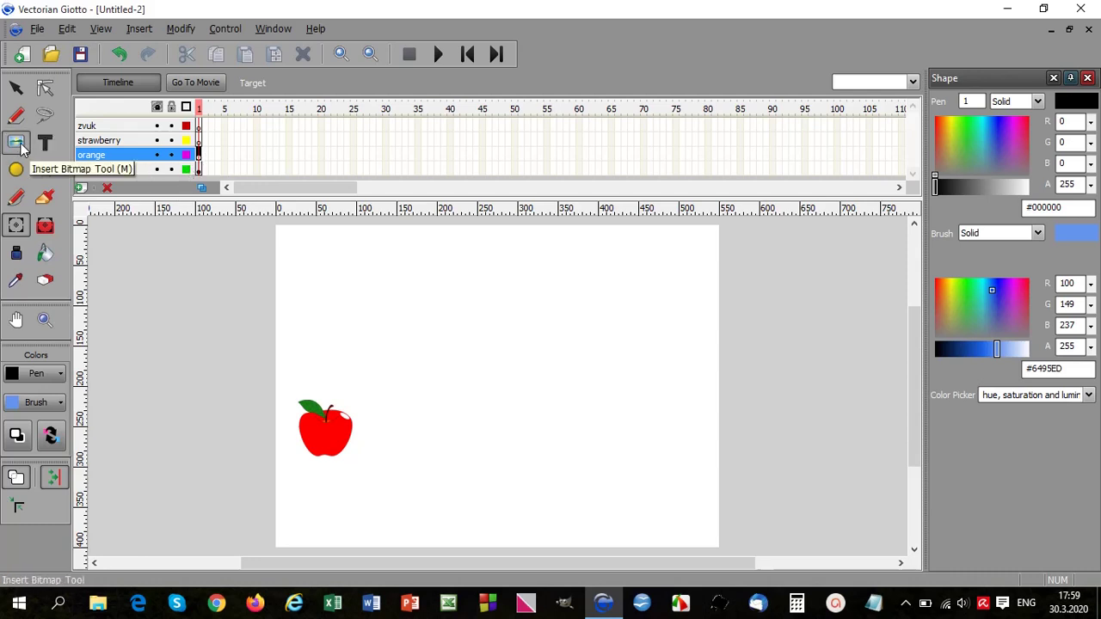
pyautogui.click(447, 204)
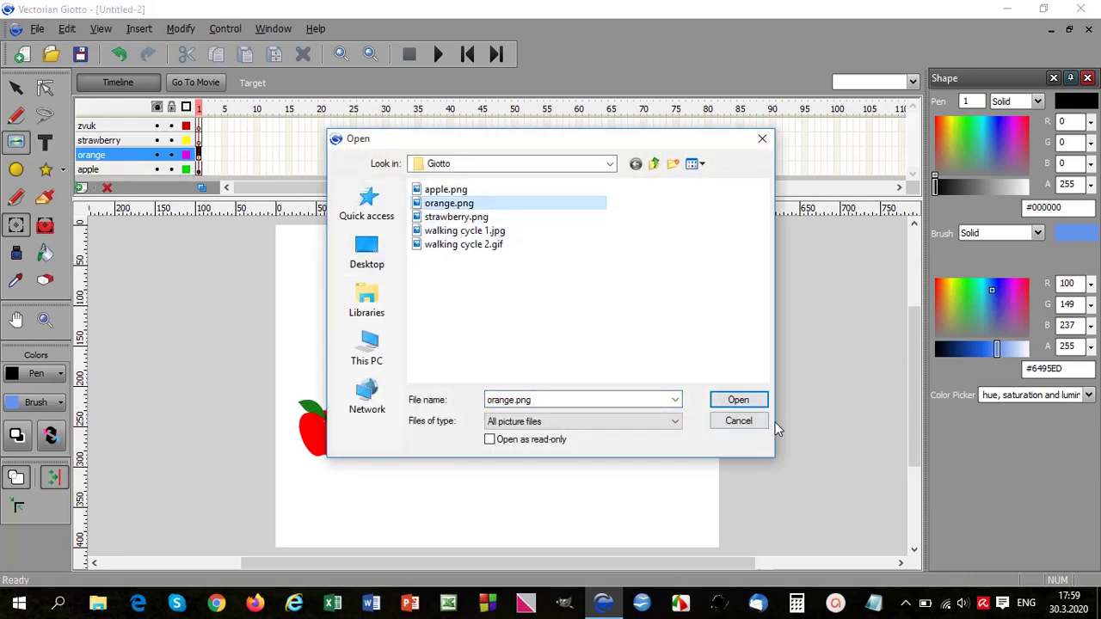
pyautogui.click(754, 400)
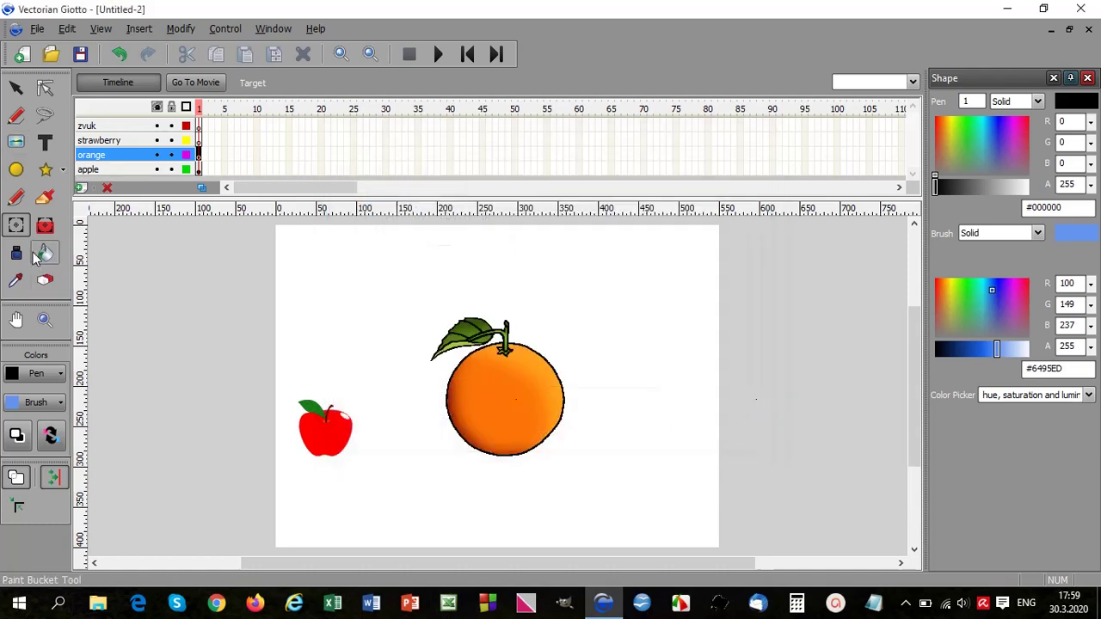
pyautogui.click(502, 387)
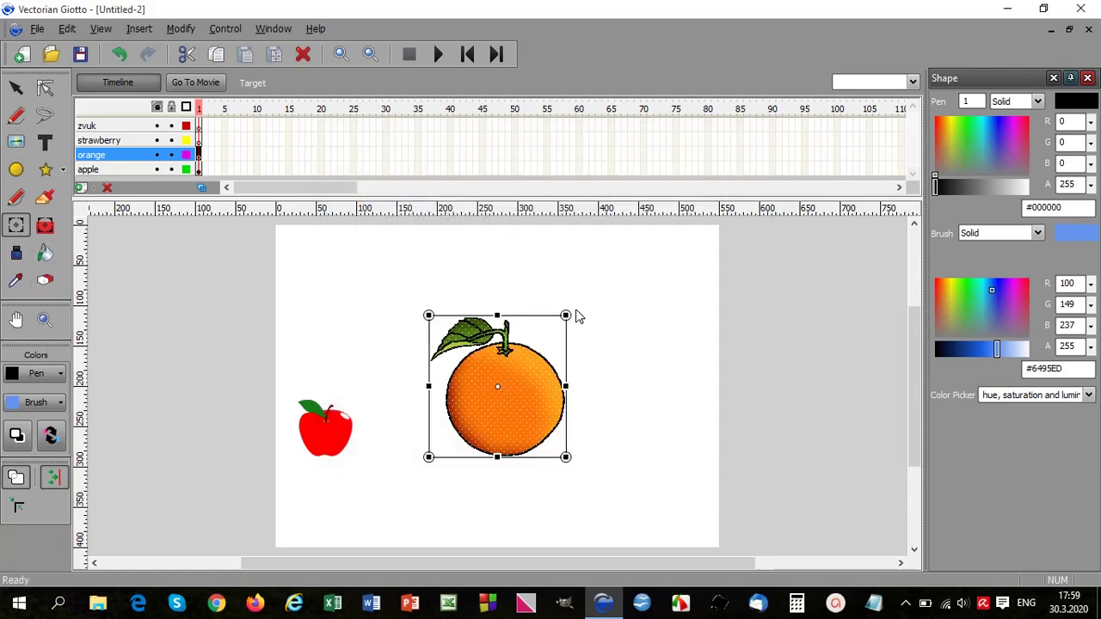
pyautogui.moveTo(567, 317); pyautogui.dragTo(488, 436)
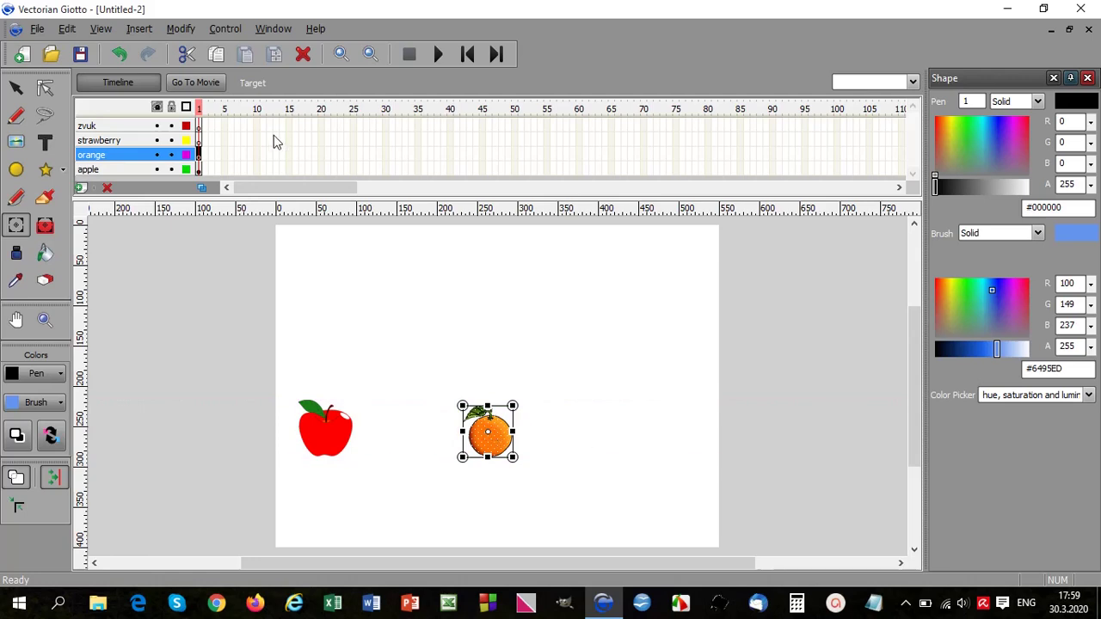
# - Insert strawberry.png into frame 1 of the strawberry layer, shrink it to about half size, and place it to the right of the orange
pyautogui.click(202, 141)
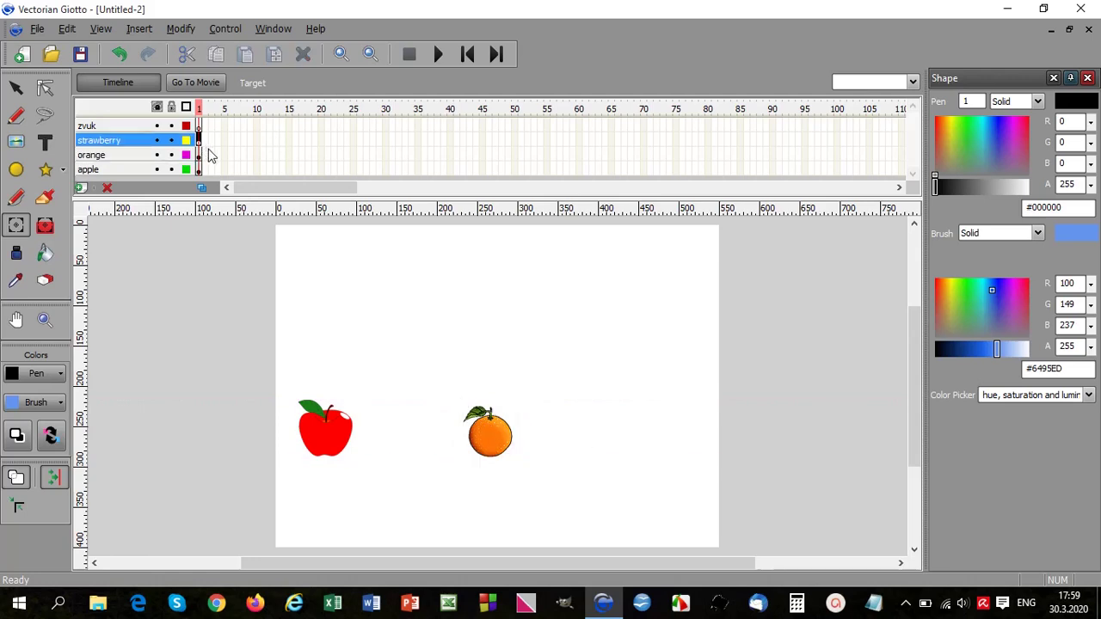
pyautogui.click(15, 142)
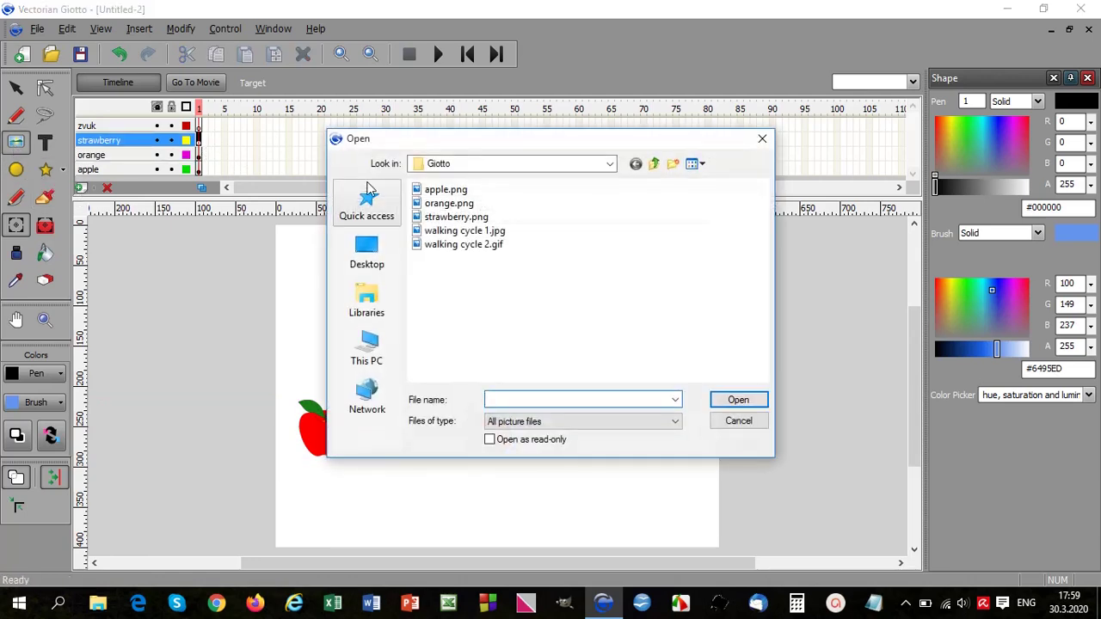
pyautogui.click(456, 217)
pyautogui.click(739, 400)
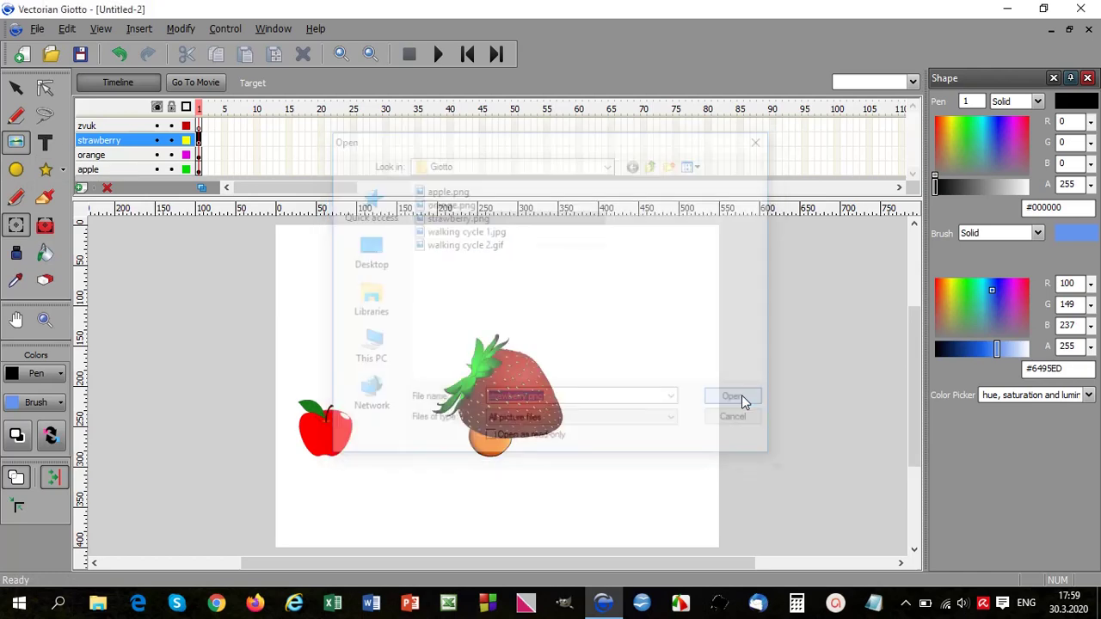
pyautogui.click(539, 399)
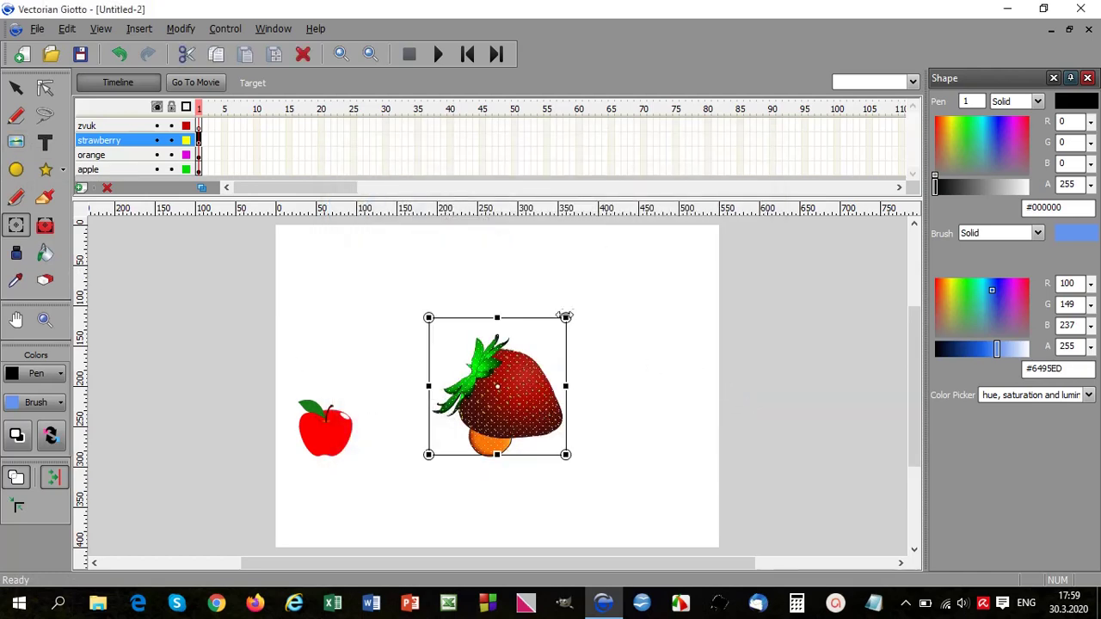
pyautogui.moveTo(567, 318); pyautogui.dragTo(616, 418)
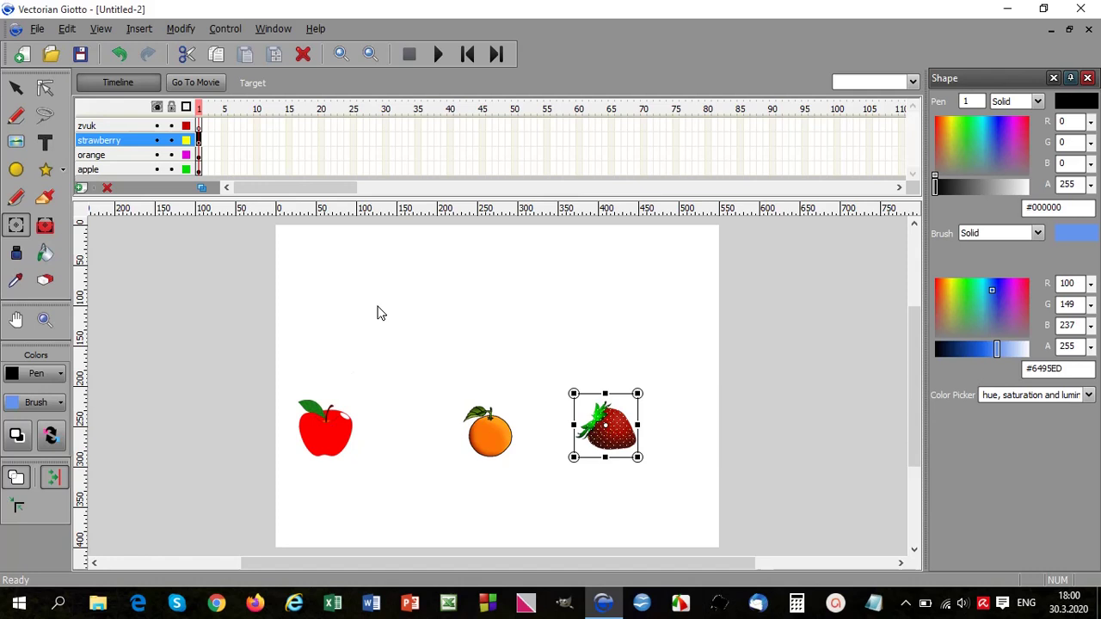
# - Insert a keyframe at frame 10 of the apple layer with the apple enlarged to about double size, and motion-tween frames 1 to 10
pyautogui.click(201, 170)
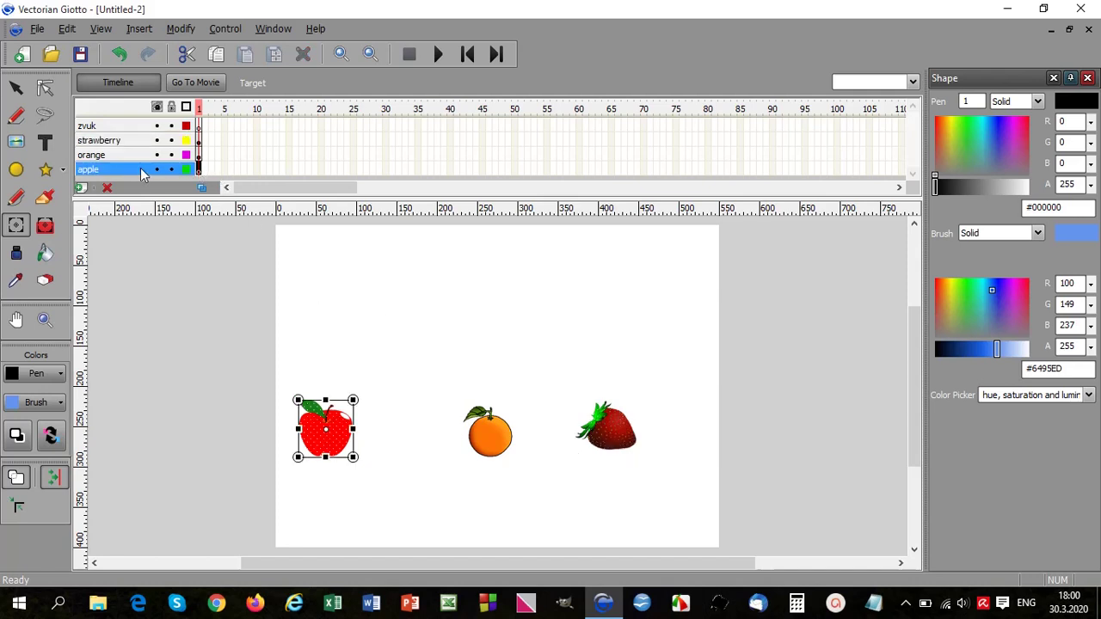
pyautogui.click(256, 168)
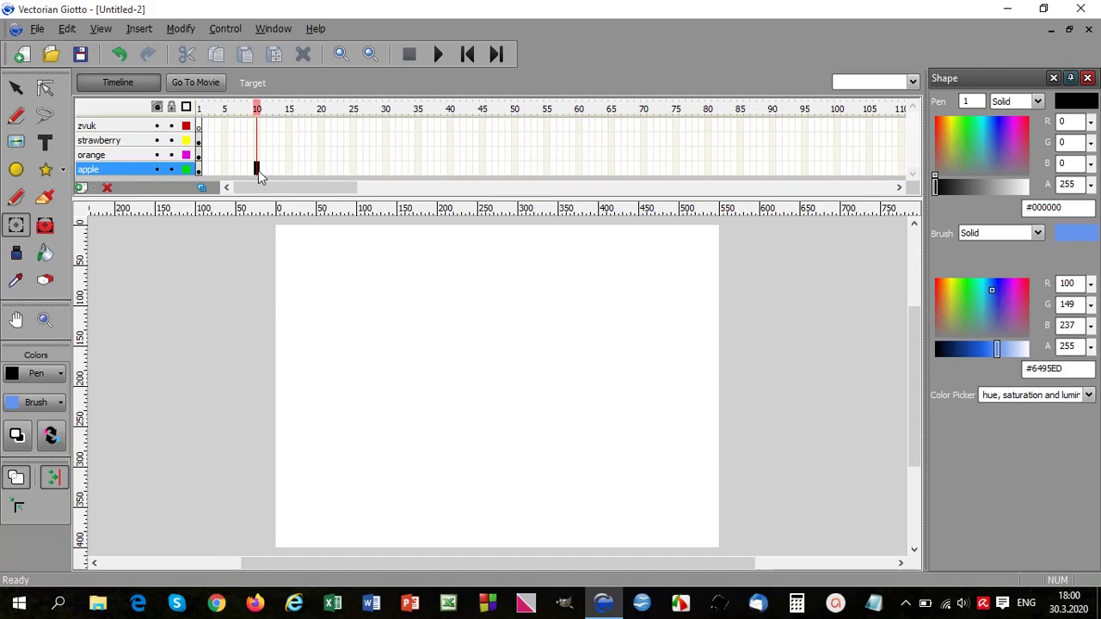
pyautogui.rightClick(258, 171)
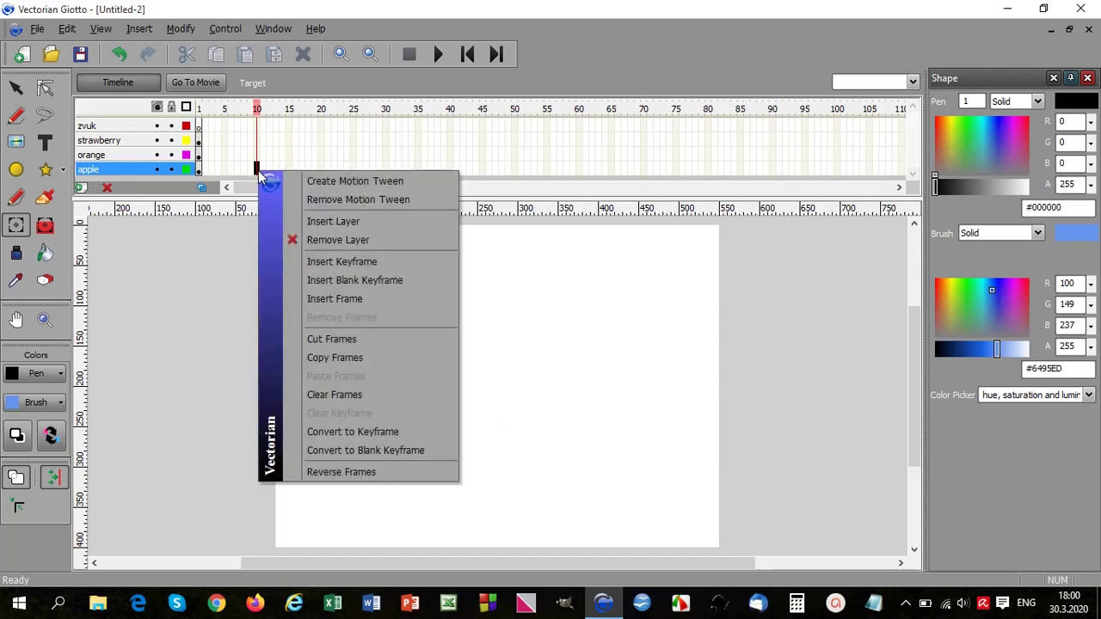
pyautogui.click(349, 264)
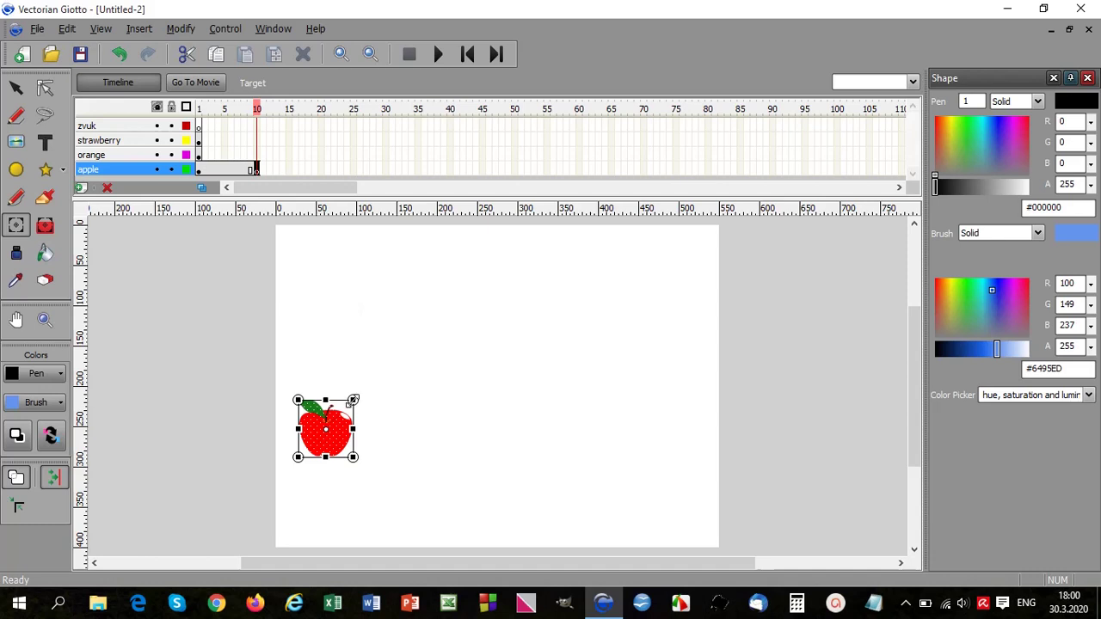
pyautogui.moveTo(353, 399); pyautogui.dragTo(397, 342)
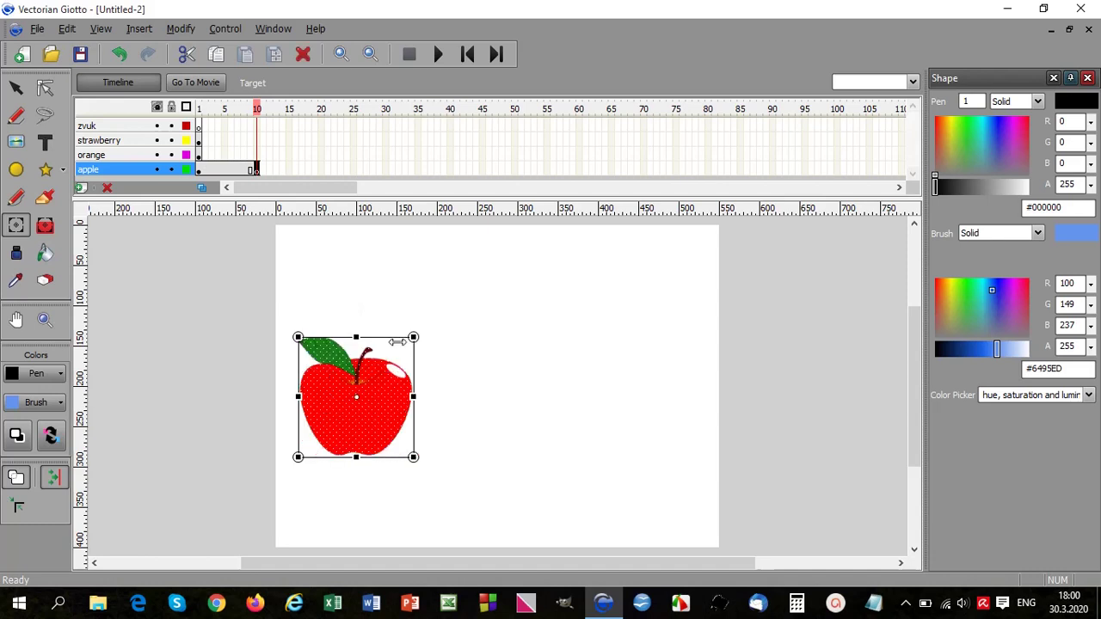
pyautogui.rightClick(231, 171)
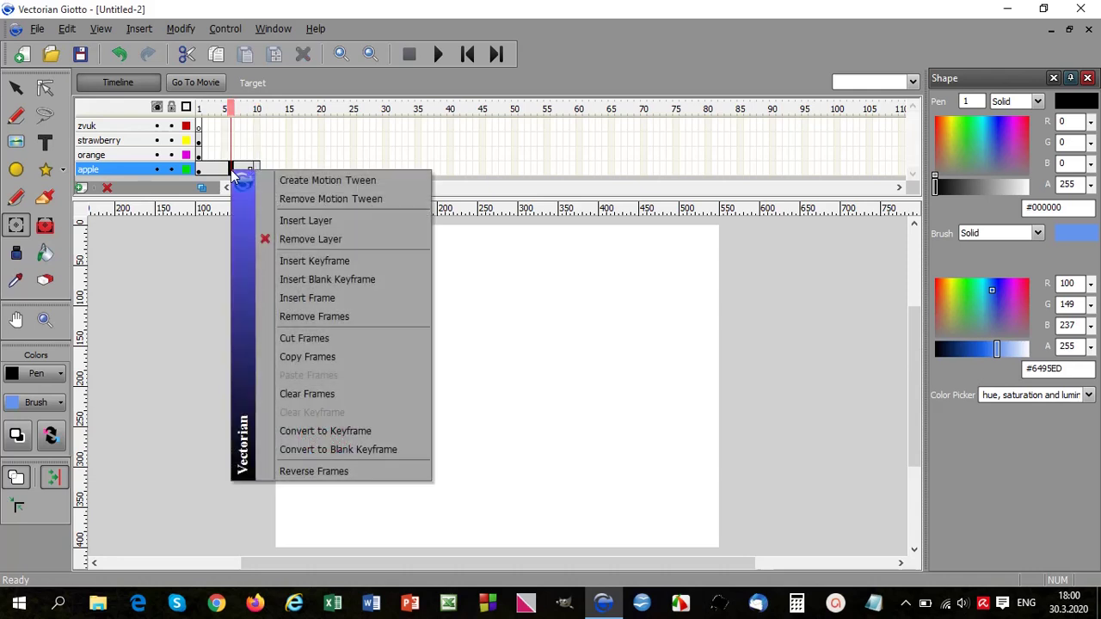
pyautogui.click(322, 181)
# - Insert a keyframe at frame 20 of the apple layer with the apple shrunk to about half size, and motion-tween frames 10 to 20
pyautogui.click(320, 169)
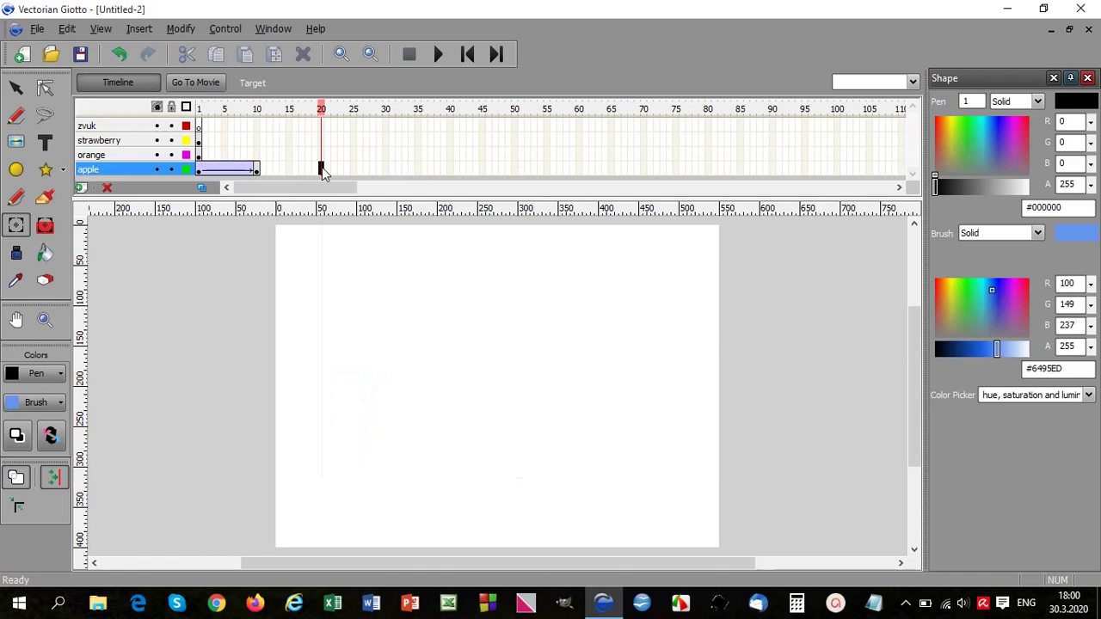
pyautogui.rightClick(322, 169)
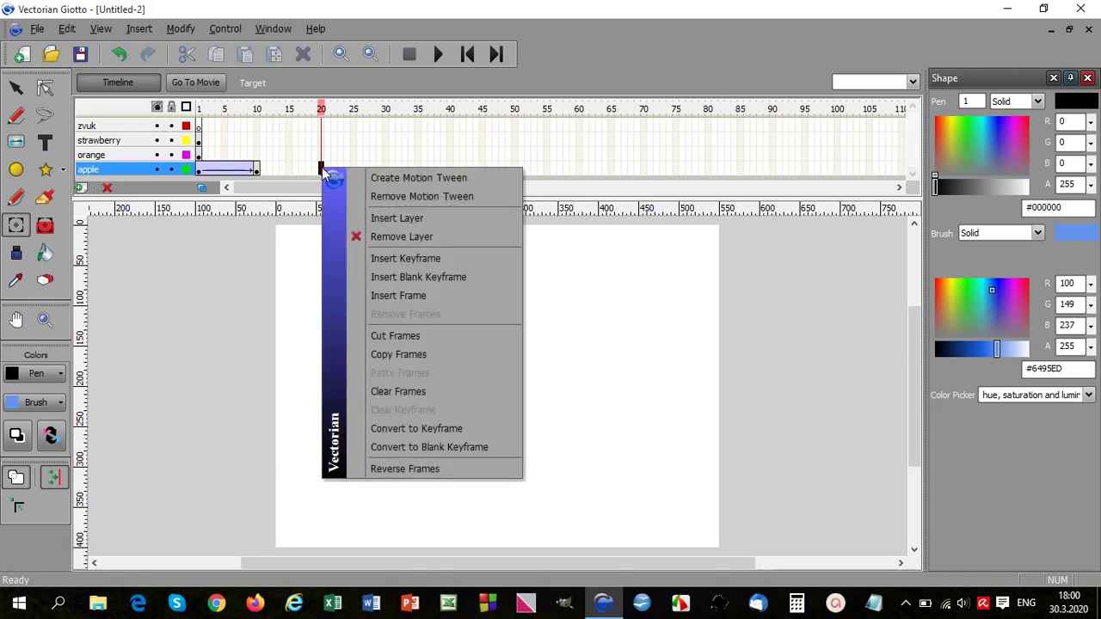
pyautogui.click(417, 258)
pyautogui.moveTo(416, 335); pyautogui.dragTo(356, 398)
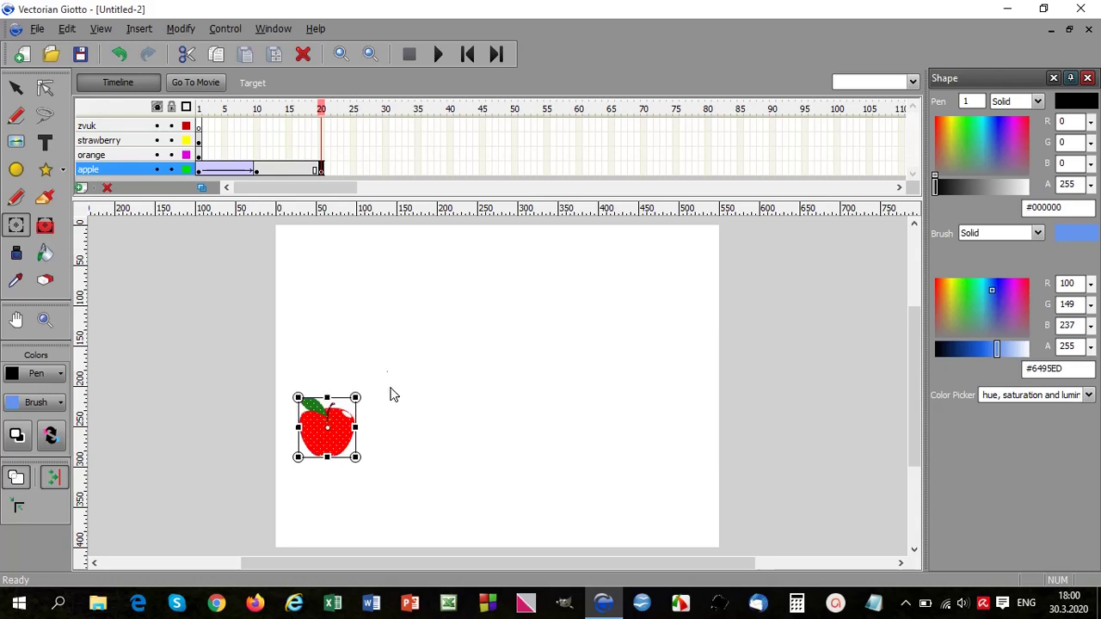
pyautogui.rightClick(283, 169)
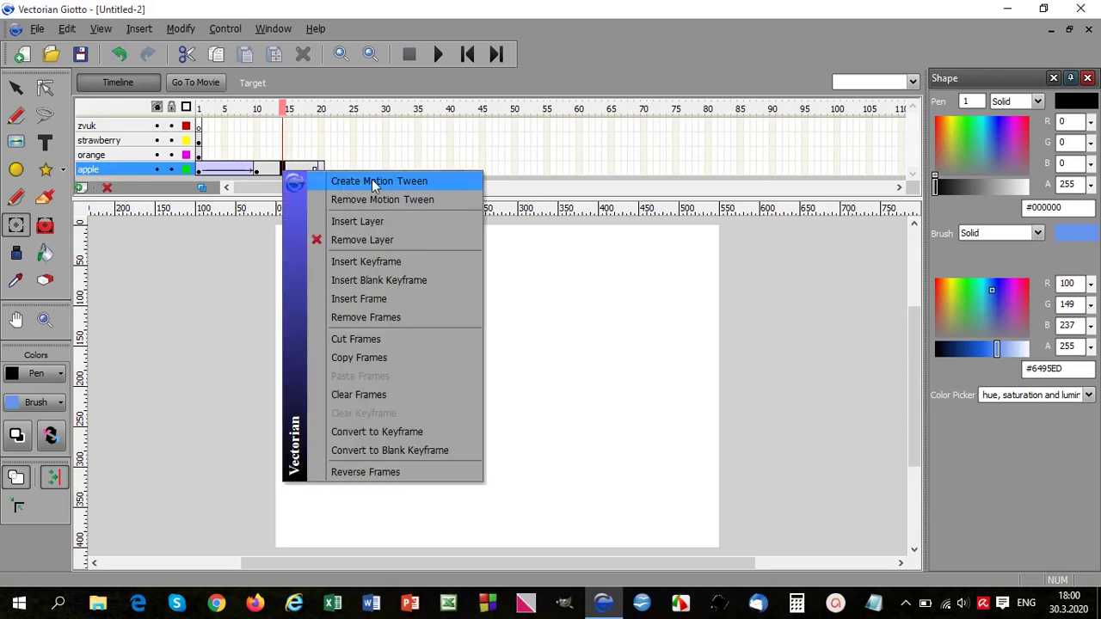
pyautogui.click(389, 185)
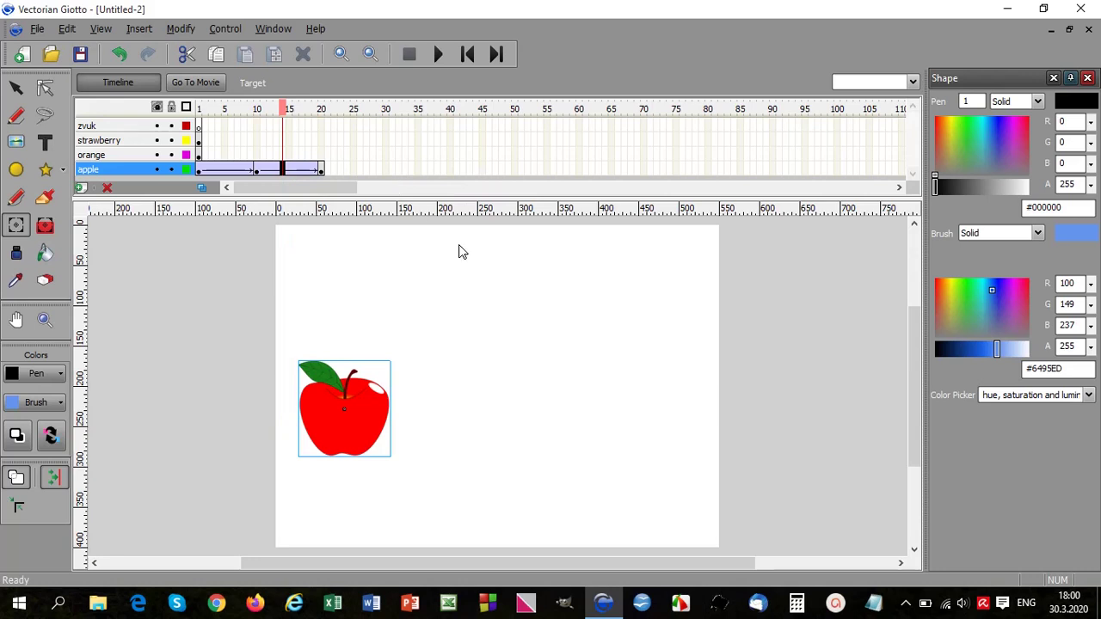
# - Rewind the movie to frame 1 and play it to preview the apple's animation
pyautogui.click(467, 54)
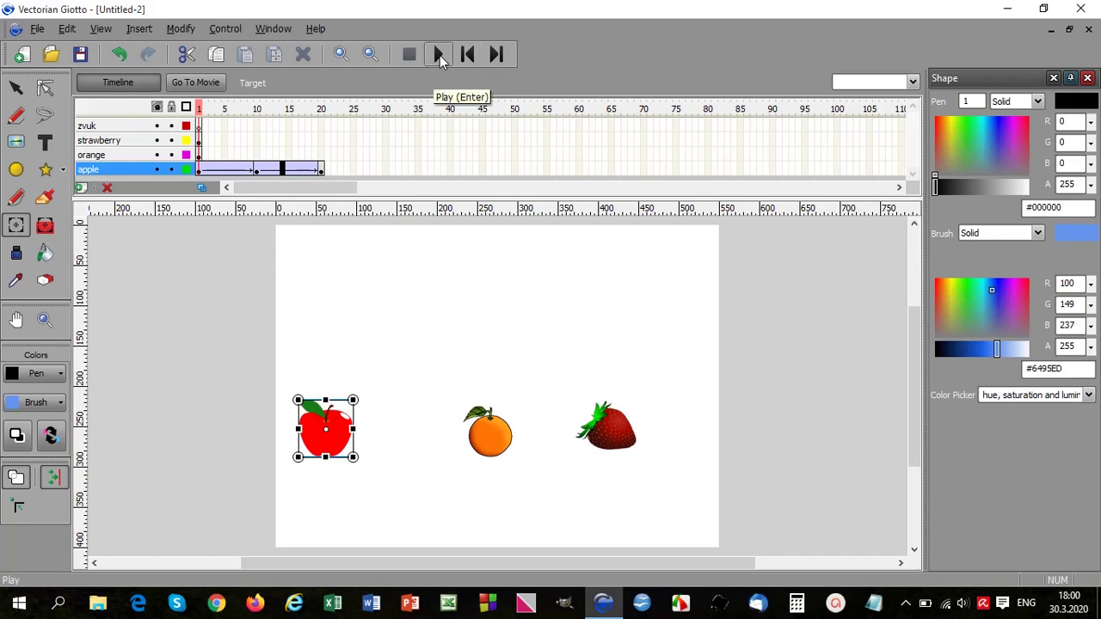
pyautogui.click(440, 55)
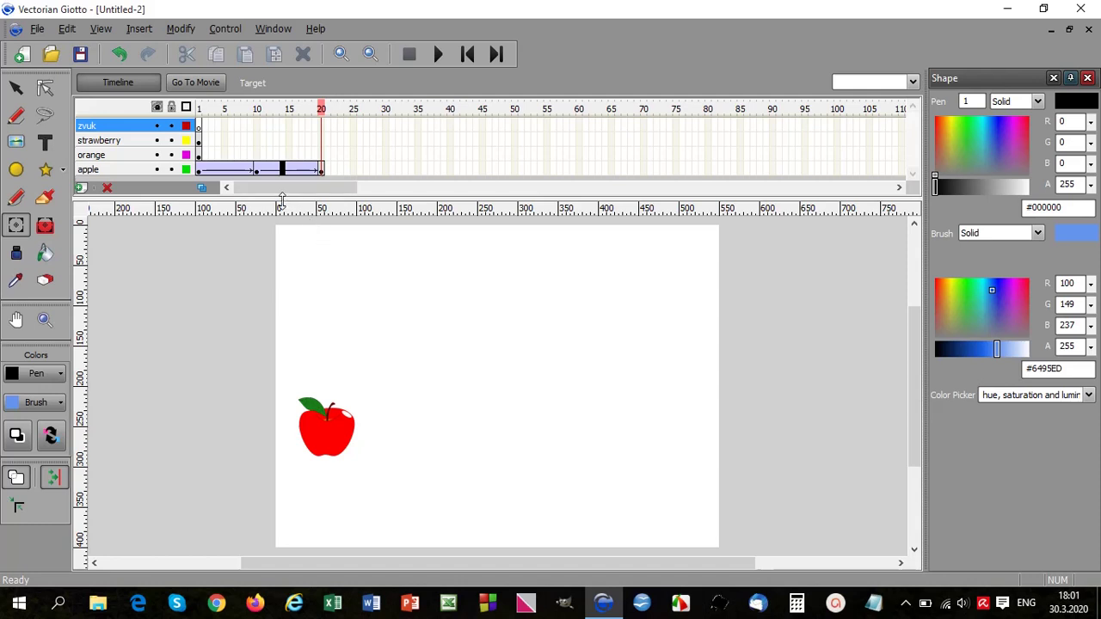
# - Insert a keyframe at frame 20 of the orange layer, where the apple's animation ends
pyautogui.click(320, 141)
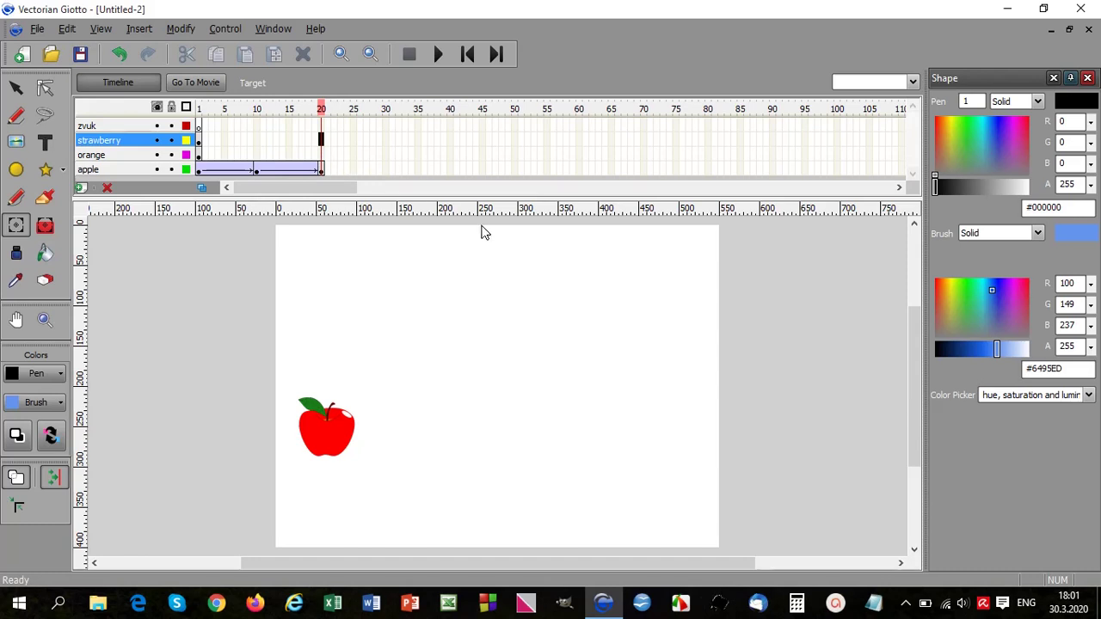
pyautogui.click(322, 154)
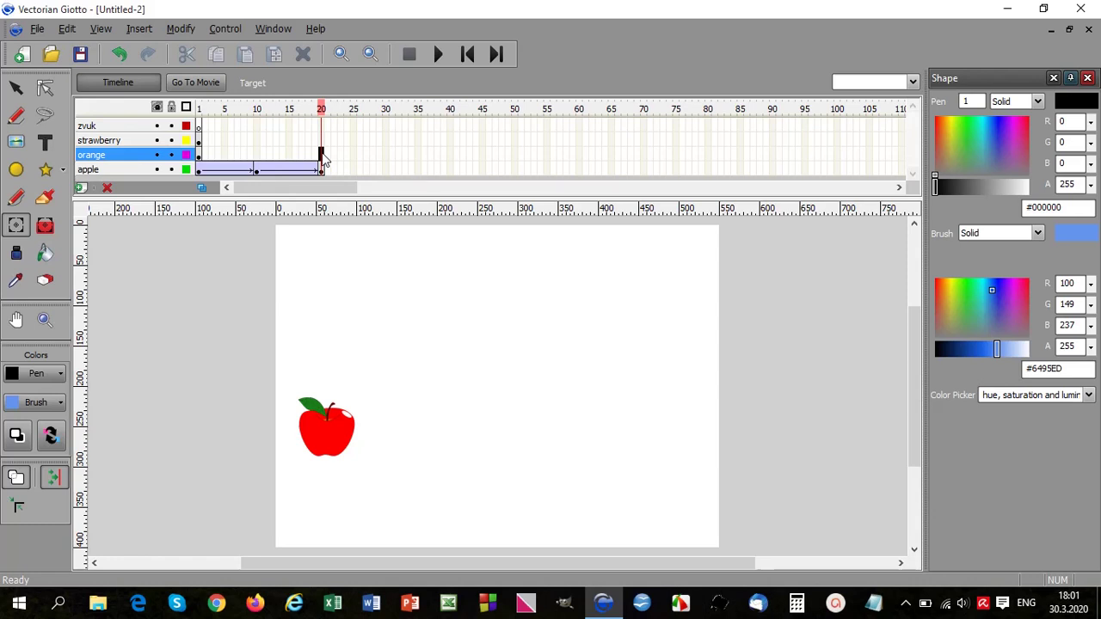
pyautogui.rightClick(322, 155)
pyautogui.click(374, 244)
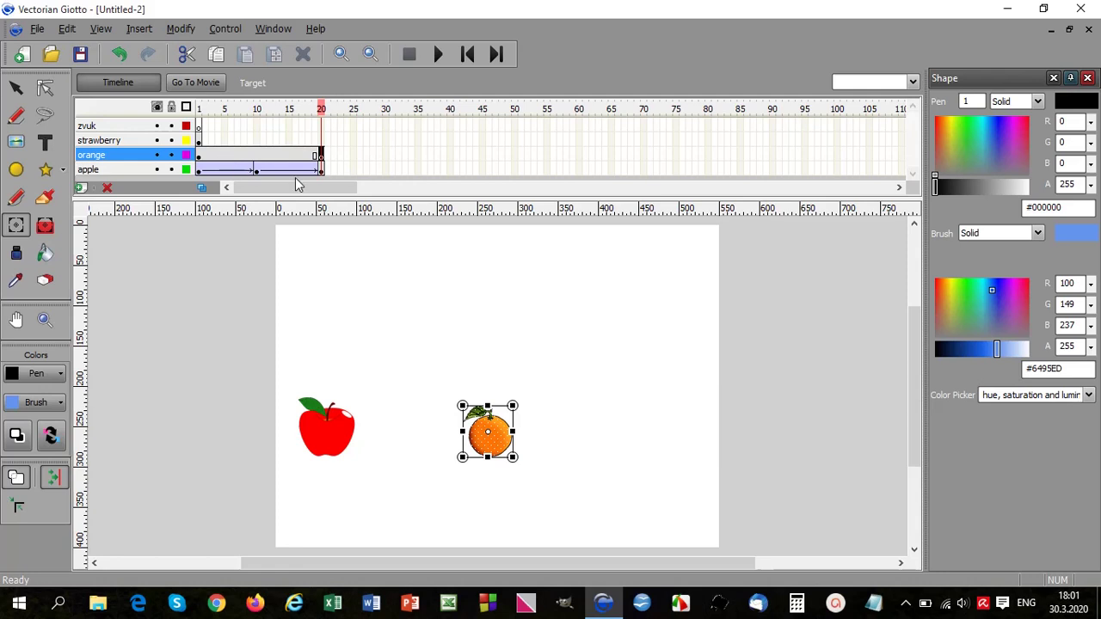
# - Insert a keyframe at frame 30 of the orange layer with the orange enlarged to about double size, and motion-tween frames 20 to 30
pyautogui.rightClick(385, 155)
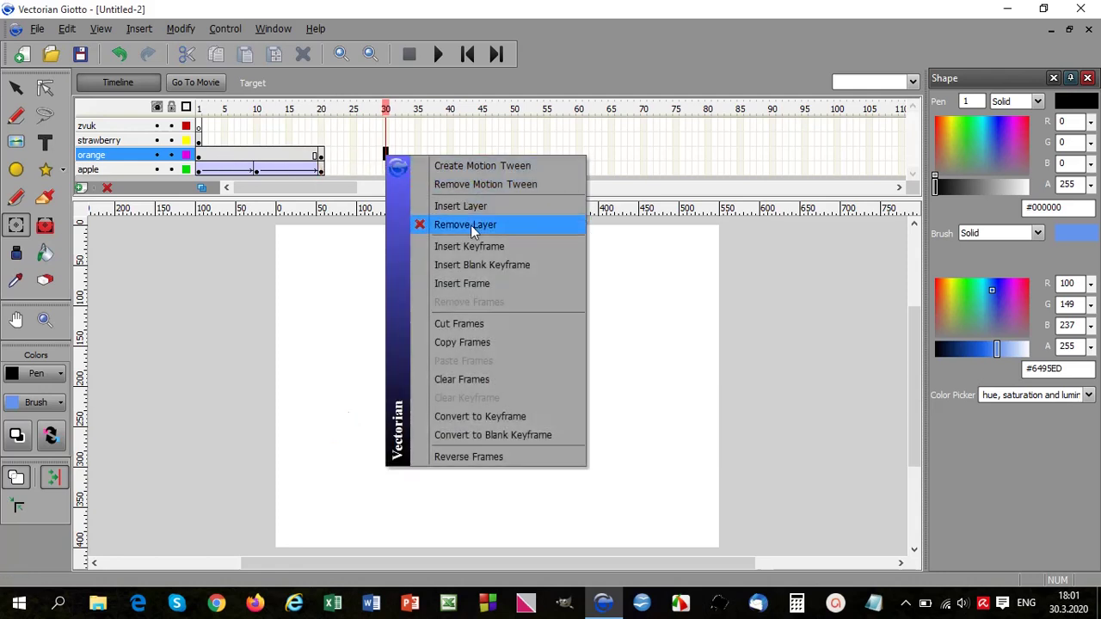
pyautogui.click(473, 248)
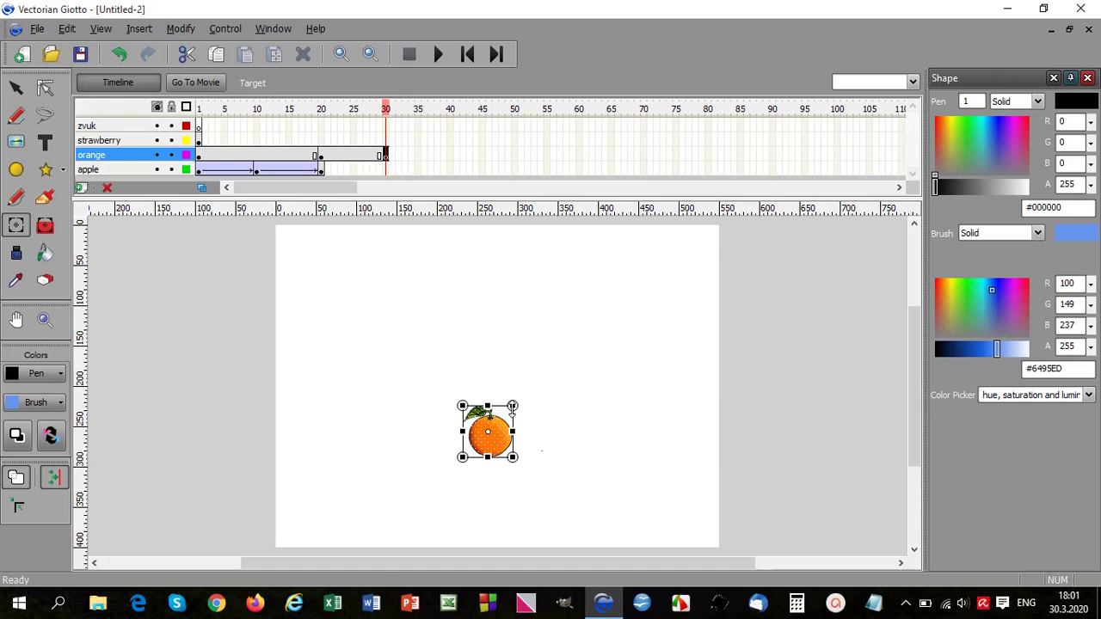
pyautogui.moveTo(514, 404); pyautogui.dragTo(548, 342)
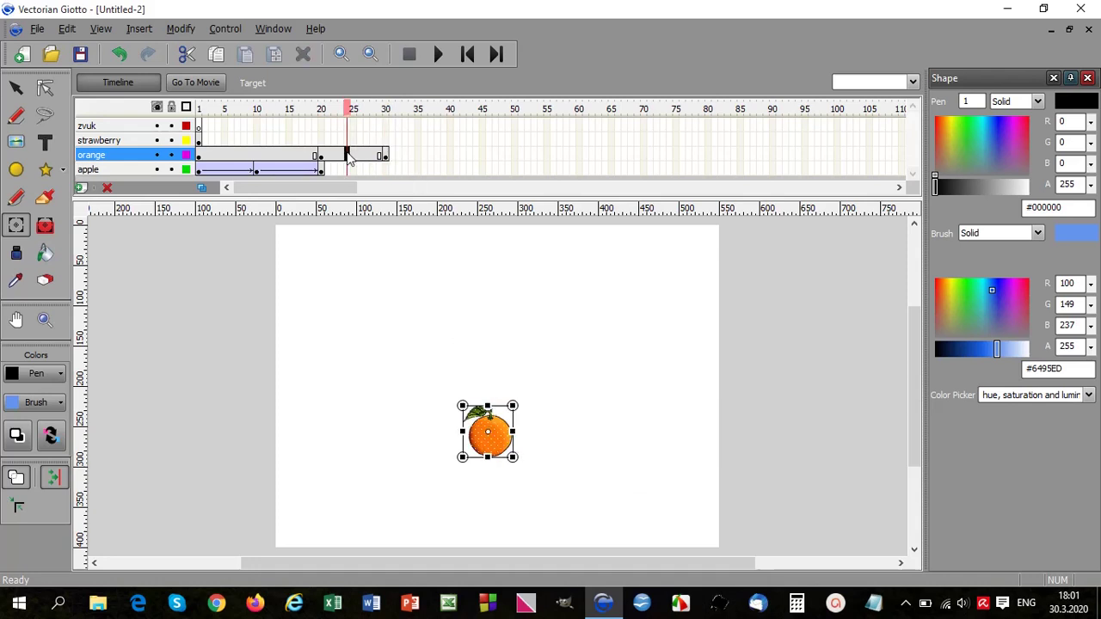
pyautogui.rightClick(348, 155)
pyautogui.click(418, 162)
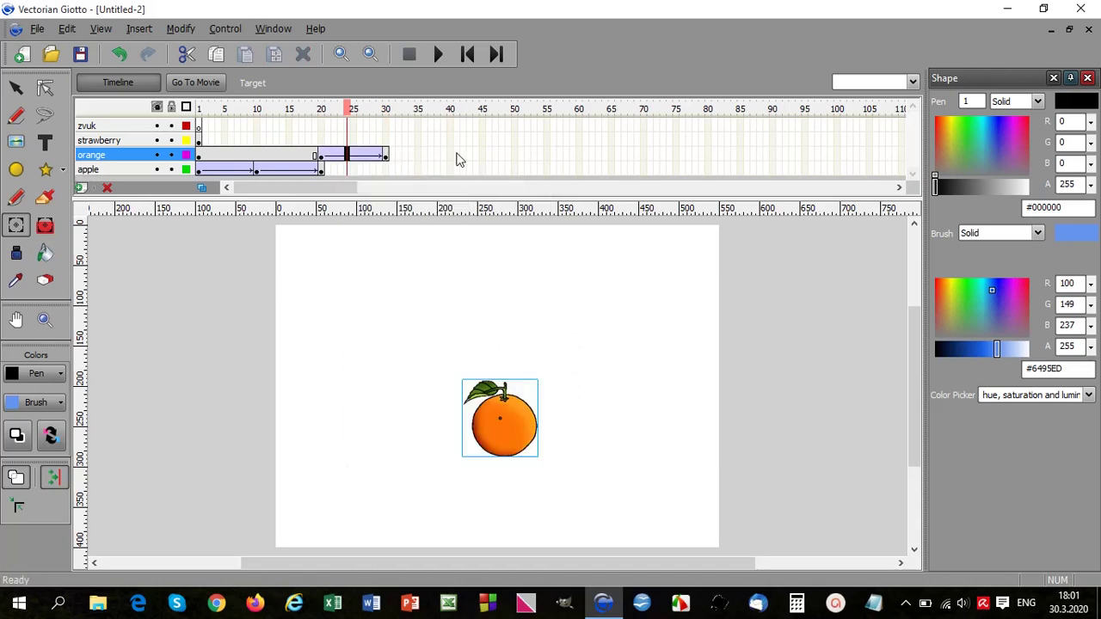
# - Insert a keyframe at frame 40 of the orange layer with the orange shrunk to about half size, and motion-tween frames 30 to 40
pyautogui.click(449, 156)
pyautogui.rightClick(451, 156)
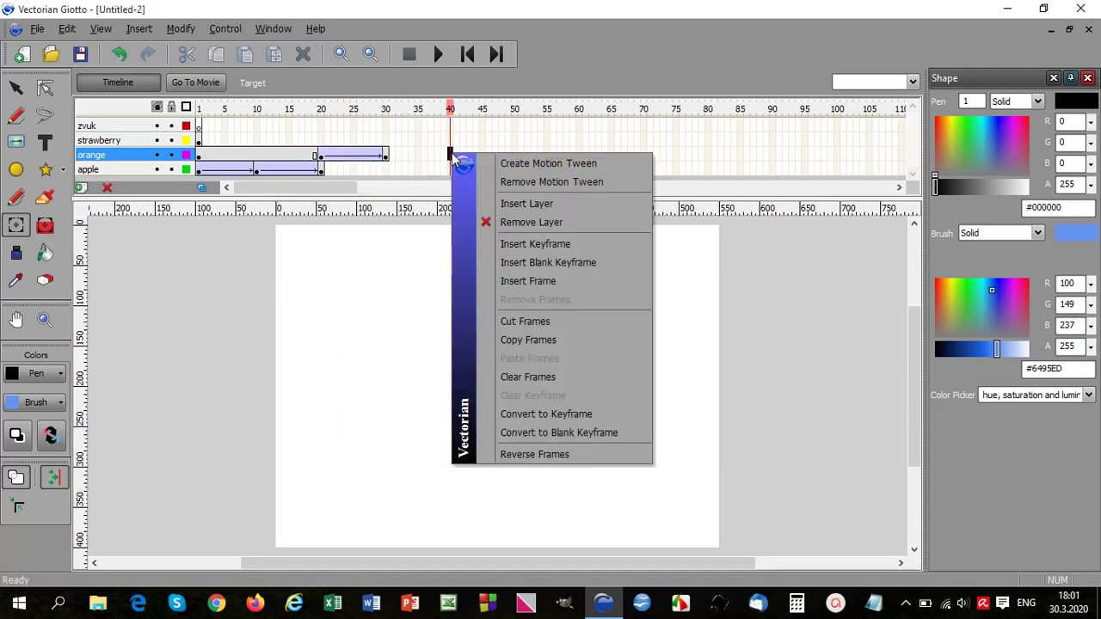
pyautogui.click(533, 243)
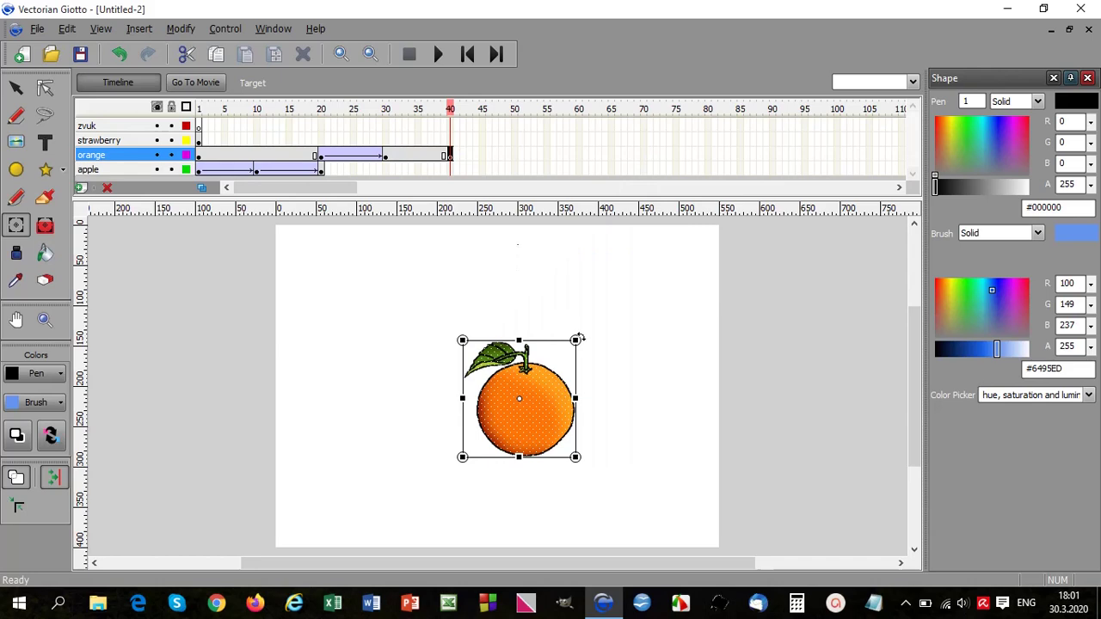
pyautogui.moveTo(575, 340); pyautogui.dragTo(535, 387)
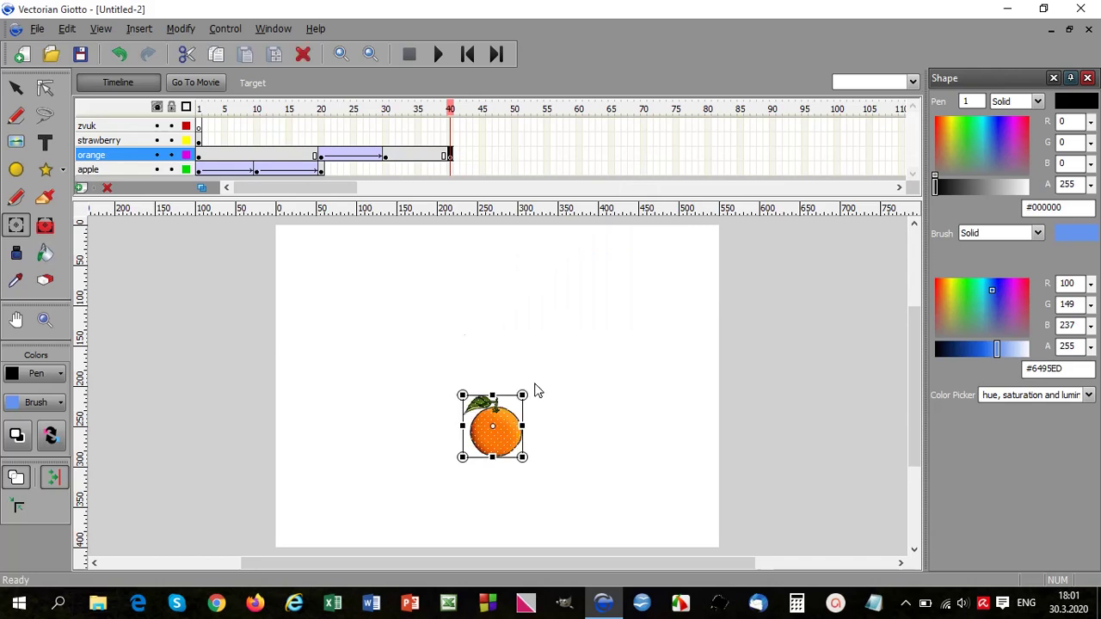
pyautogui.click(415, 155)
pyautogui.rightClick(415, 154)
pyautogui.click(466, 163)
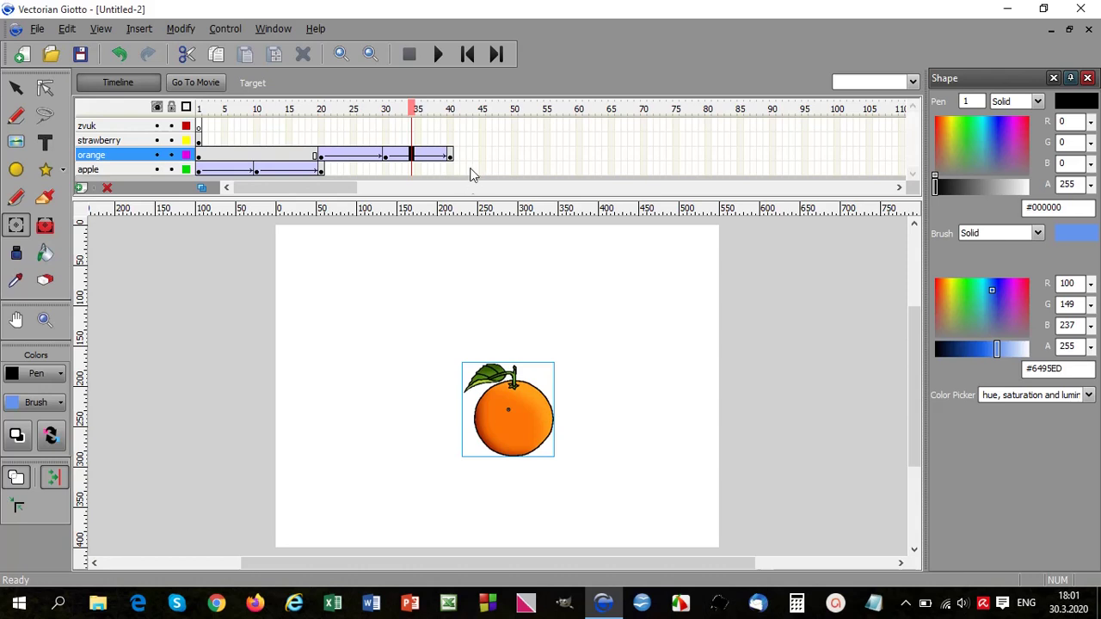
# - Insert a keyframe at frame 40 of the strawberry layer, where the orange's animation ends
pyautogui.click(449, 139)
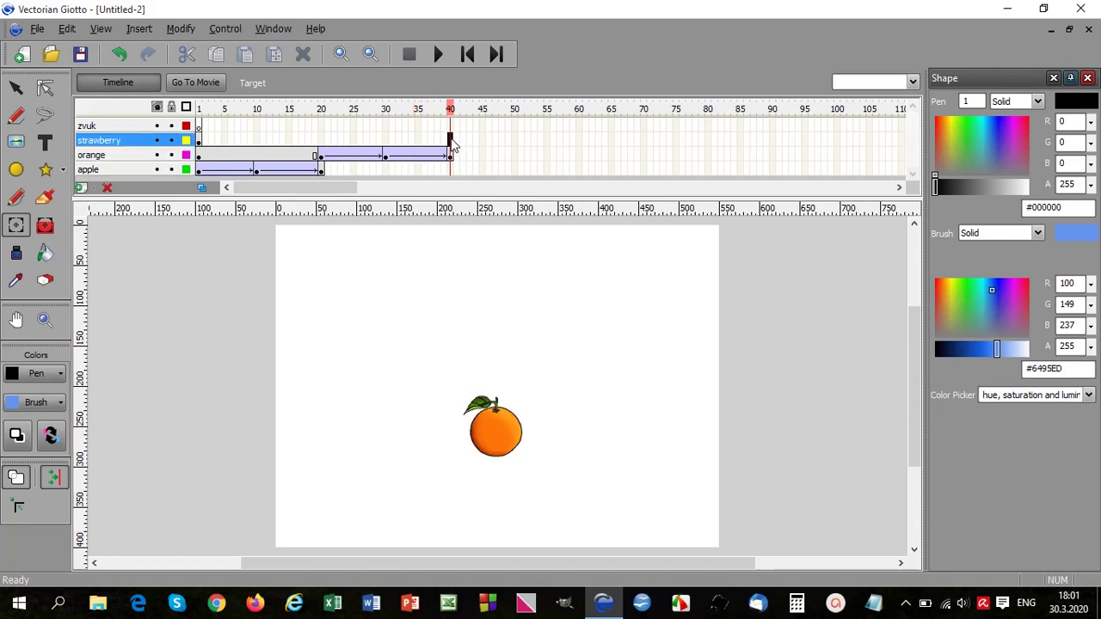
pyautogui.rightClick(452, 142)
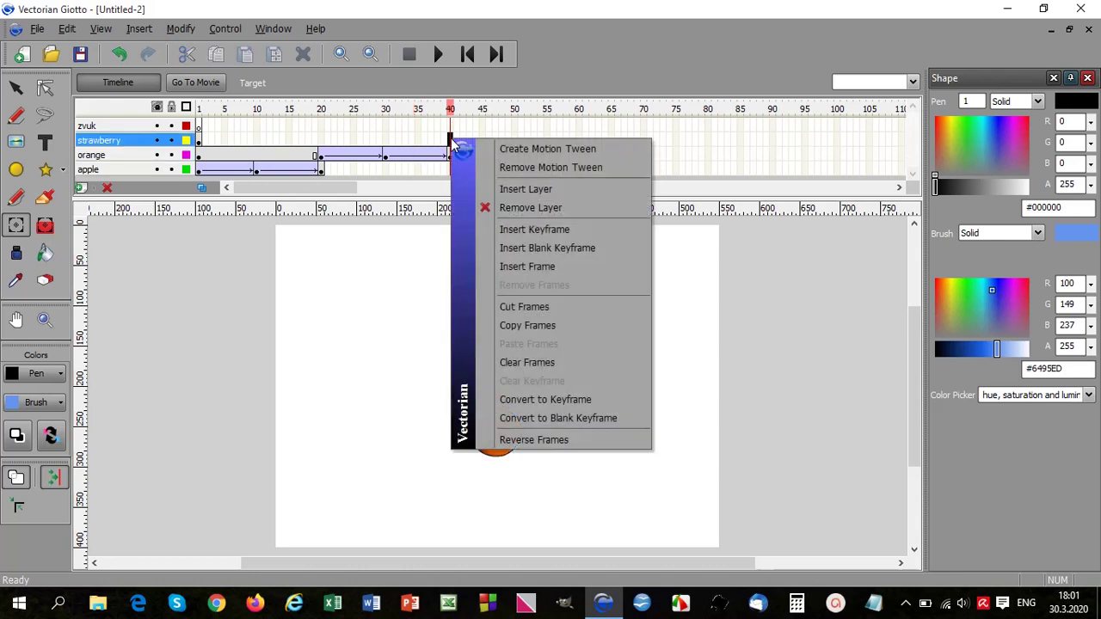
pyautogui.click(545, 229)
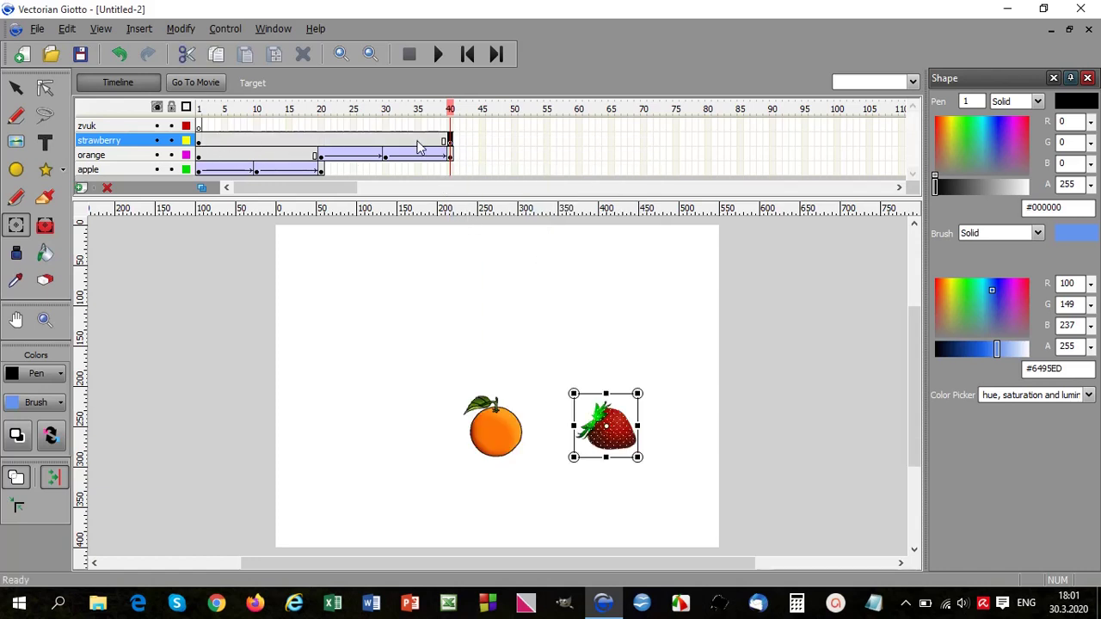
# - Insert a keyframe at frame 50 of the strawberry layer with the strawberry enlarged to about double size, and motion-tween frames 40 to 50
pyautogui.rightClick(516, 142)
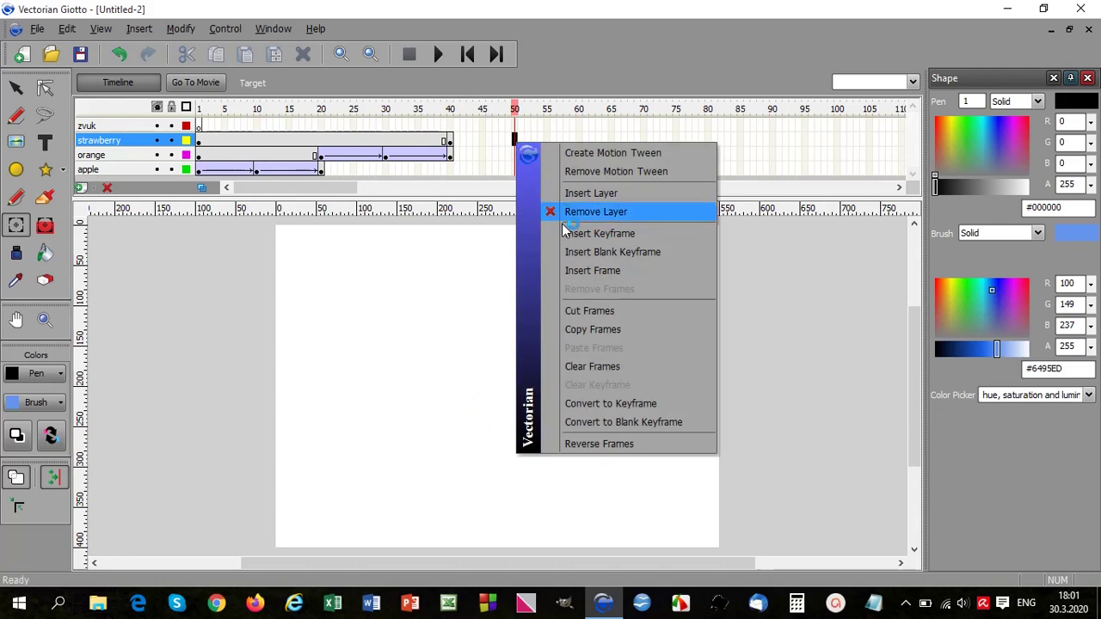
pyautogui.click(572, 240)
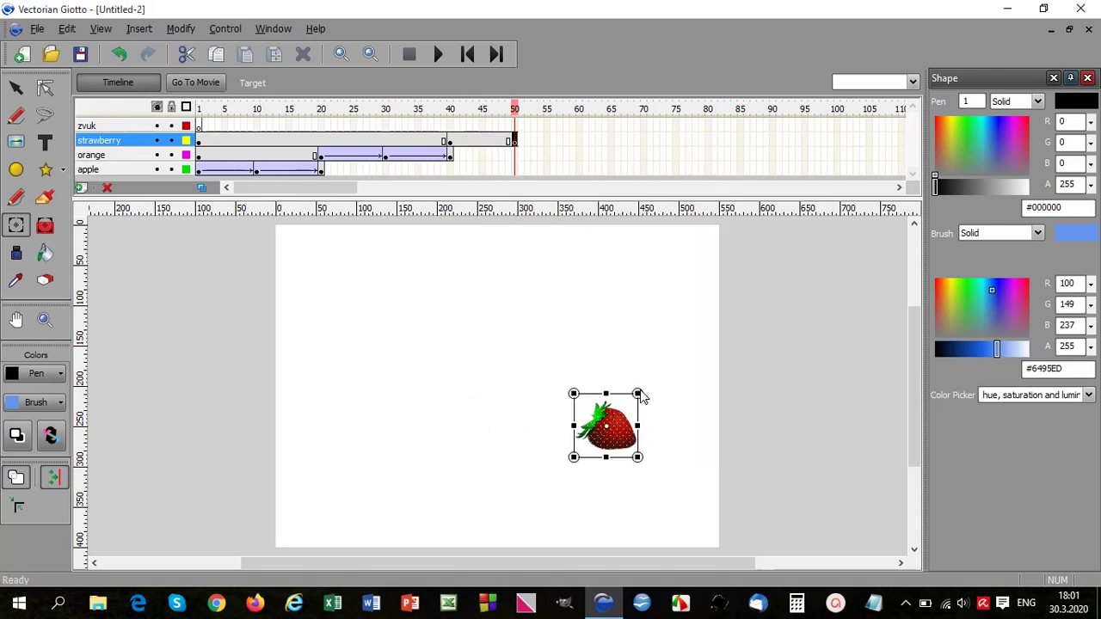
pyautogui.moveTo(637, 393); pyautogui.dragTo(676, 333)
pyautogui.rightClick(498, 143)
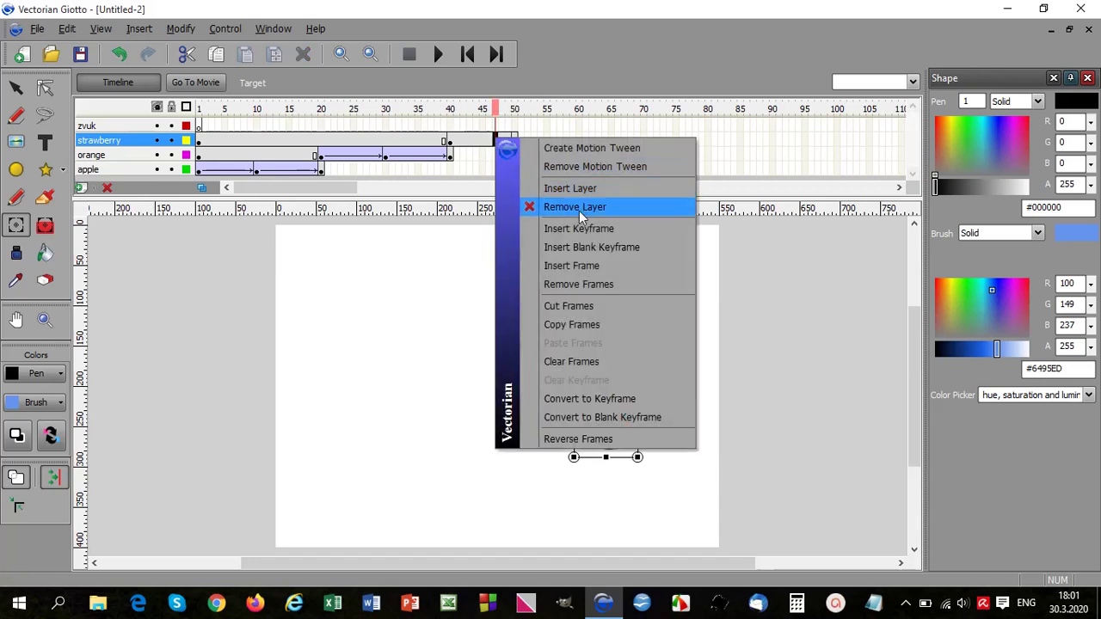
pyautogui.click(585, 149)
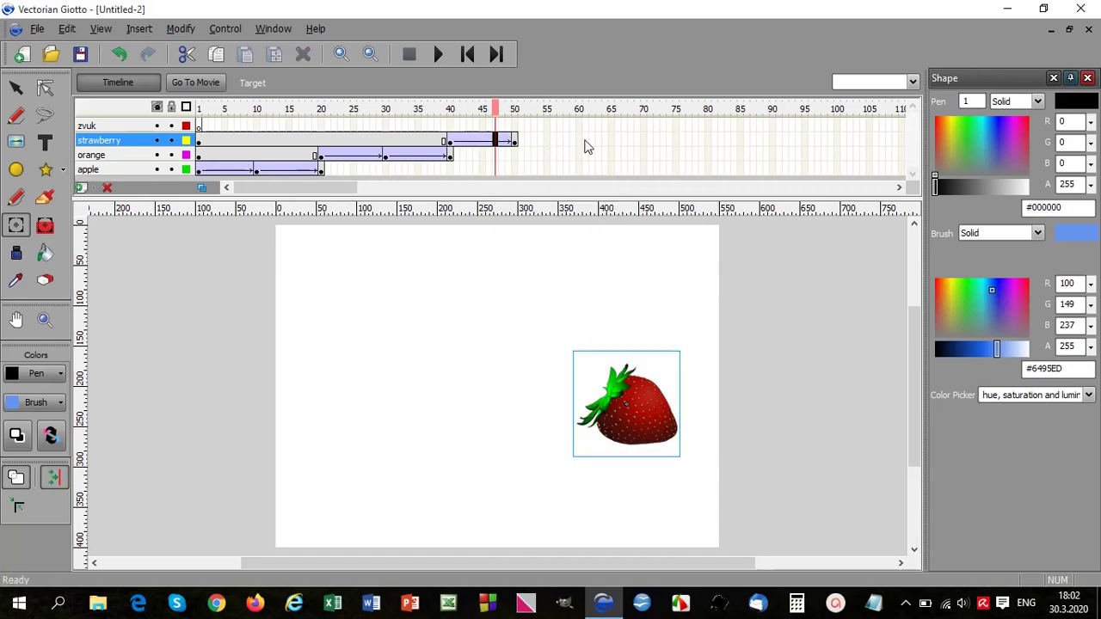
# - Insert a keyframe at frame 60 of the strawberry layer with the strawberry shrunk to about half size, and motion-tween frames 50 to 60
pyautogui.rightClick(579, 141)
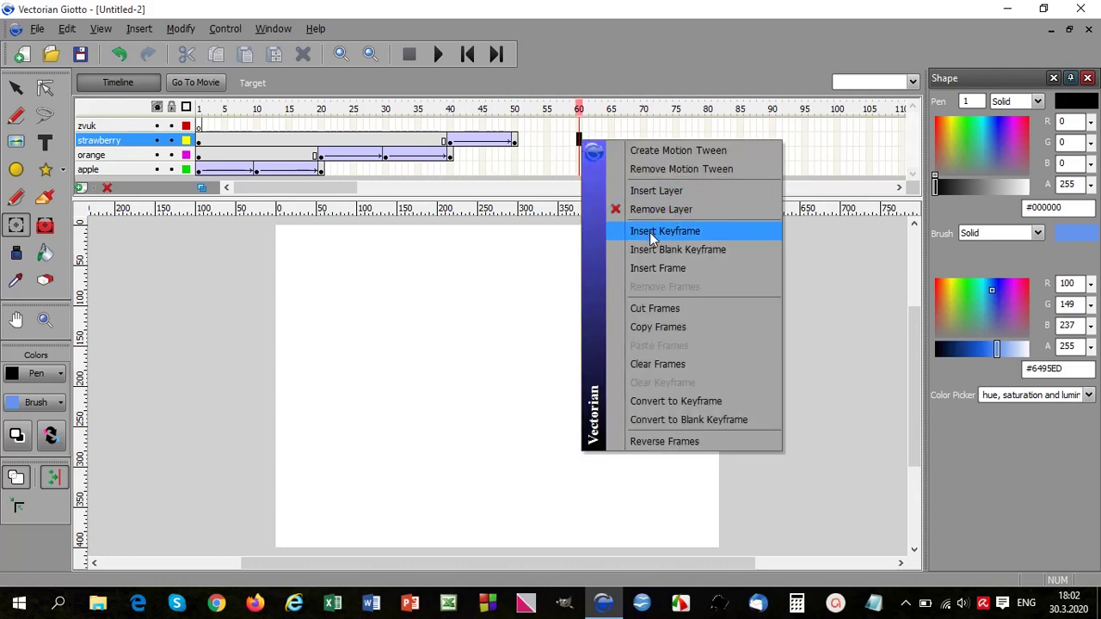
pyautogui.click(649, 232)
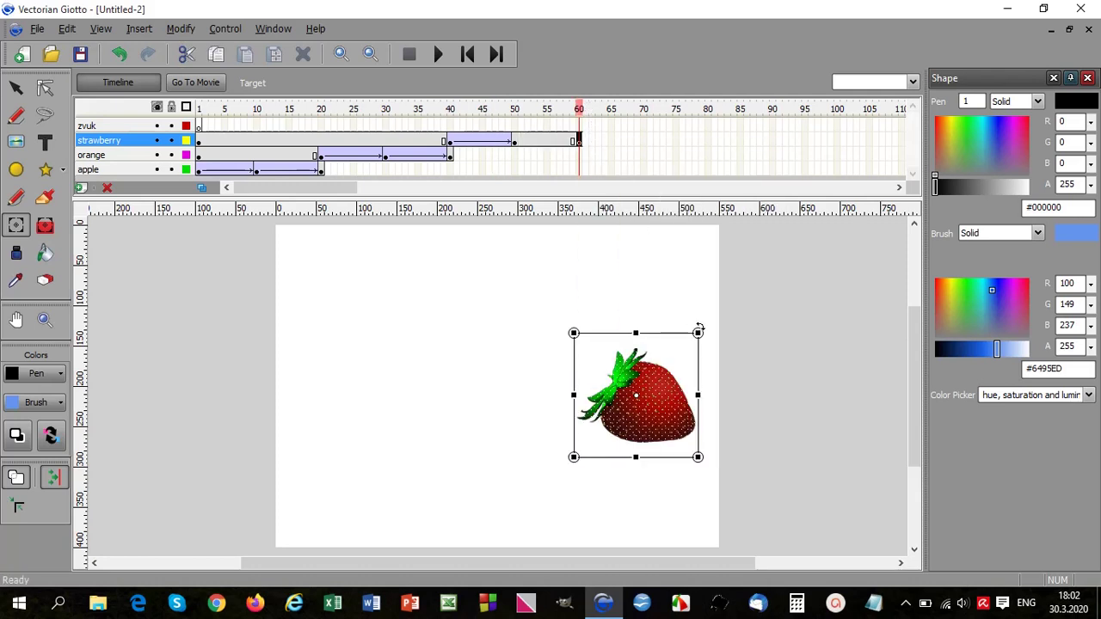
pyautogui.moveTo(697, 331); pyautogui.dragTo(641, 390)
pyautogui.rightClick(546, 140)
pyautogui.click(598, 150)
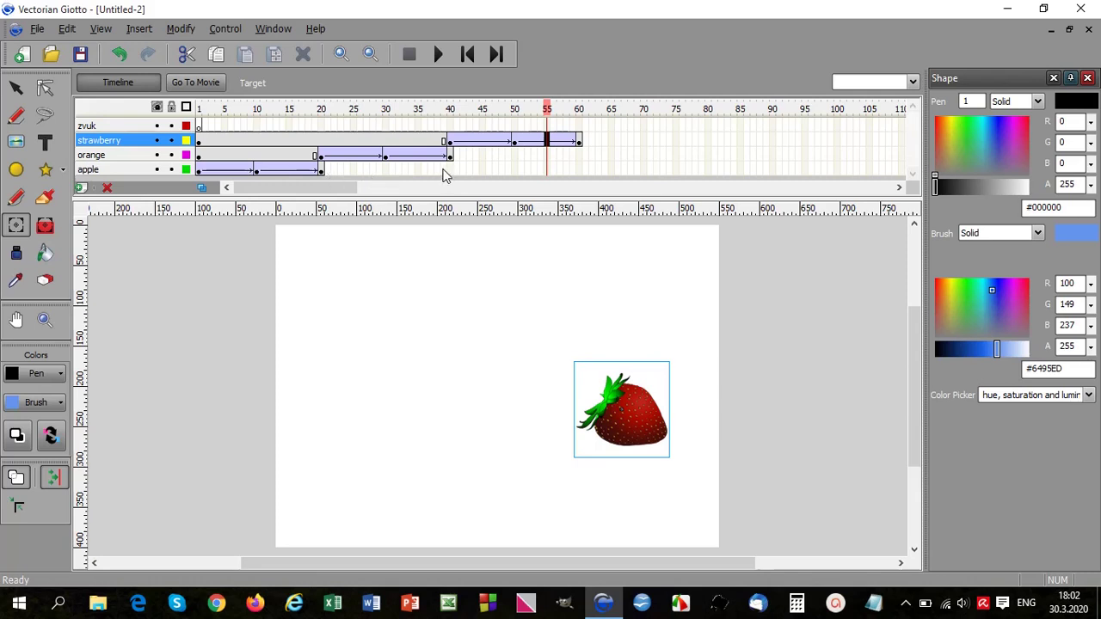
# - Preview the movie from frame 1 to check the apple, orange and strawberry animations
pyautogui.click(437, 54)
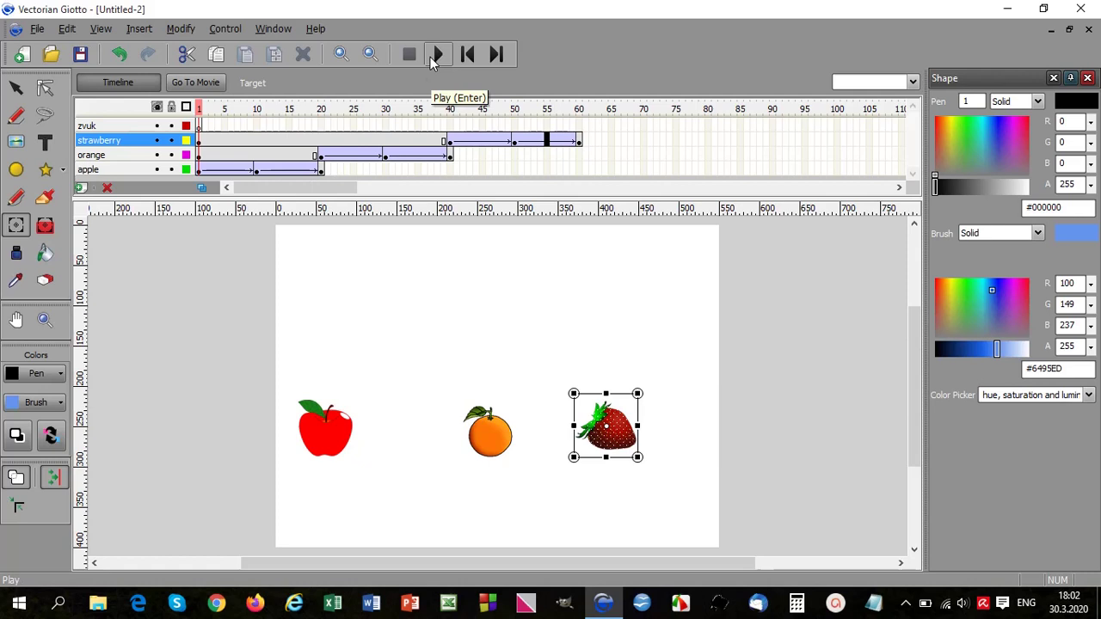
# - Play the movie through to the end of the strawberry animation at frame 60
pyautogui.click(436, 55)
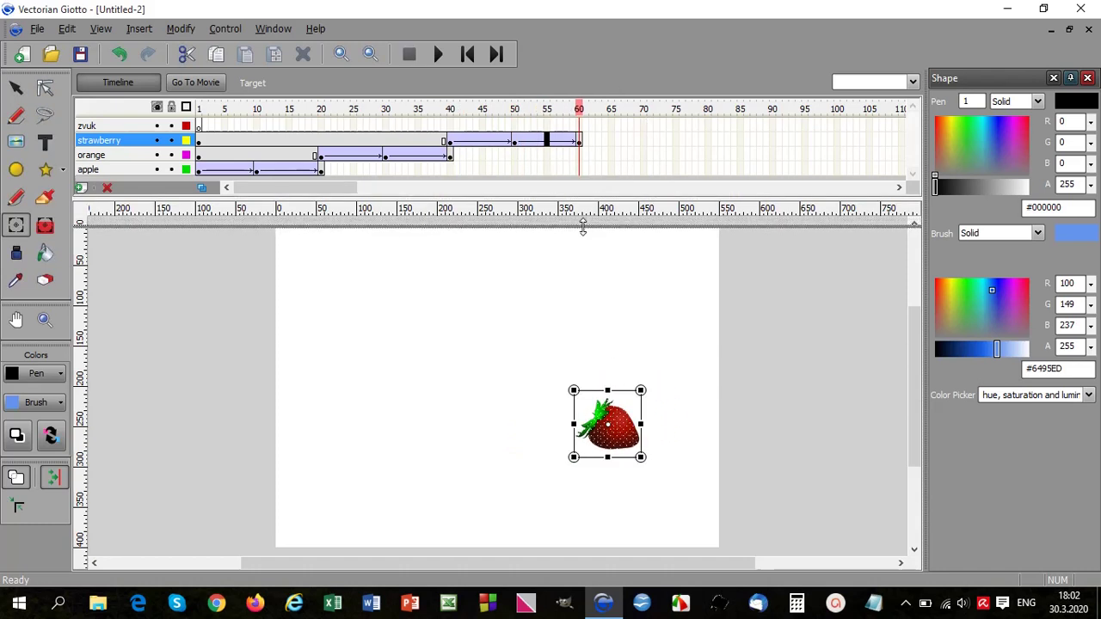
# - Enlarge the timeline area and insert keyframes at frame 60 of both the orange and apple layers
pyautogui.moveTo(582, 225); pyautogui.dragTo(583, 227)
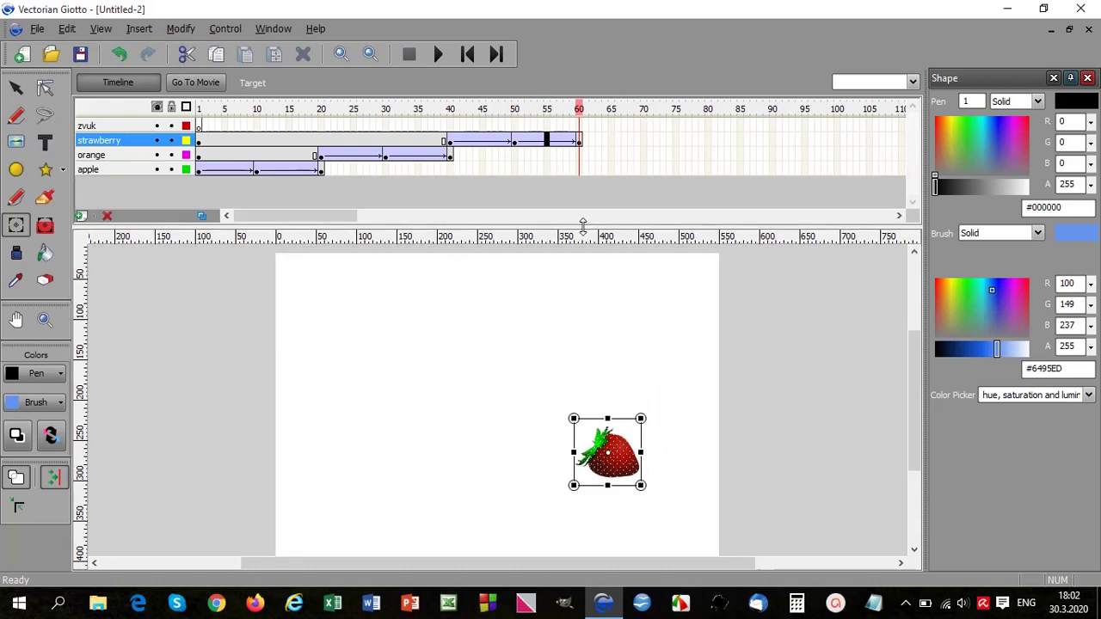
pyautogui.click(580, 157)
pyautogui.rightClick(580, 157)
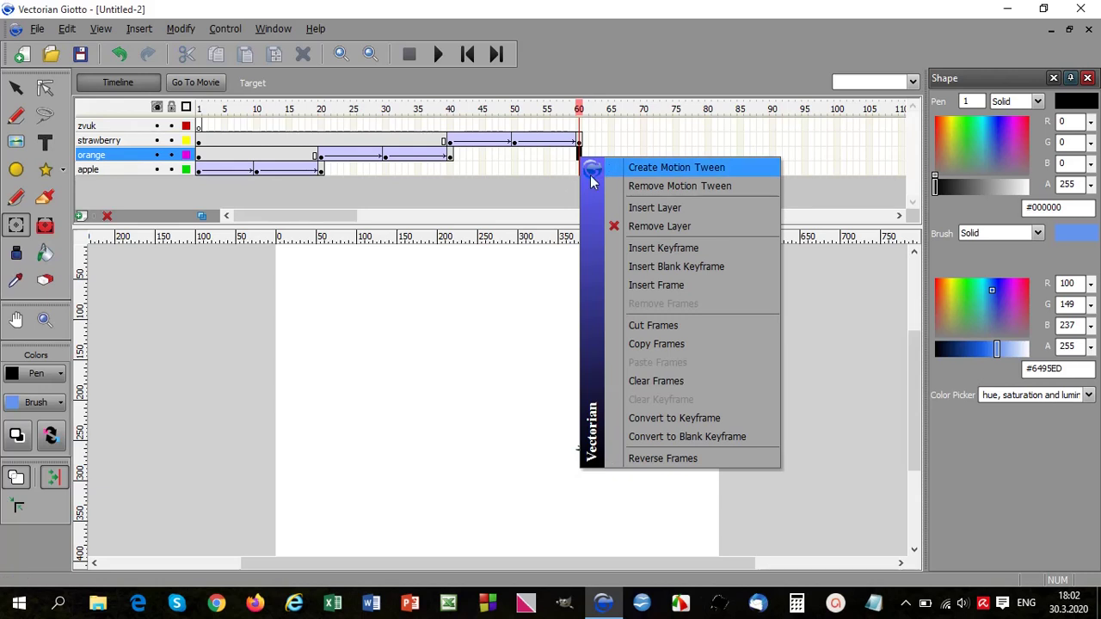
pyautogui.click(554, 168)
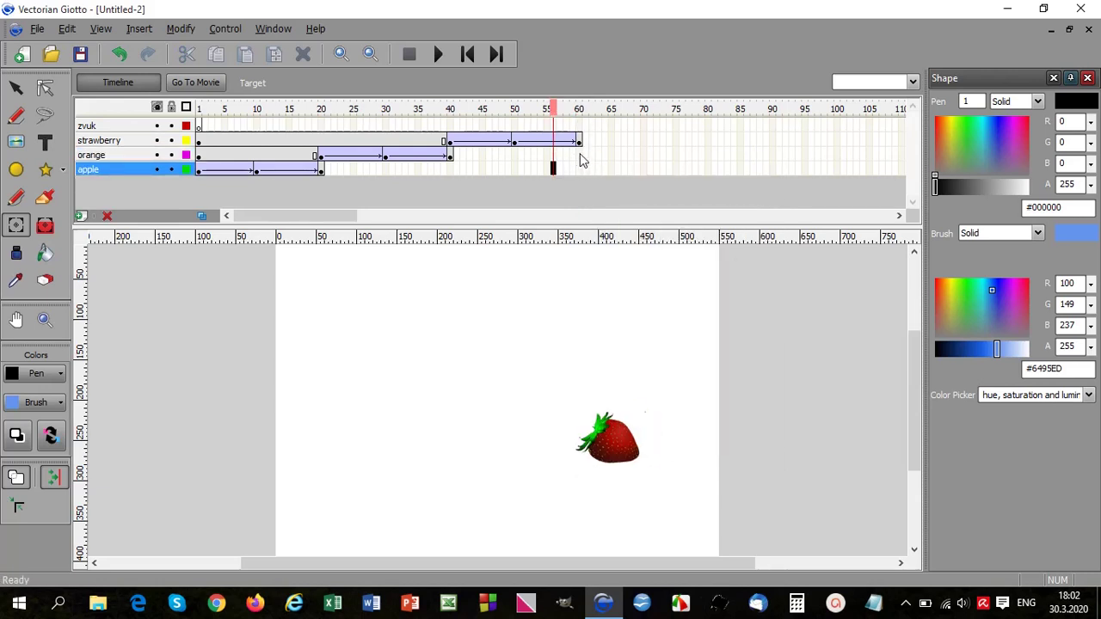
pyautogui.click(580, 157)
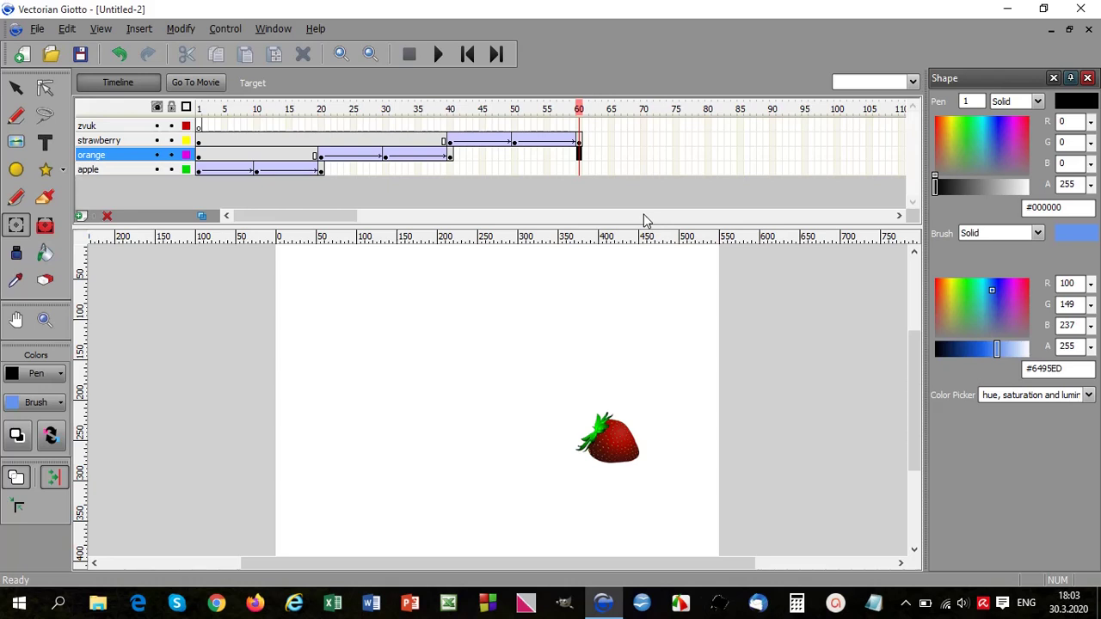
pyautogui.press('Down')
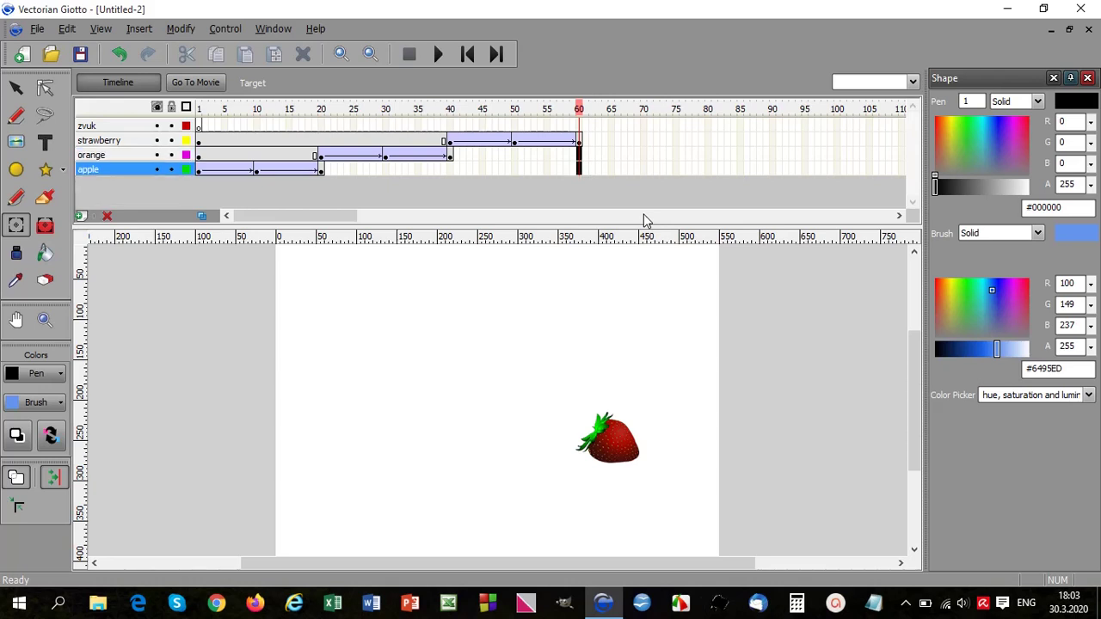
pyautogui.rightClick(579, 155)
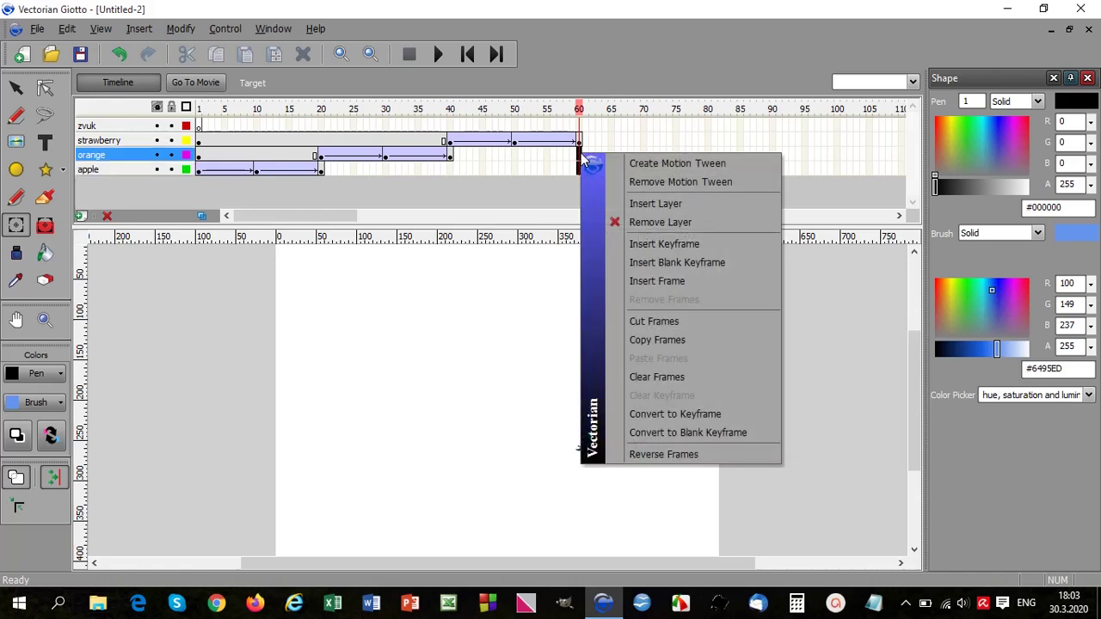
pyautogui.click(671, 247)
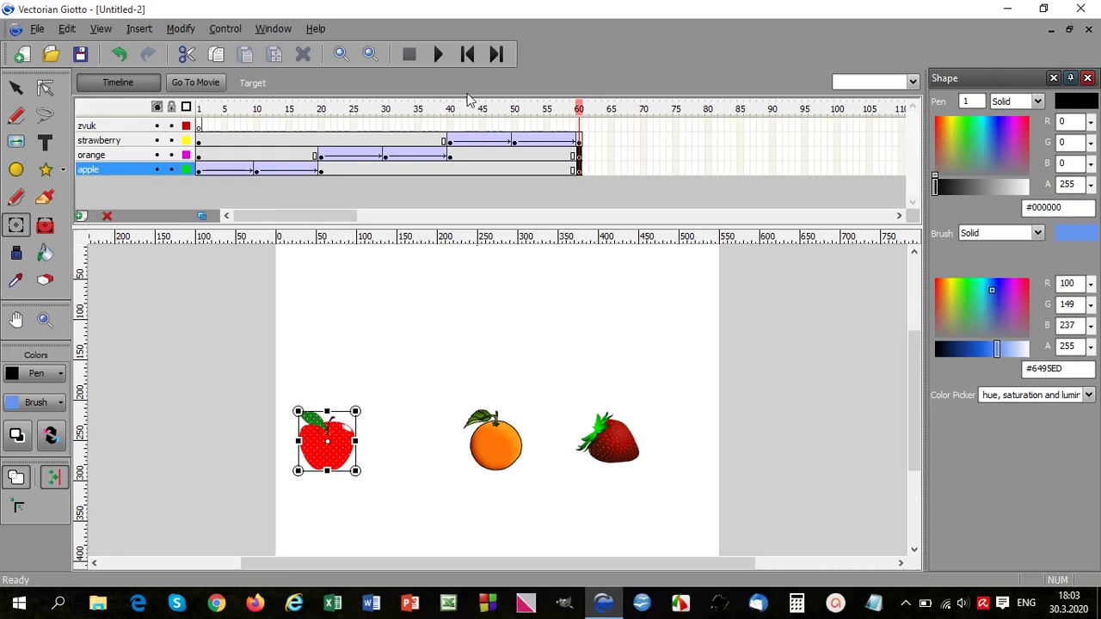
# - Replay the movie from frame 1 to check that all three fruits stay on stage until frame 60
pyautogui.click(469, 56)
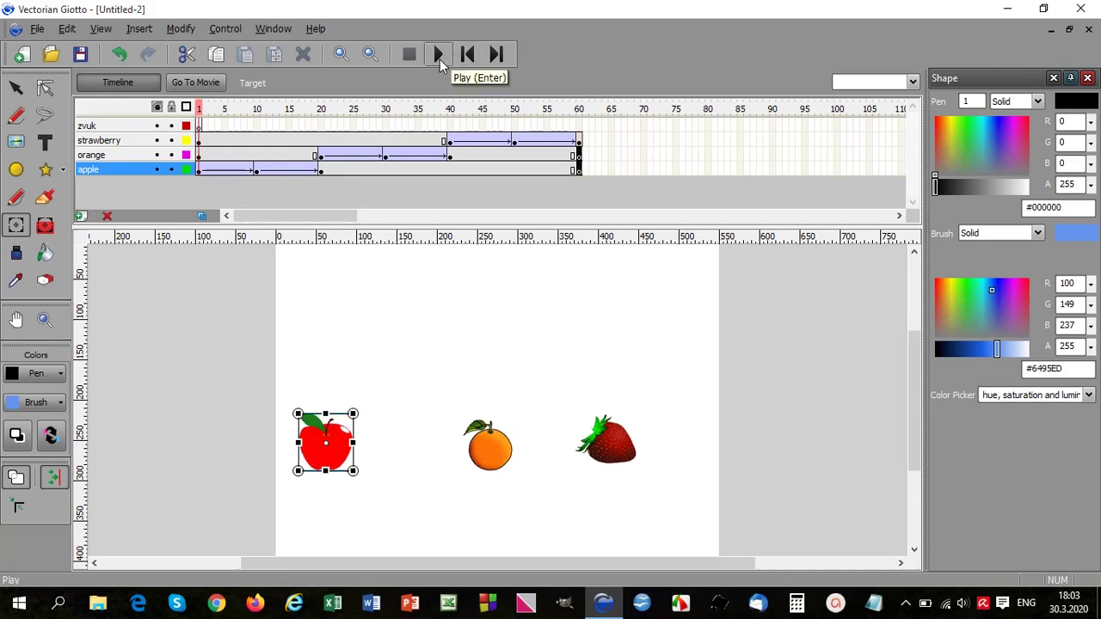
pyautogui.click(439, 57)
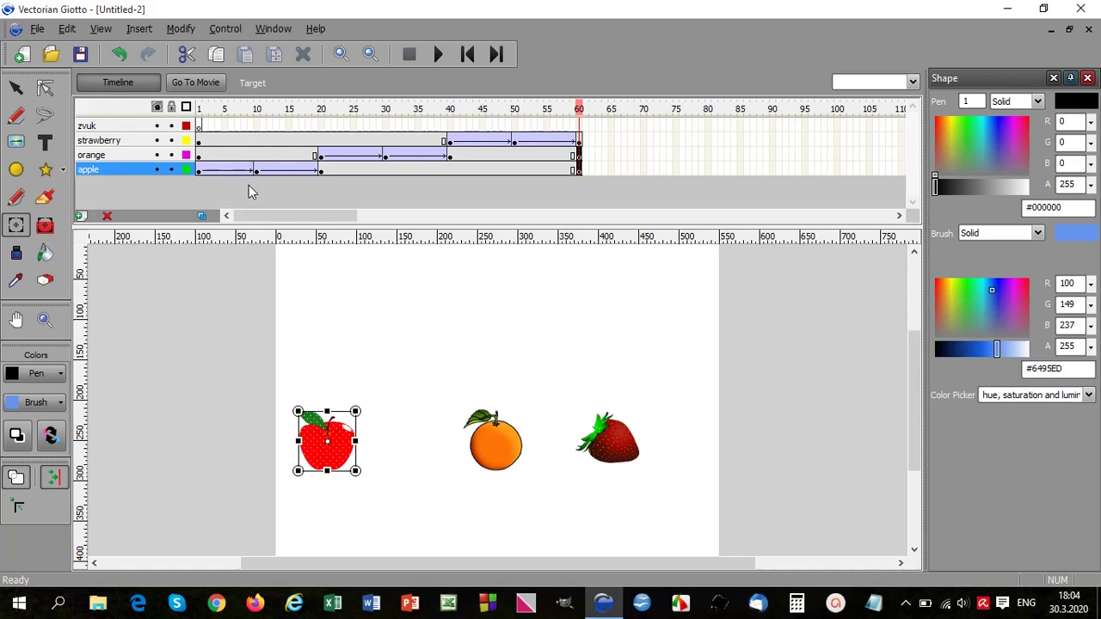
# - Insert a keyframe at frame 7 of the zvuk layer and add the sound apple.mp3 from the Giotto folder there
pyautogui.click(243, 129)
pyautogui.click(240, 127)
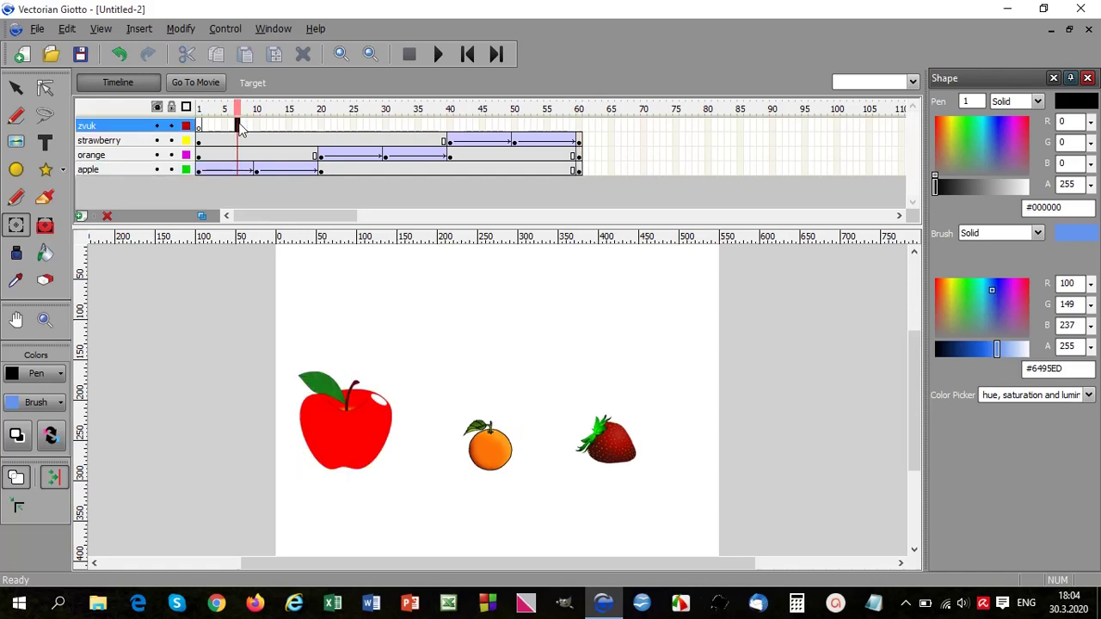
pyautogui.rightClick(240, 126)
pyautogui.click(299, 215)
pyautogui.click(140, 30)
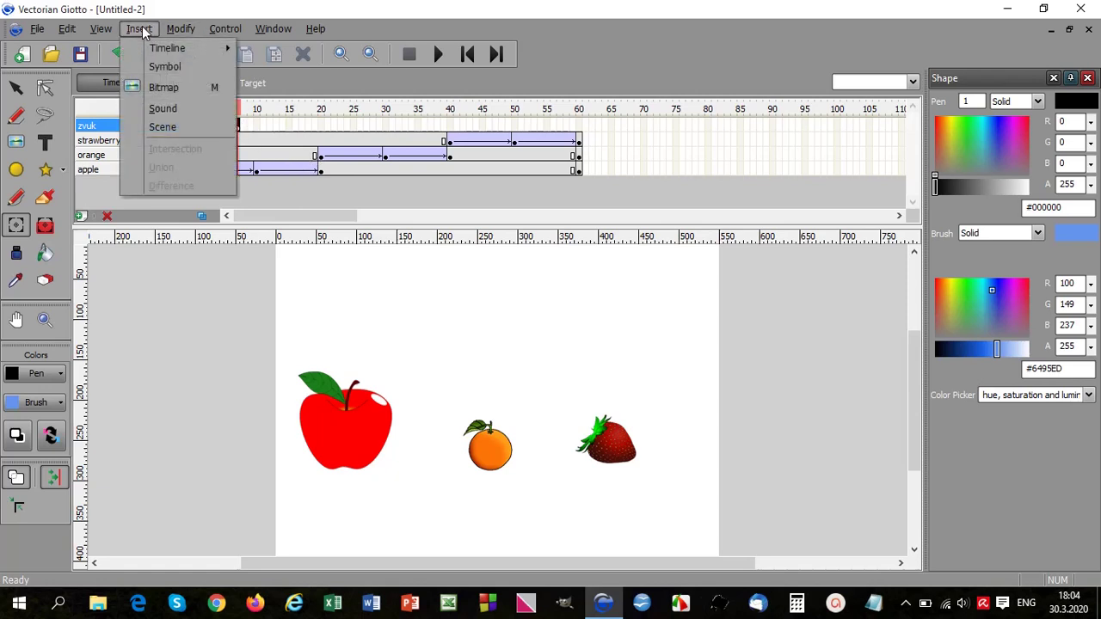
pyautogui.click(162, 108)
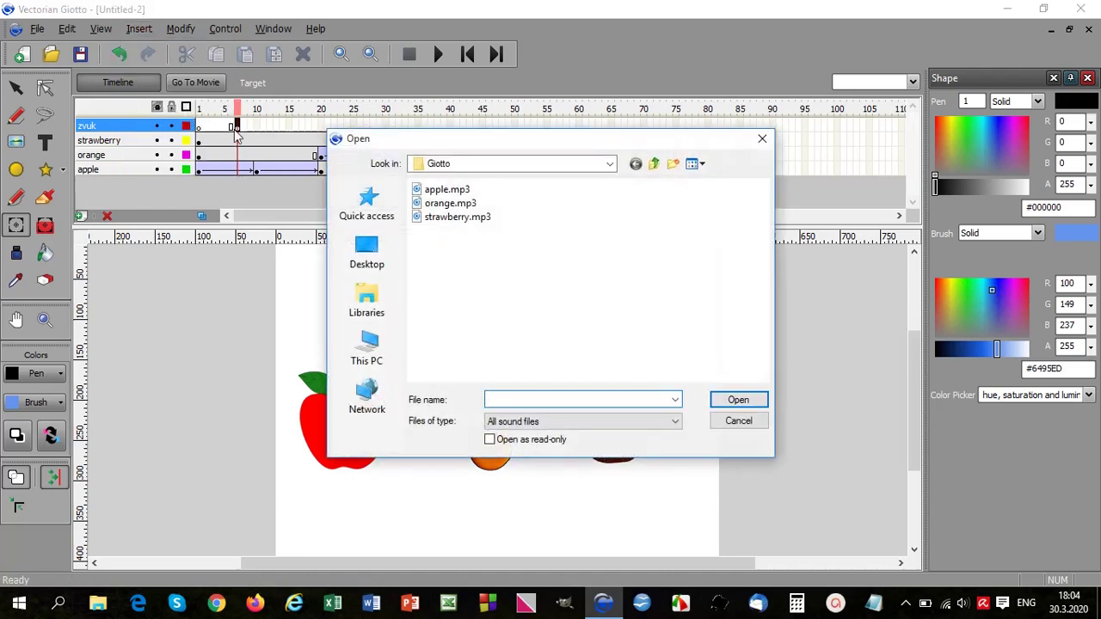
pyautogui.click(443, 194)
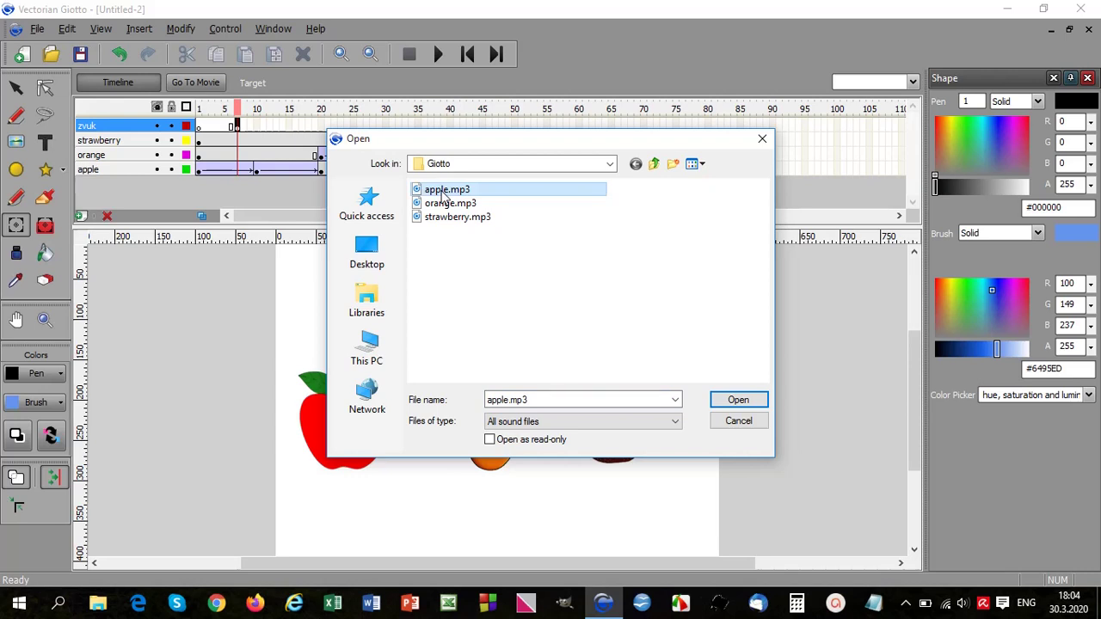
pyautogui.click(738, 401)
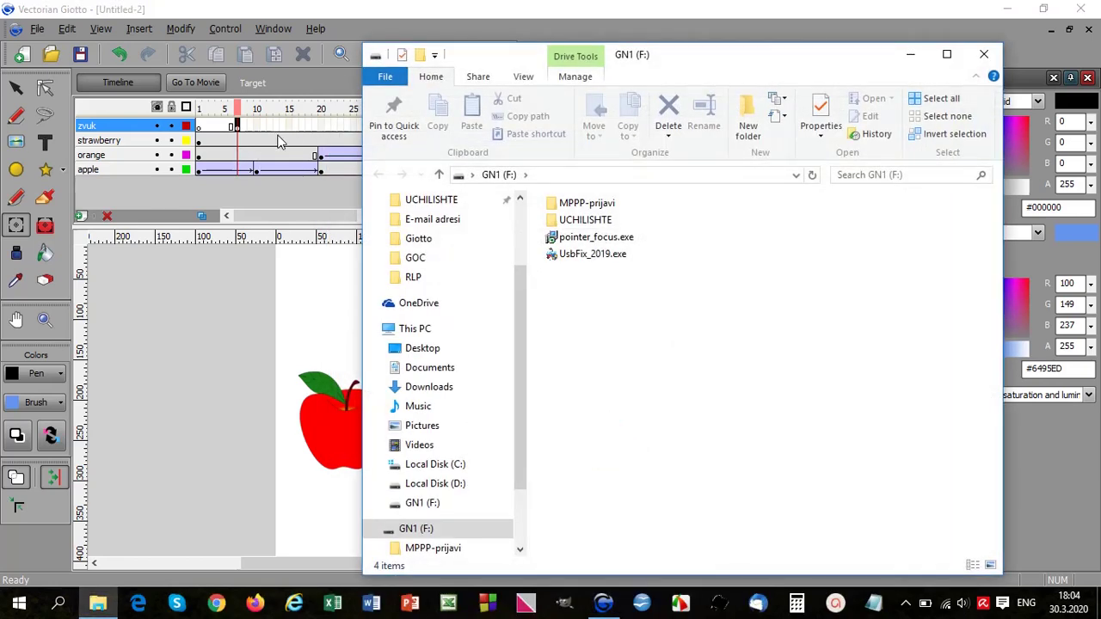
pyautogui.click(983, 54)
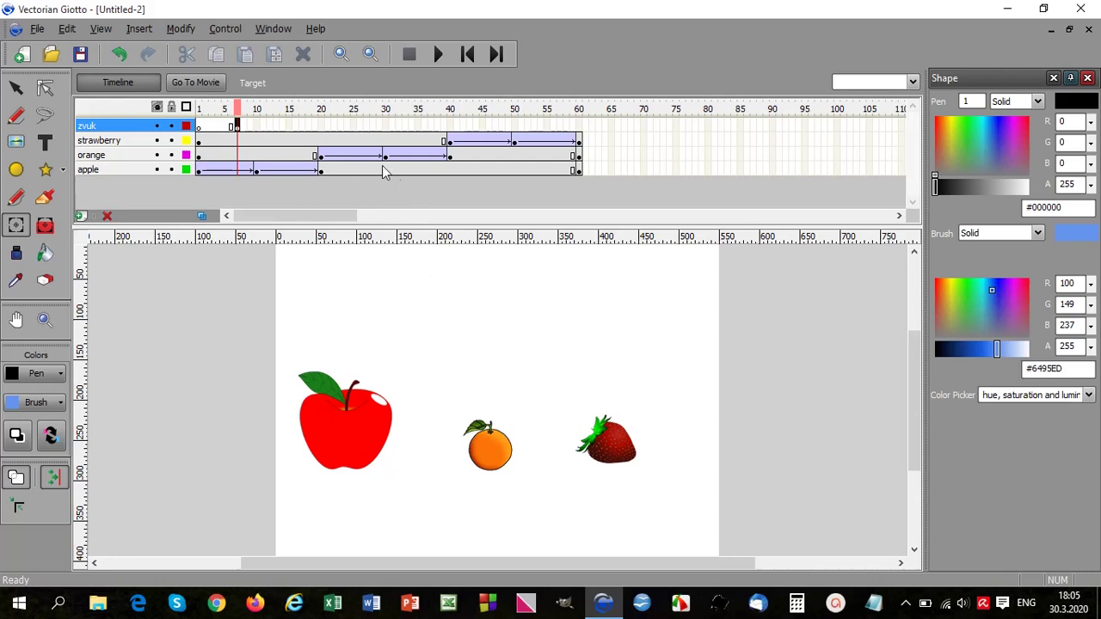
# - Insert a keyframe at frame 26 of the zvuk layer and add the sound orange.mp3 there
pyautogui.click(360, 126)
pyautogui.rightClick(360, 126)
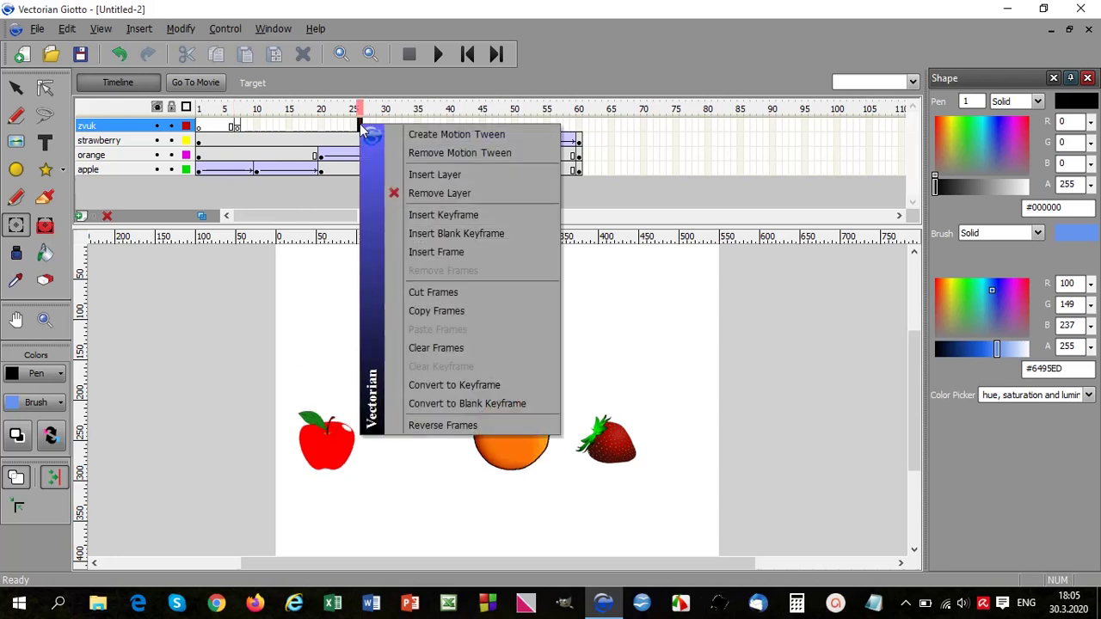
pyautogui.click(438, 215)
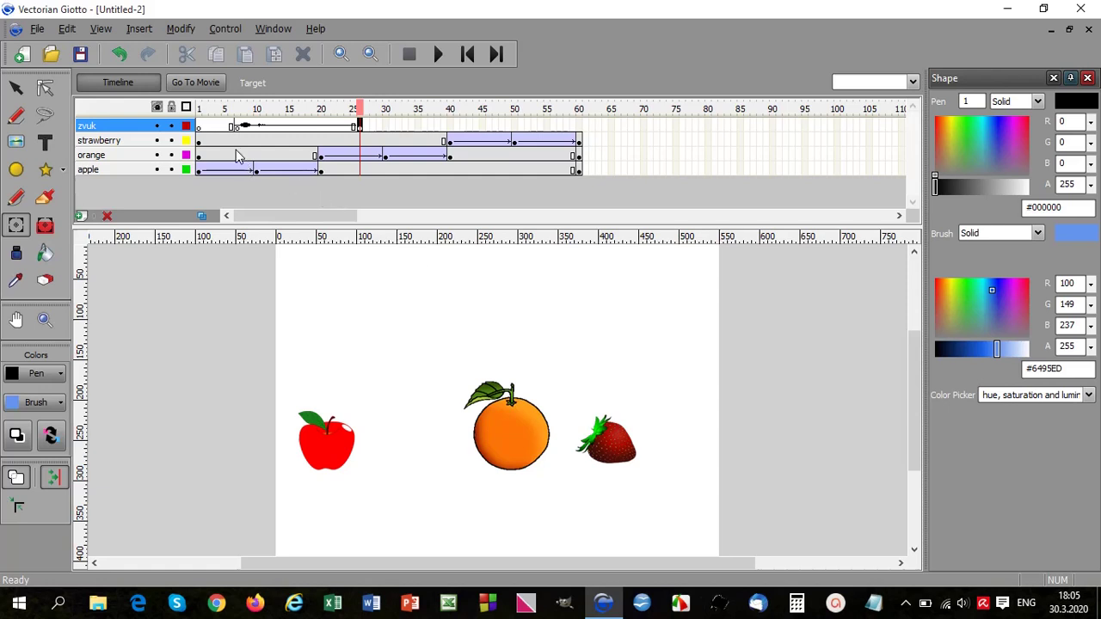
pyautogui.click(255, 129)
pyautogui.click(145, 33)
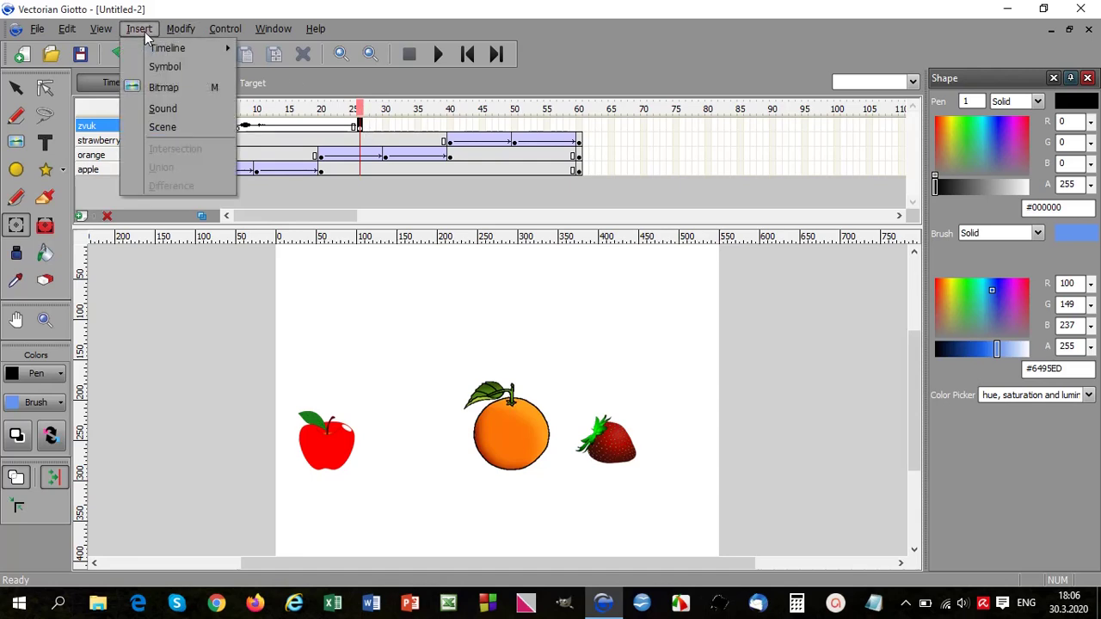
pyautogui.click(168, 110)
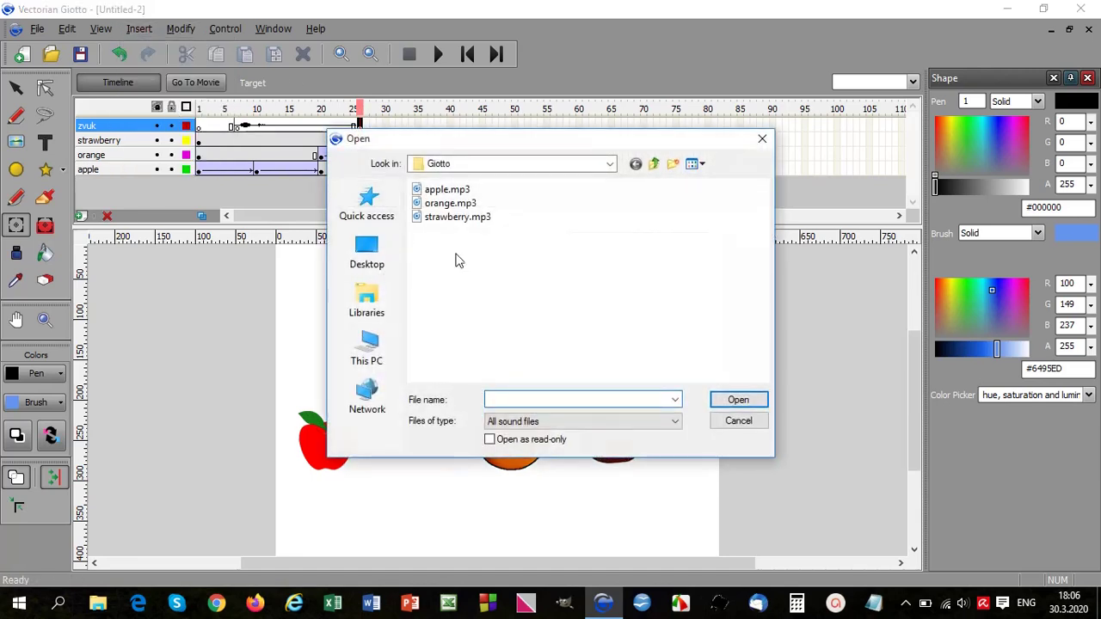
pyautogui.click(457, 207)
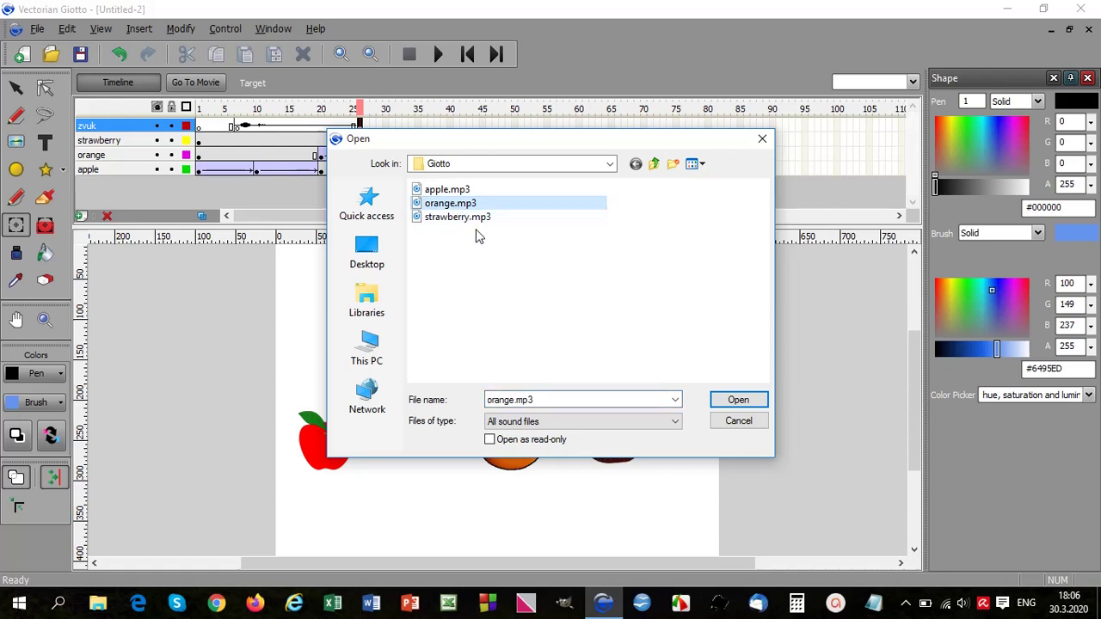
pyautogui.click(737, 399)
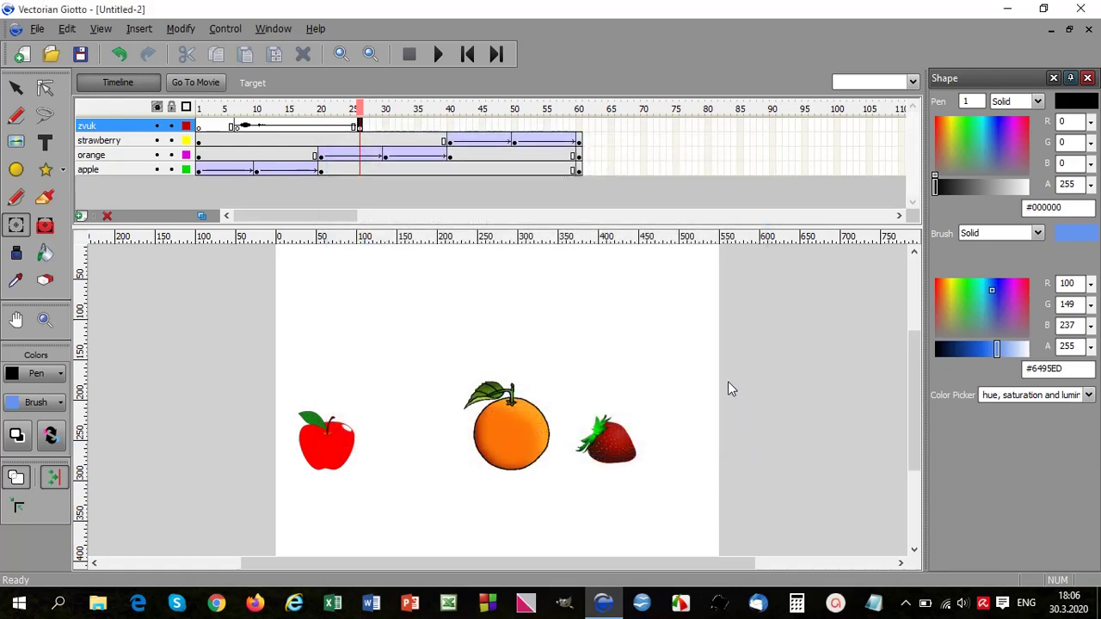
# - Insert a keyframe at frame 45 of the zvuk layer with the sound strawberry.mp3, and end the layer with a keyframe at frame 60
pyautogui.rightClick(483, 127)
pyautogui.click(585, 215)
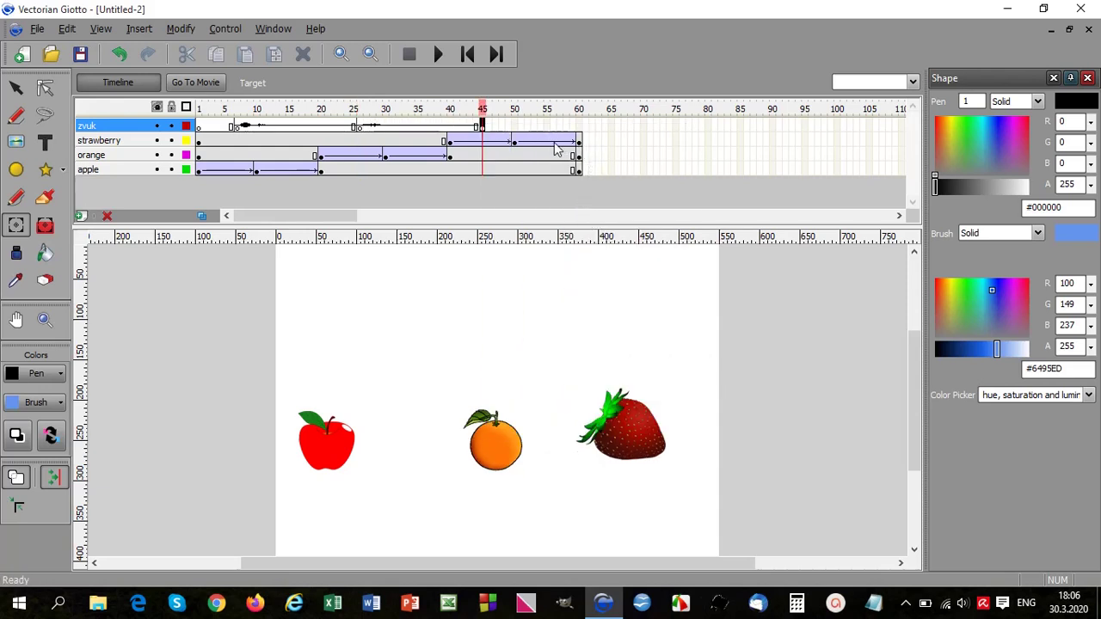
pyautogui.click(139, 28)
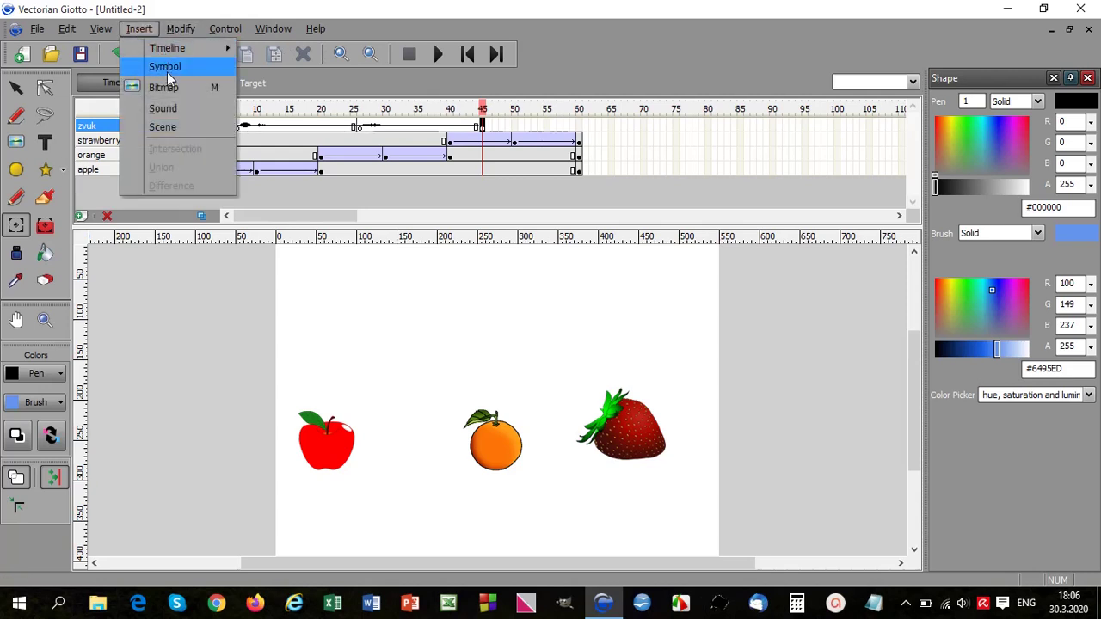
pyautogui.click(170, 110)
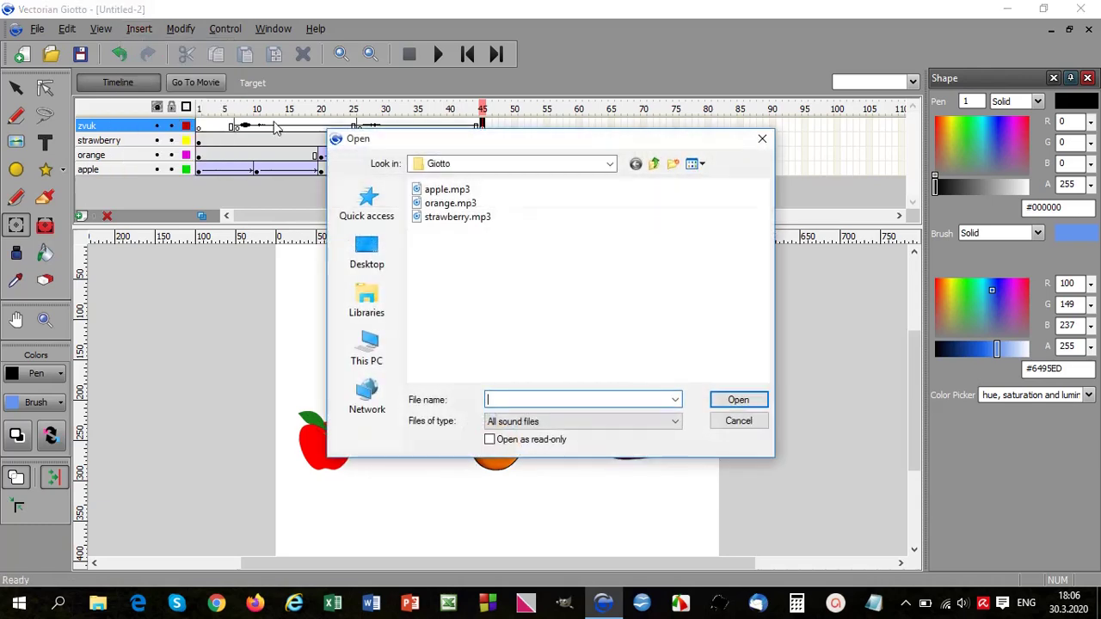
pyautogui.click(457, 218)
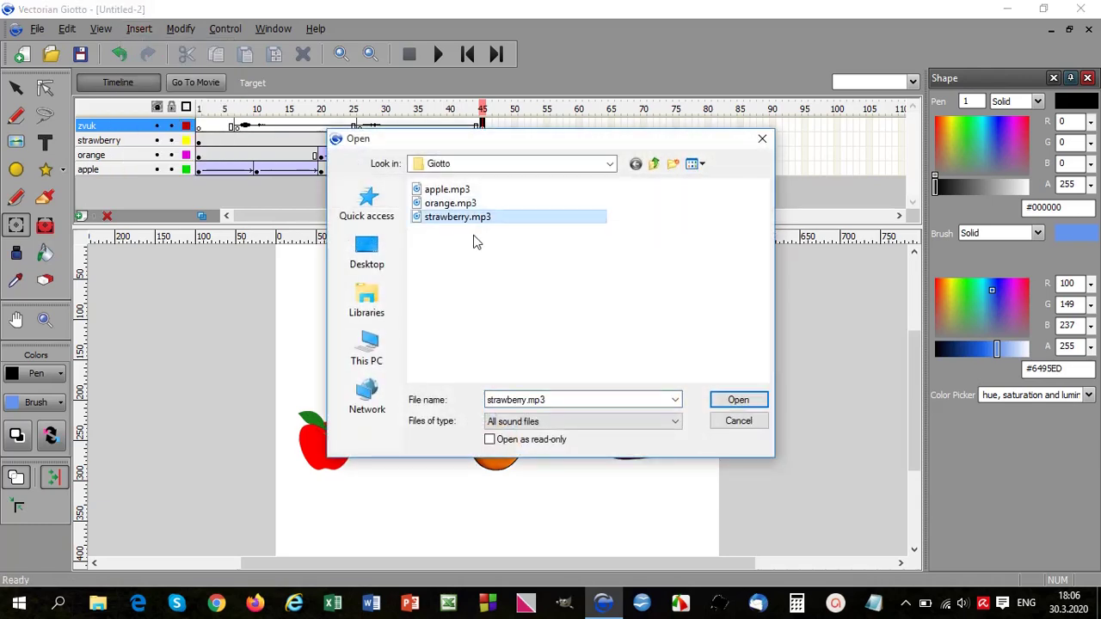
pyautogui.click(738, 405)
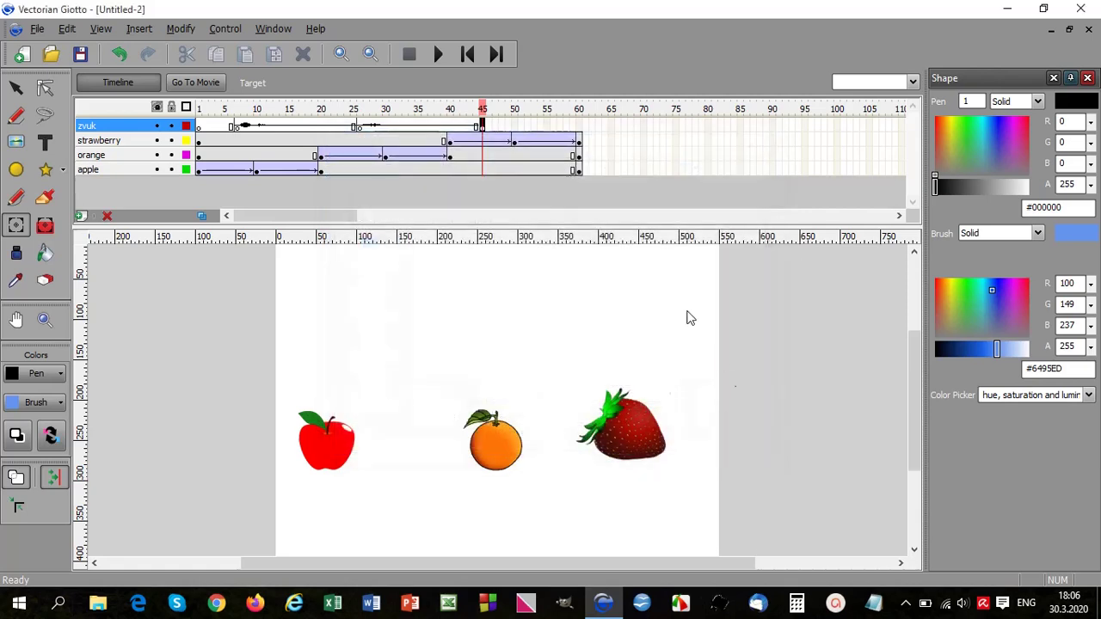
pyautogui.rightClick(581, 128)
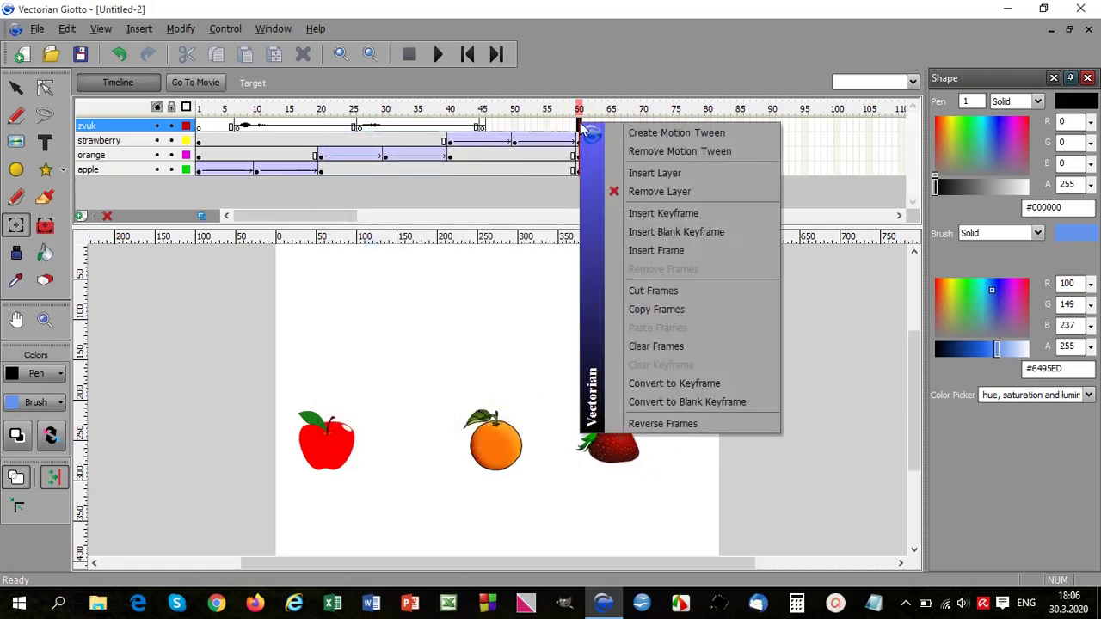
pyautogui.click(694, 212)
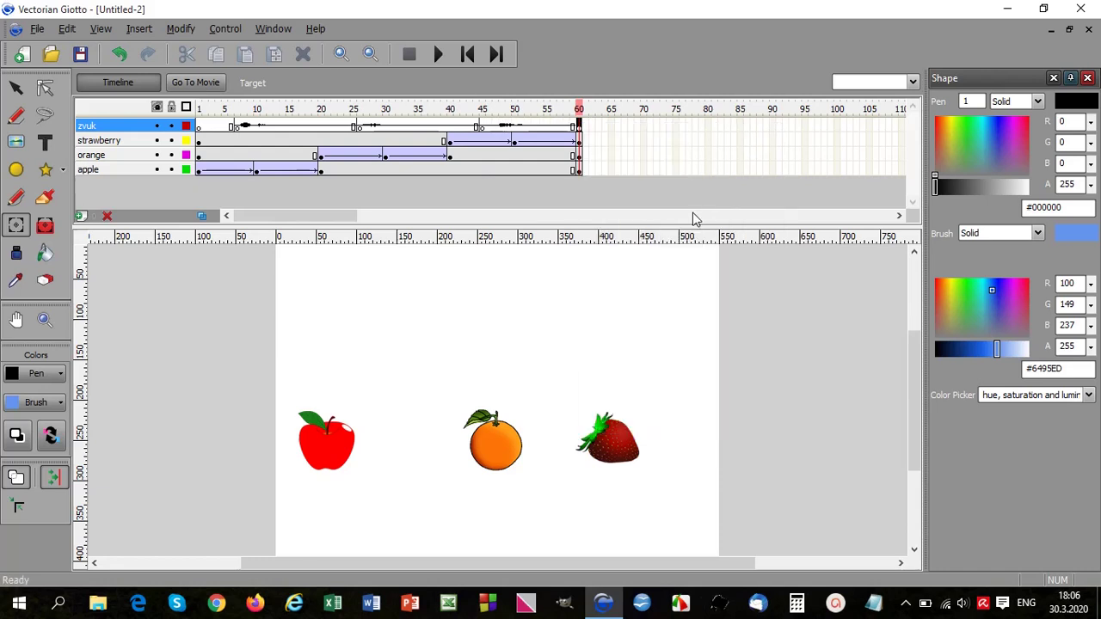
# - Play the movie from frame 1 to check the fruit sounds against the animations
pyautogui.click(468, 56)
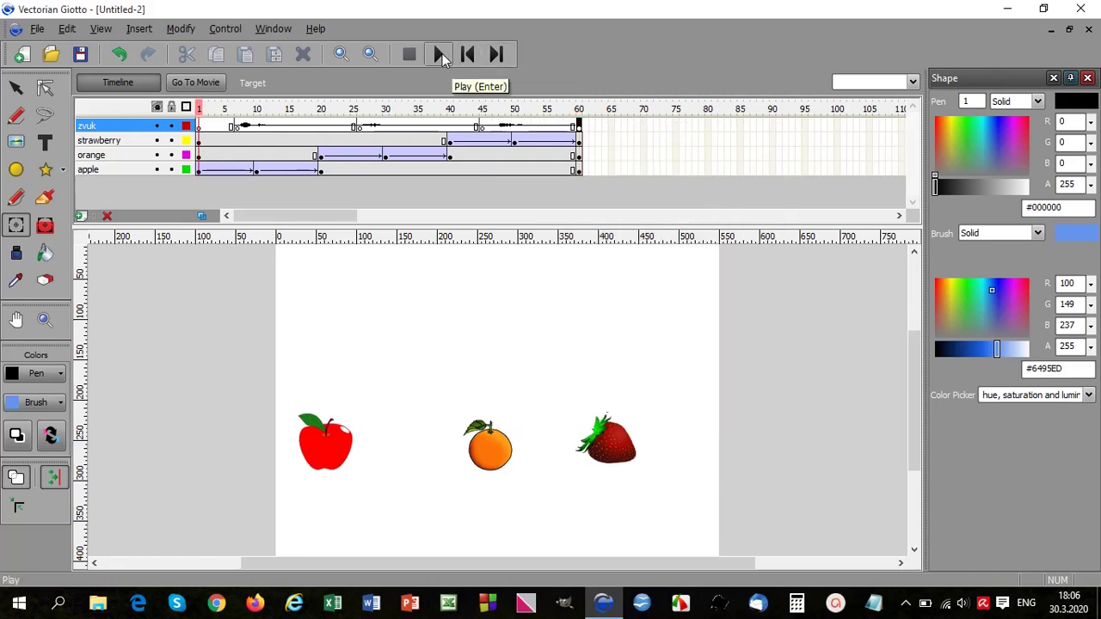
pyautogui.click(440, 55)
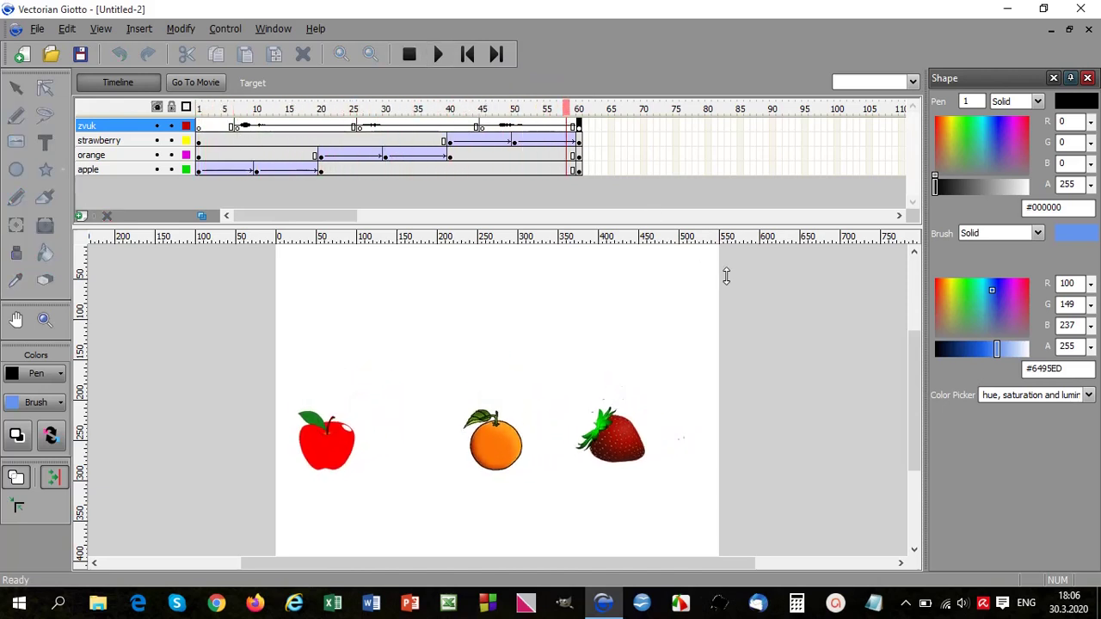
# - Save the movie to the Desktop as a Vectorian Giotto document named zvuk
pyautogui.click(37, 28)
pyautogui.click(98, 177)
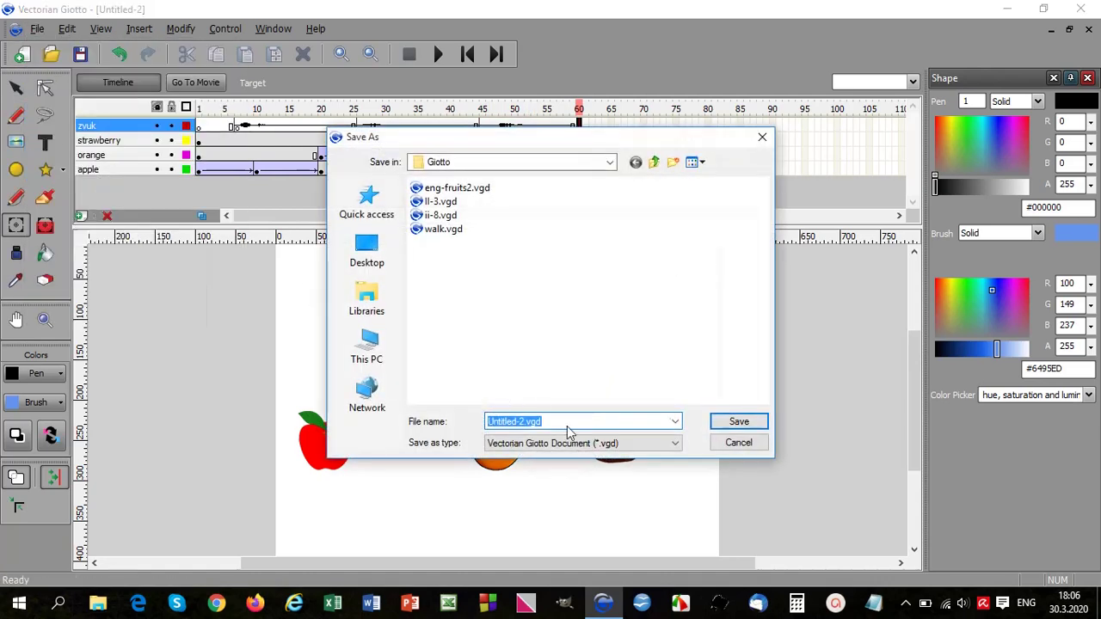
pyautogui.write('zvuk')
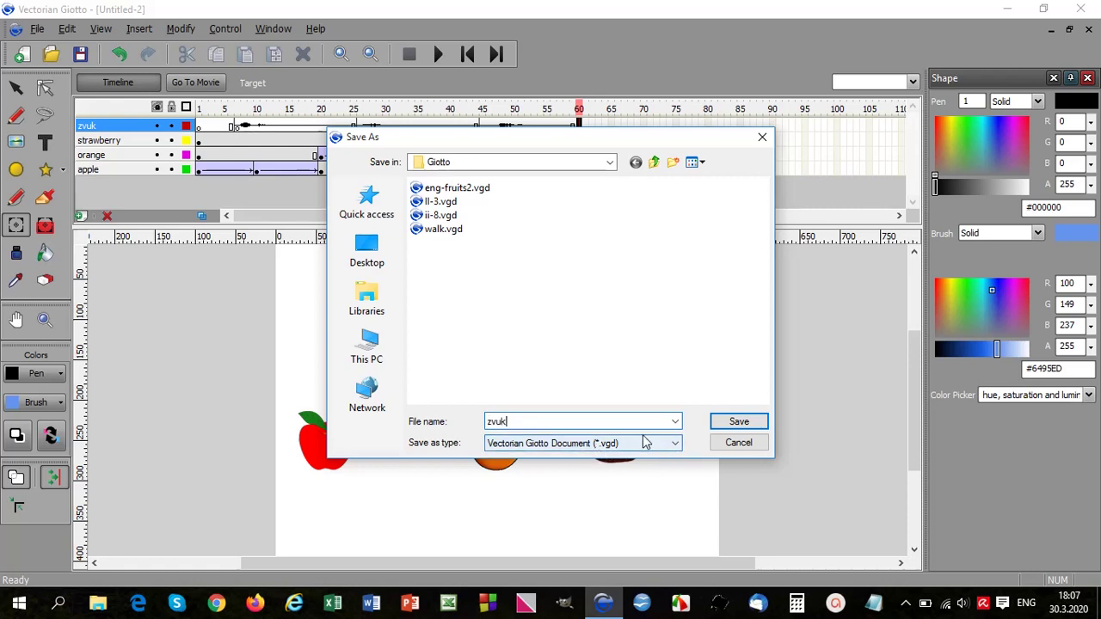
pyautogui.click(379, 260)
pyautogui.click(739, 421)
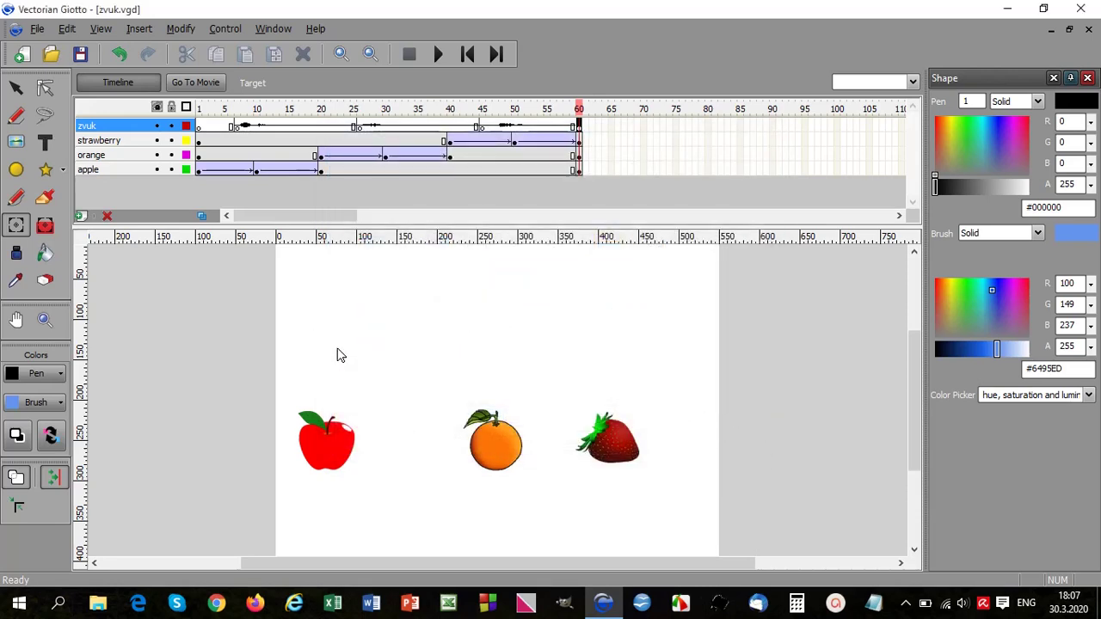
# - Export the movie to the Desktop as a Flash movie named zvuk.swf, without compression
pyautogui.click(37, 28)
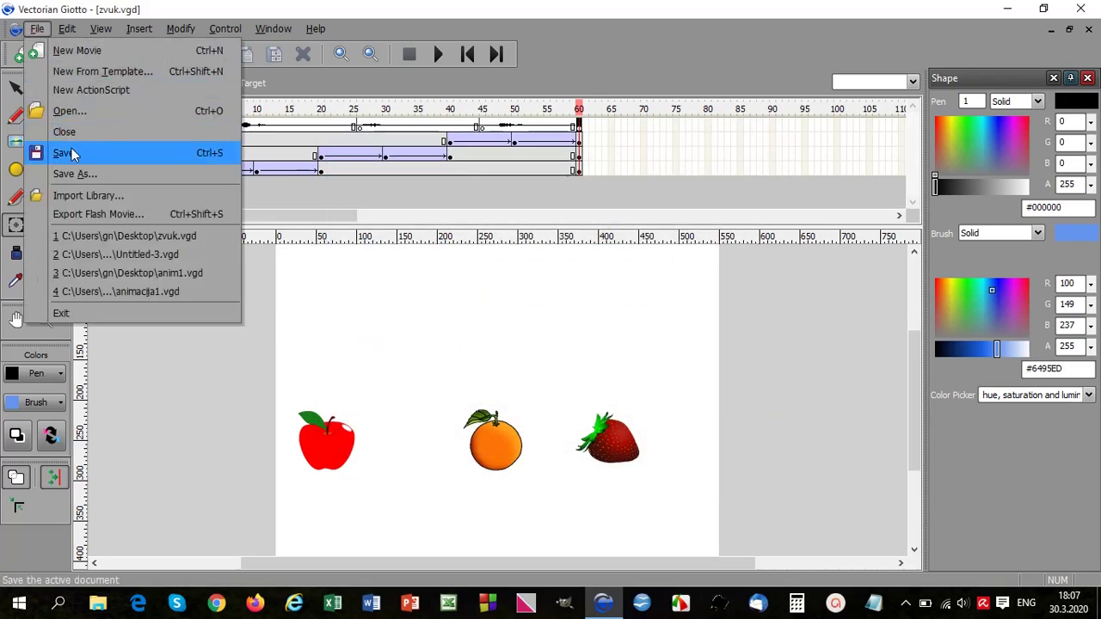
pyautogui.click(85, 215)
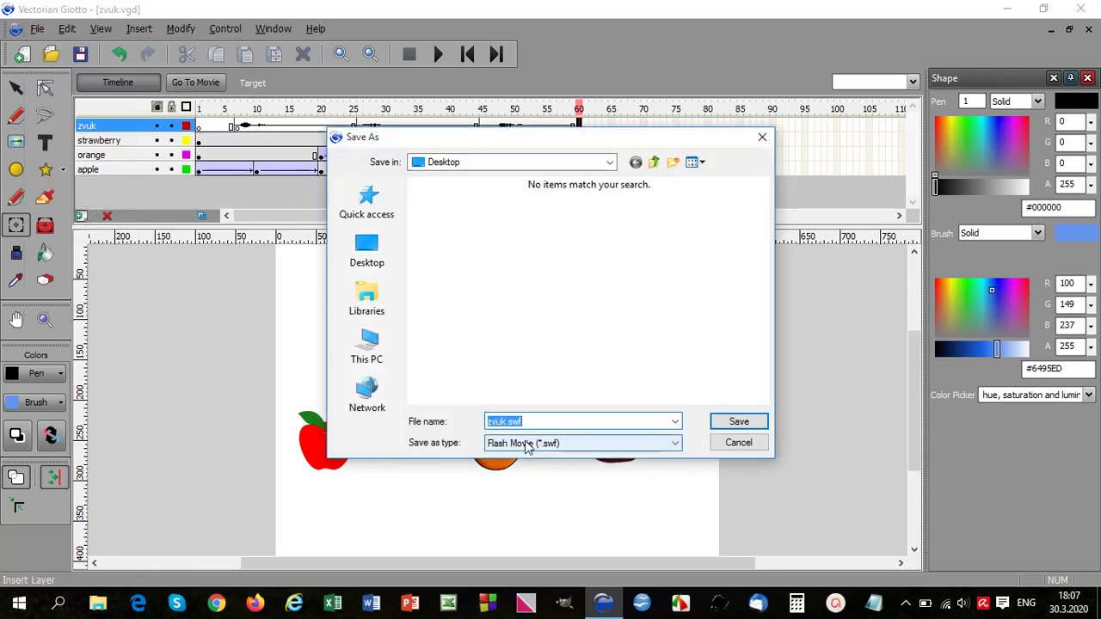
pyautogui.click(736, 424)
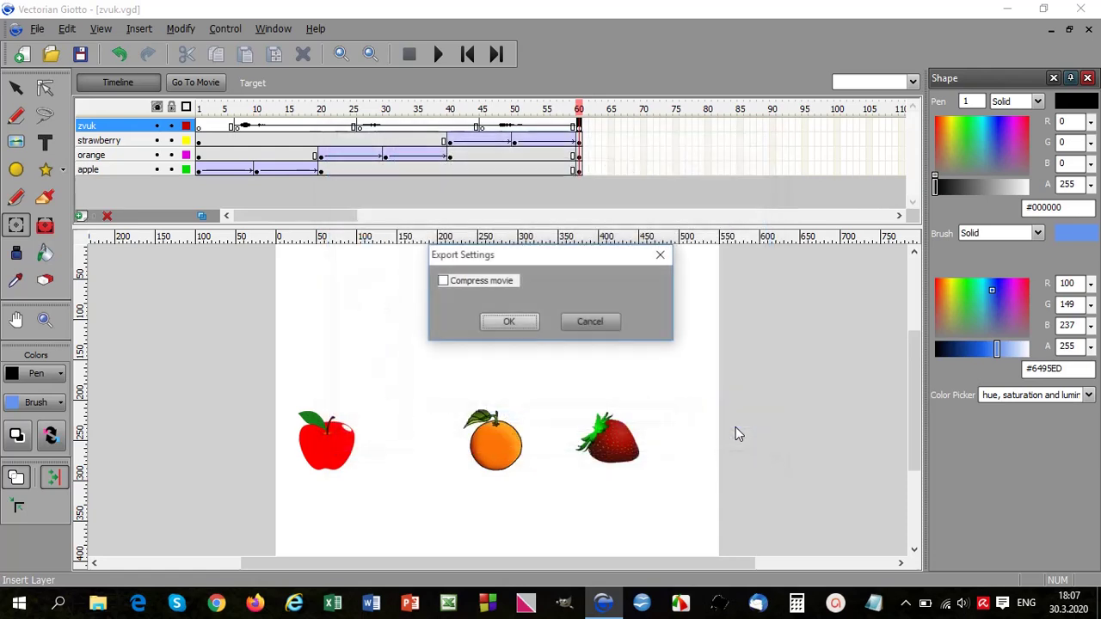
pyautogui.click(509, 322)
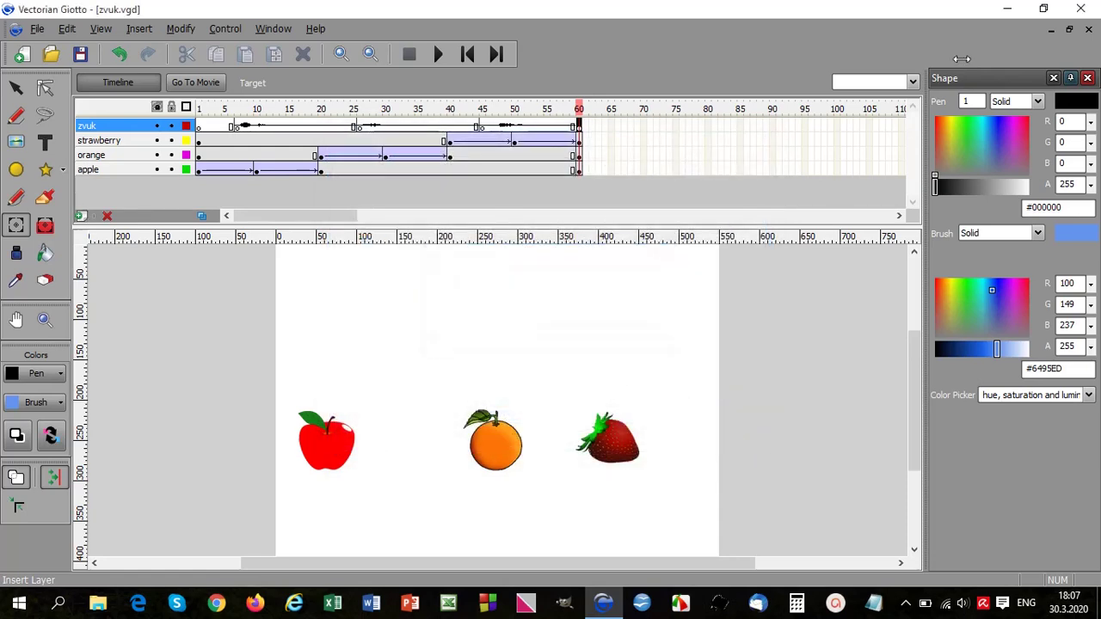
# - Play zvuk.swf from the Desktop in the browser with the speaker volume at 46, close it and return to Vectorian Giotto
pyautogui.click(1007, 9)
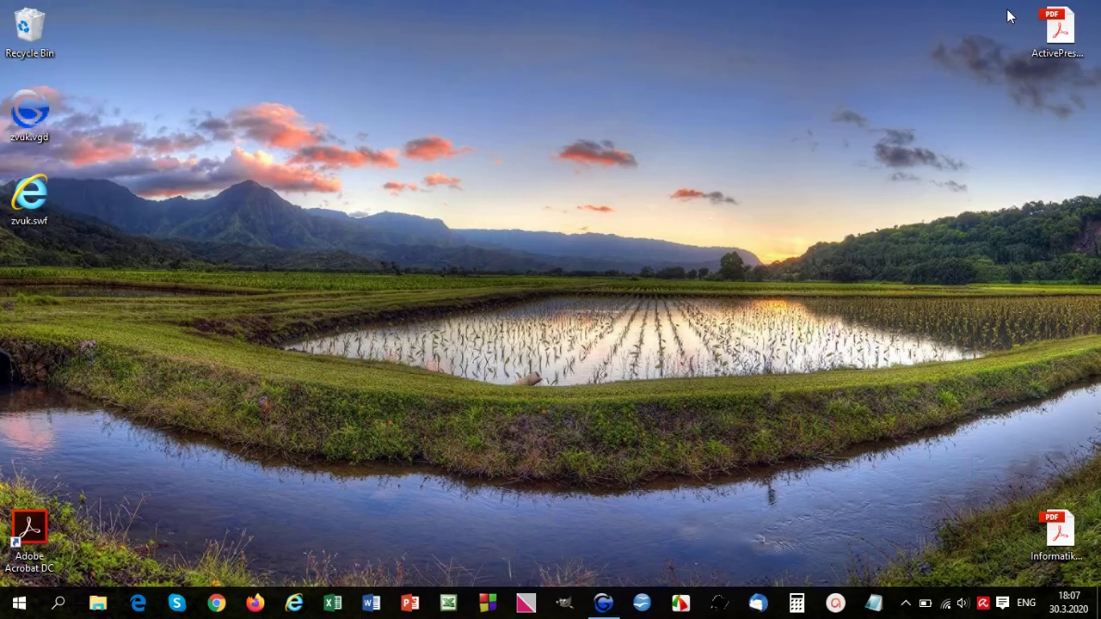
pyautogui.doubleClick(26, 206)
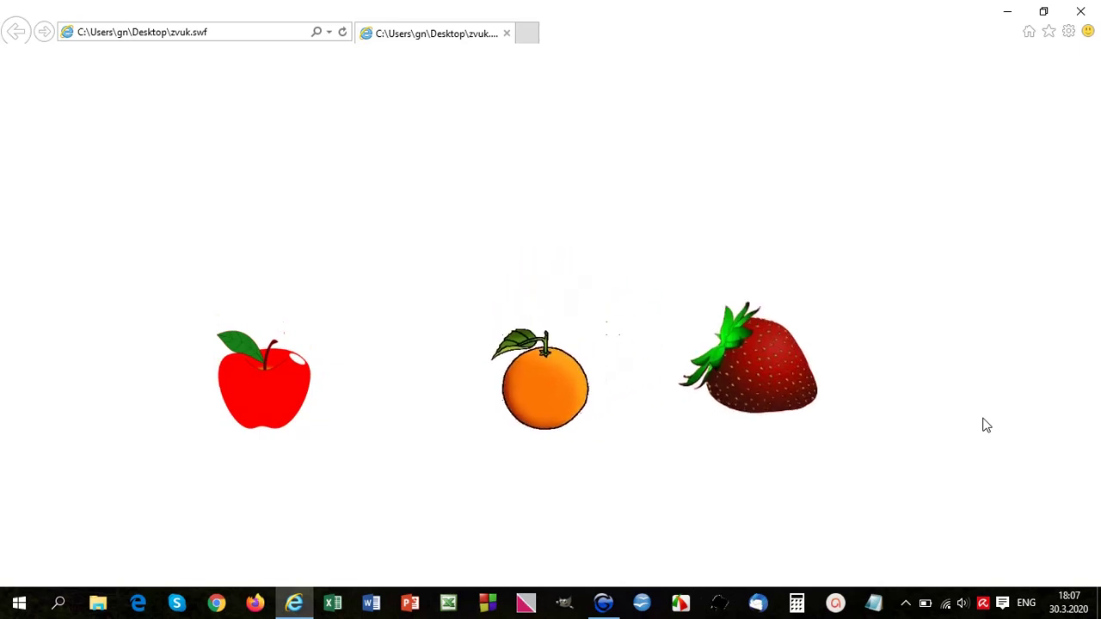
pyautogui.click(961, 602)
pyautogui.moveTo(921, 566); pyautogui.dragTo(950, 563)
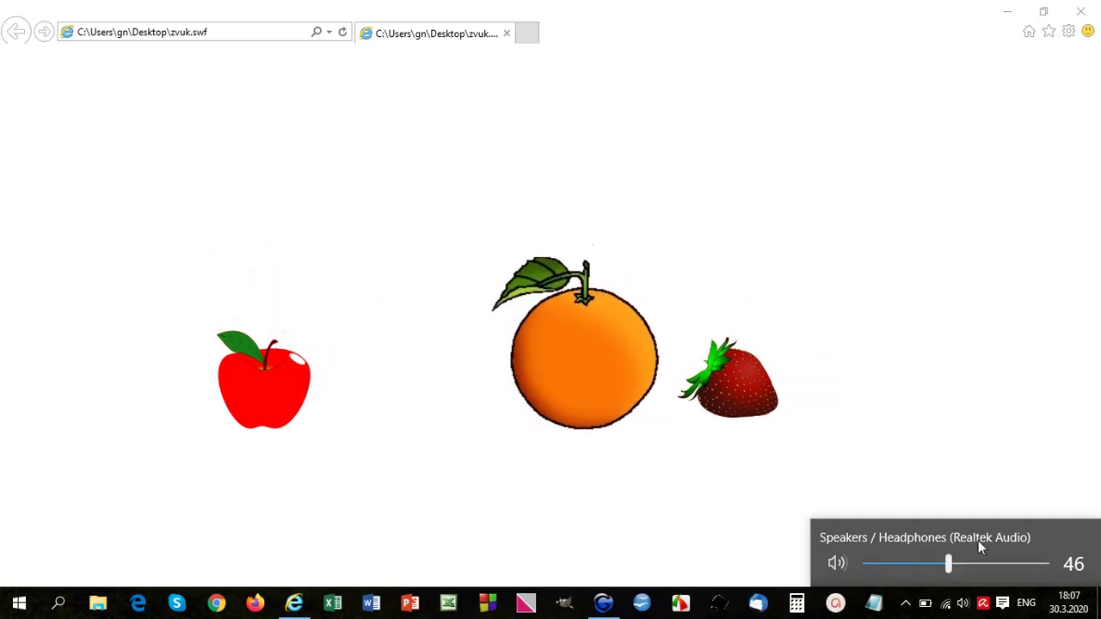
pyautogui.click(1081, 10)
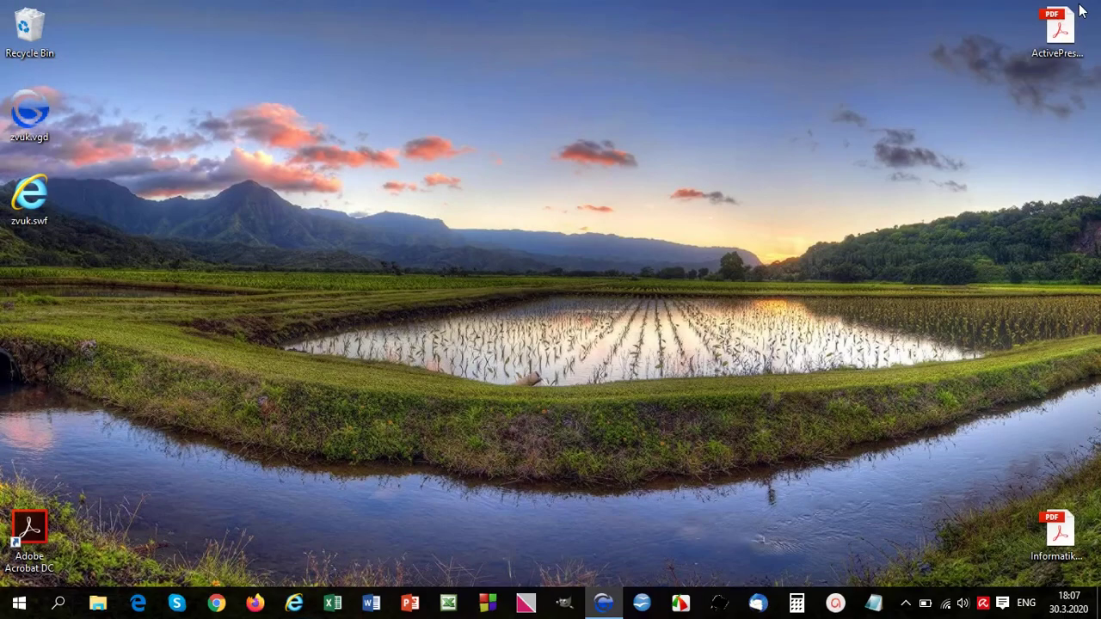
pyautogui.click(604, 605)
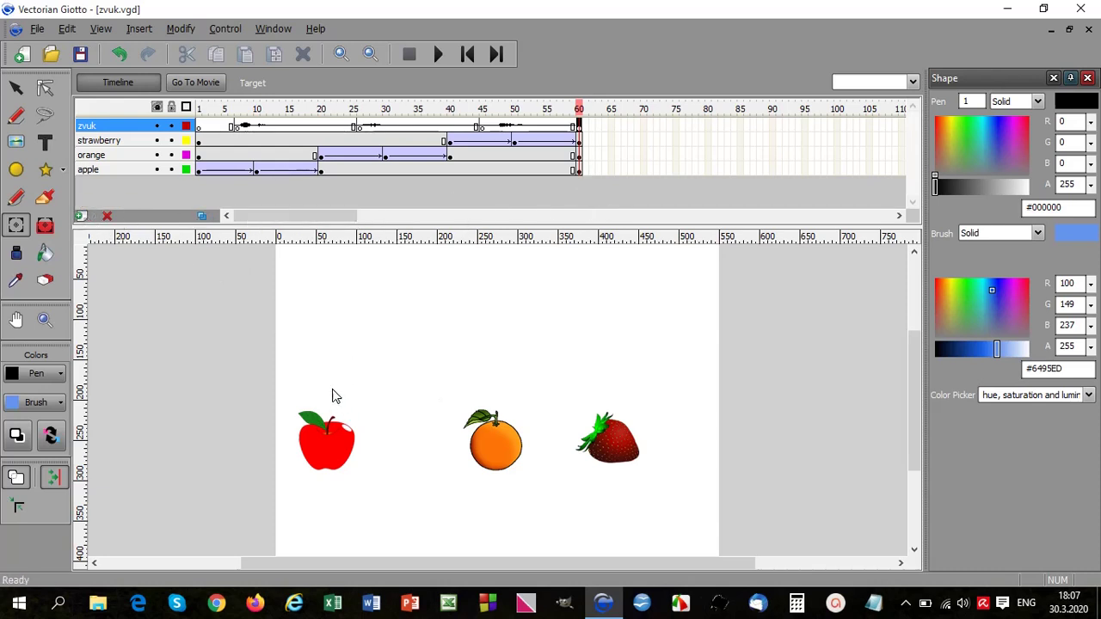
# - Add a new layer above zvuk and name it text
pyautogui.click(79, 217)
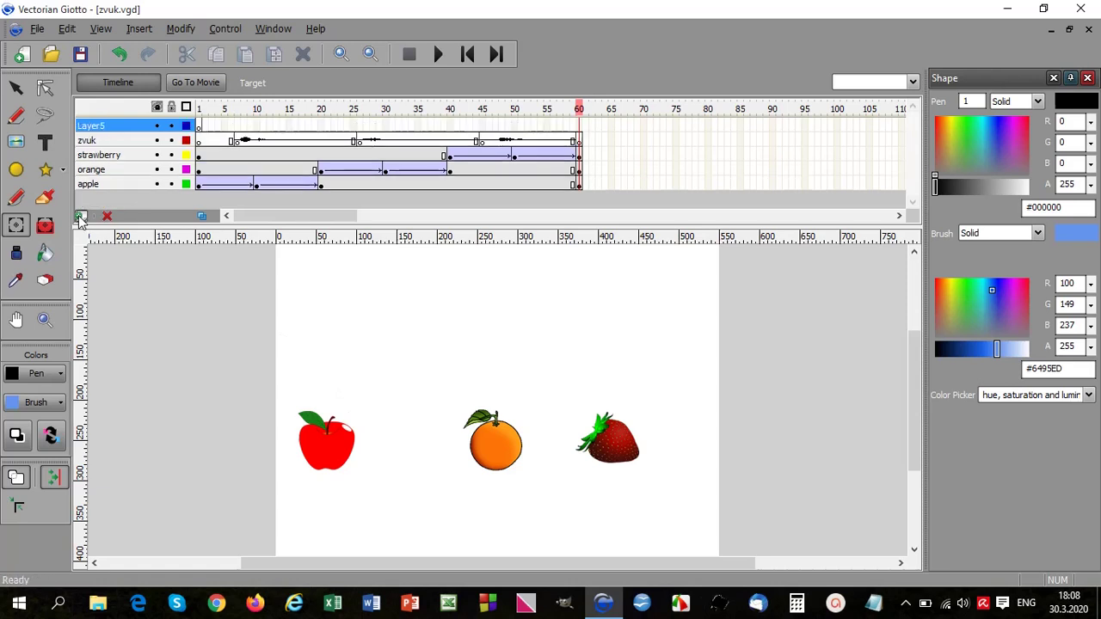
pyautogui.doubleClick(116, 126)
pyautogui.moveTo(116, 126); pyautogui.dragTo(67, 128)
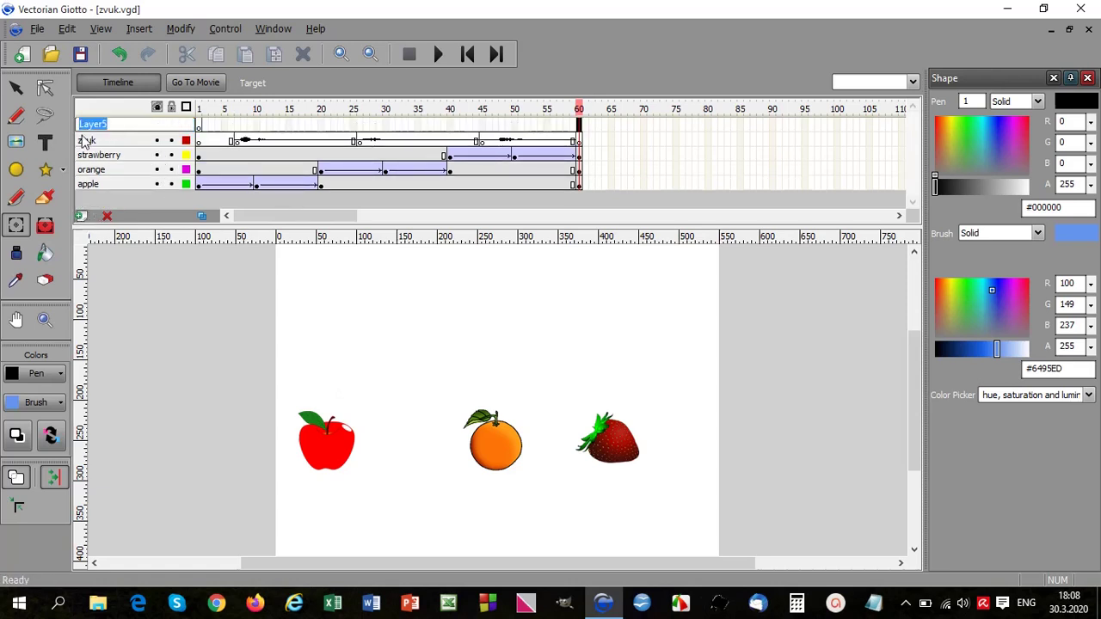
pyautogui.write('text')
pyautogui.press('Return')
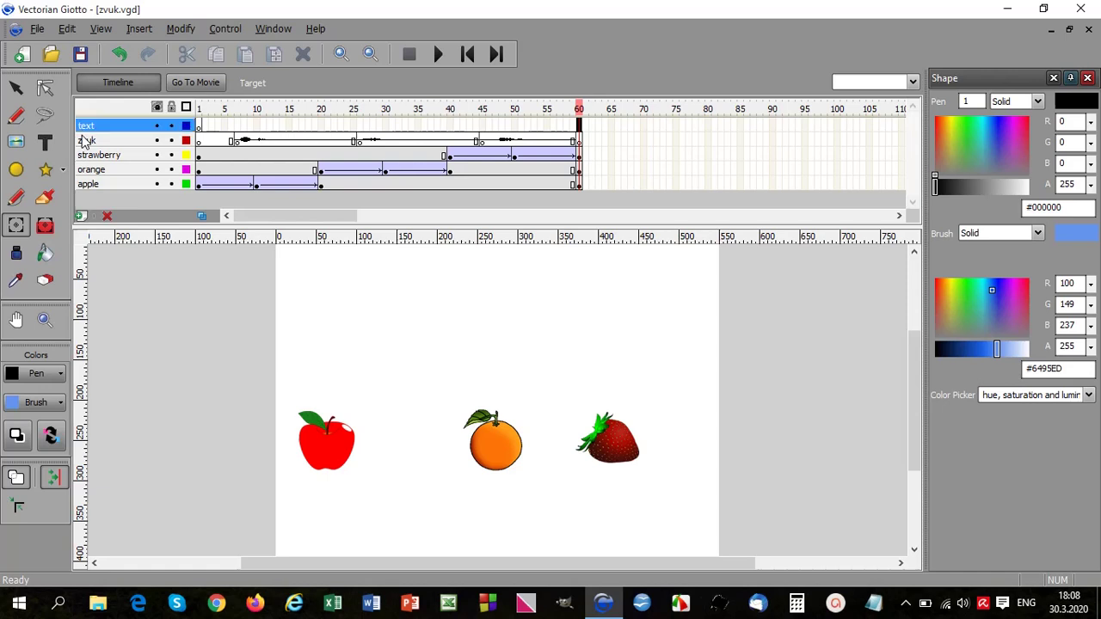
# - At frame 1 of the text layer, create a text box about 98 wide above the apple reading APPLE, and select the word
pyautogui.click(199, 125)
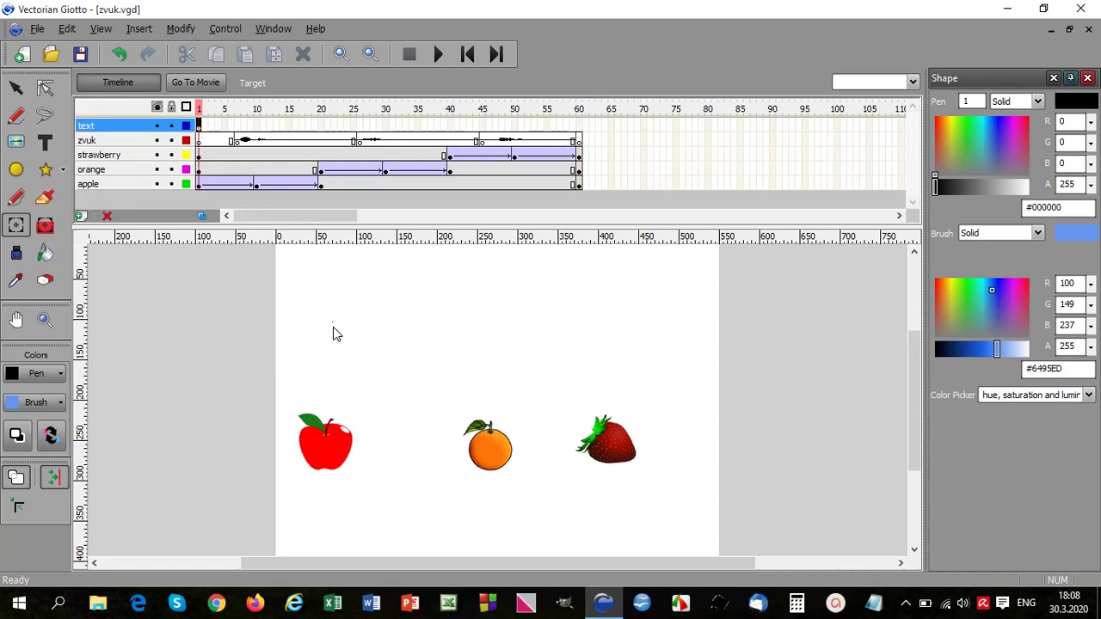
pyautogui.click(45, 142)
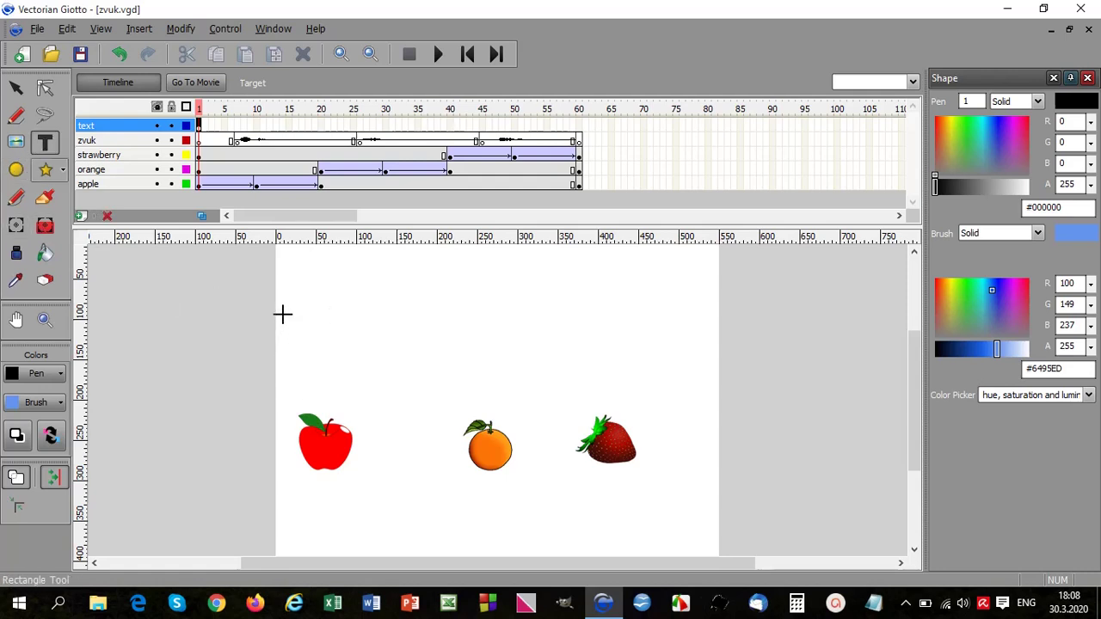
pyautogui.moveTo(283, 314); pyautogui.dragTo(362, 348)
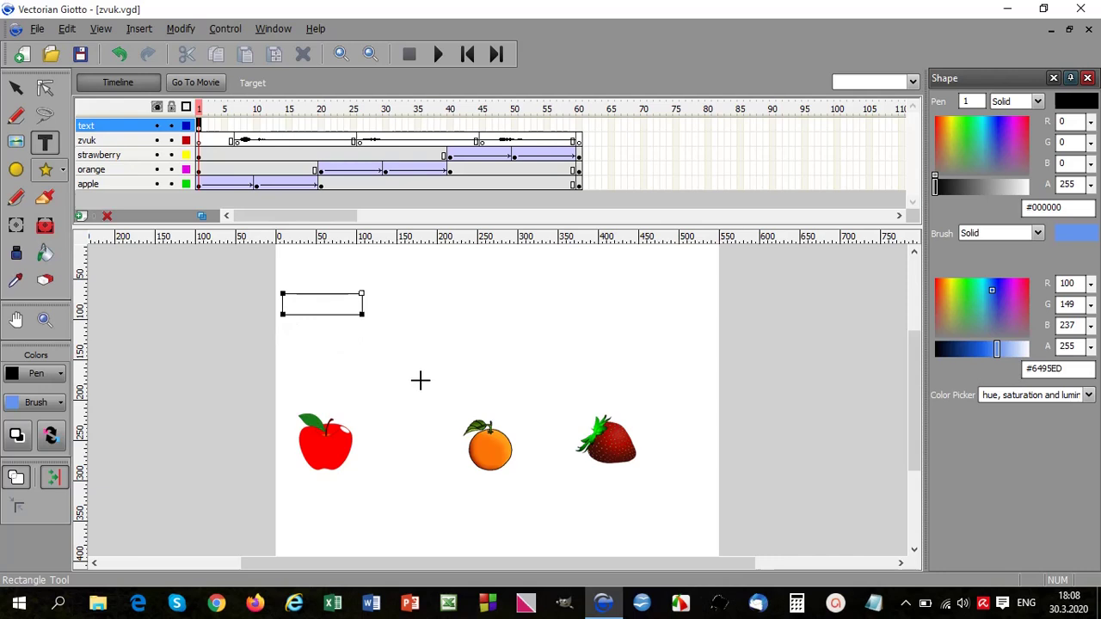
pyautogui.write('APPLE')
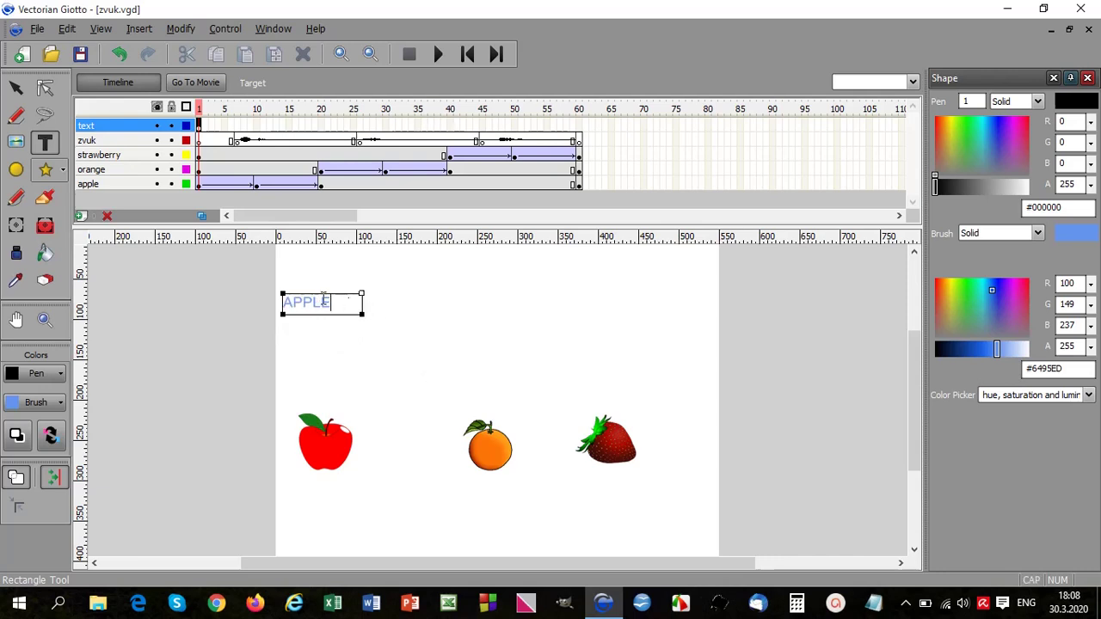
pyautogui.moveTo(323, 297); pyautogui.dragTo(275, 298)
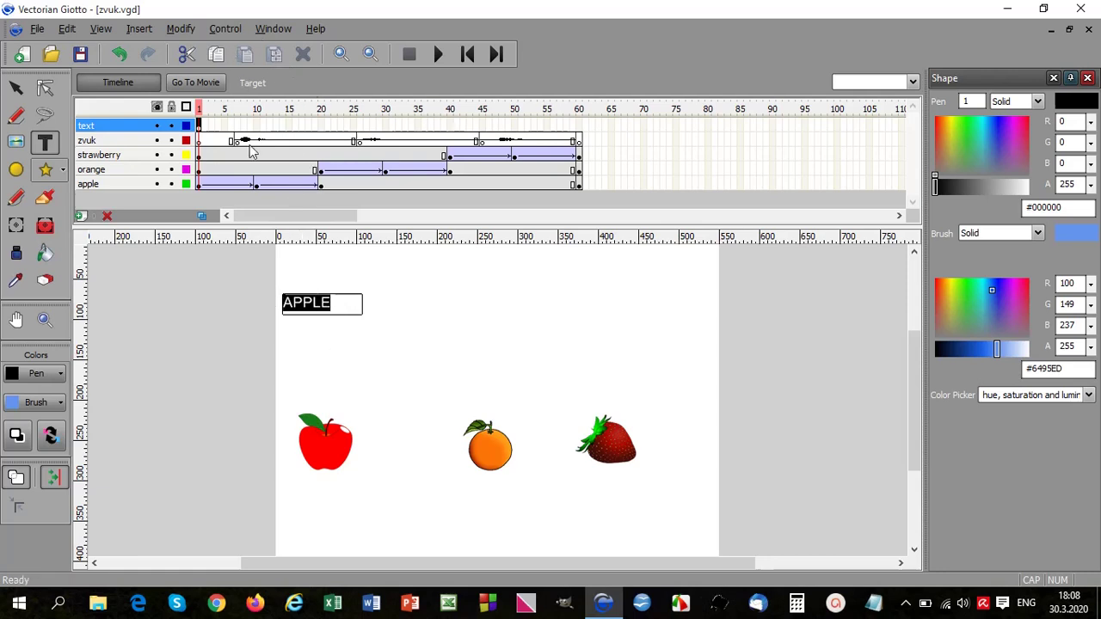
pyautogui.click(272, 28)
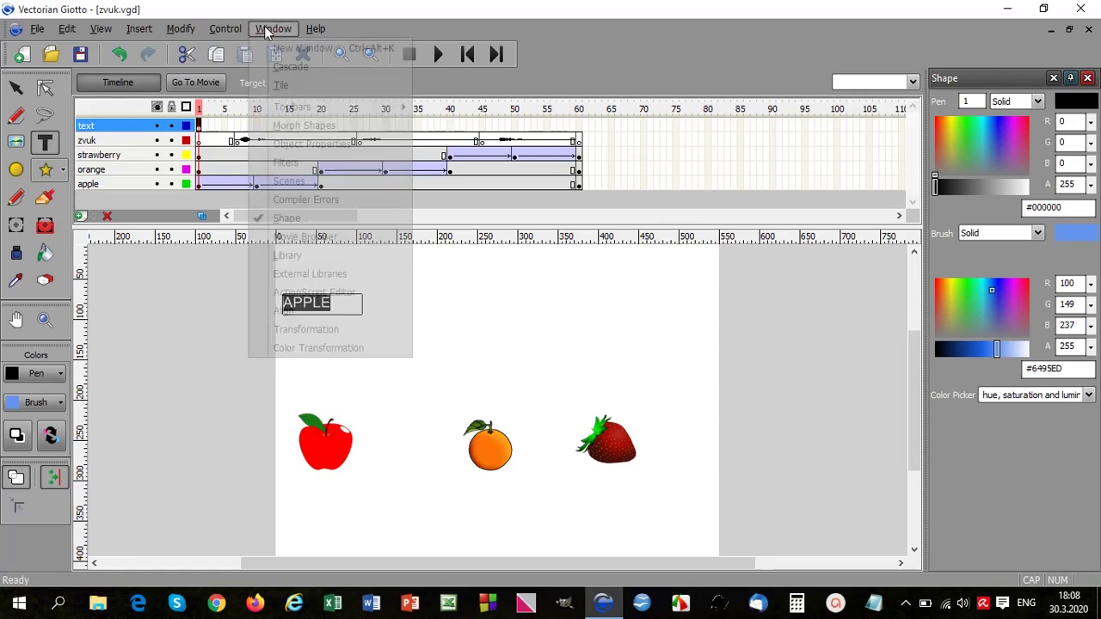
pyautogui.click(302, 126)
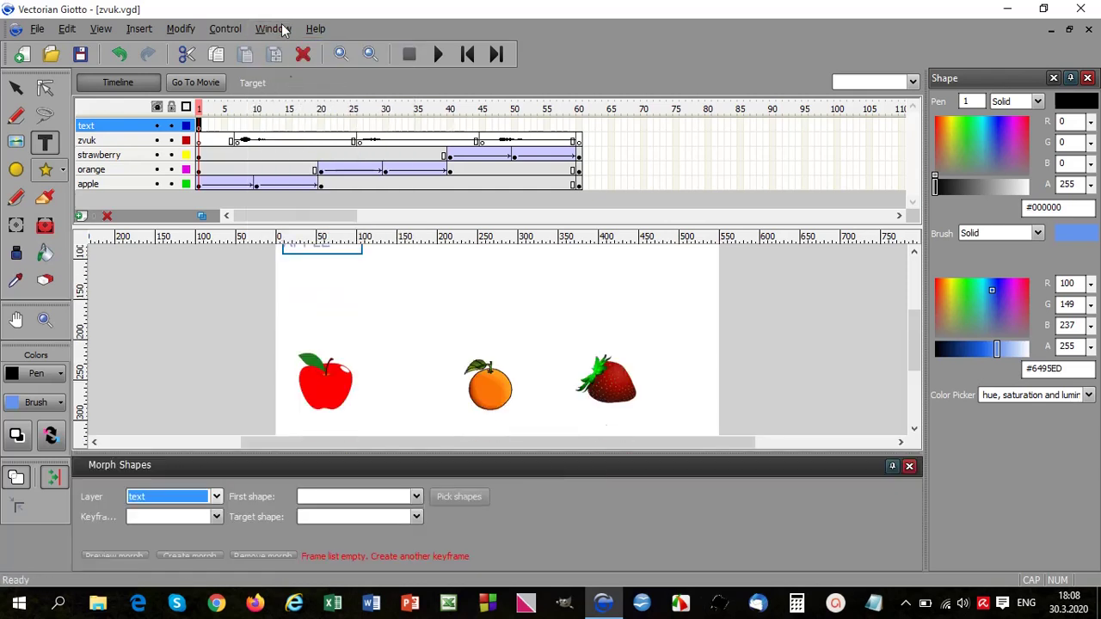
pyautogui.click(908, 466)
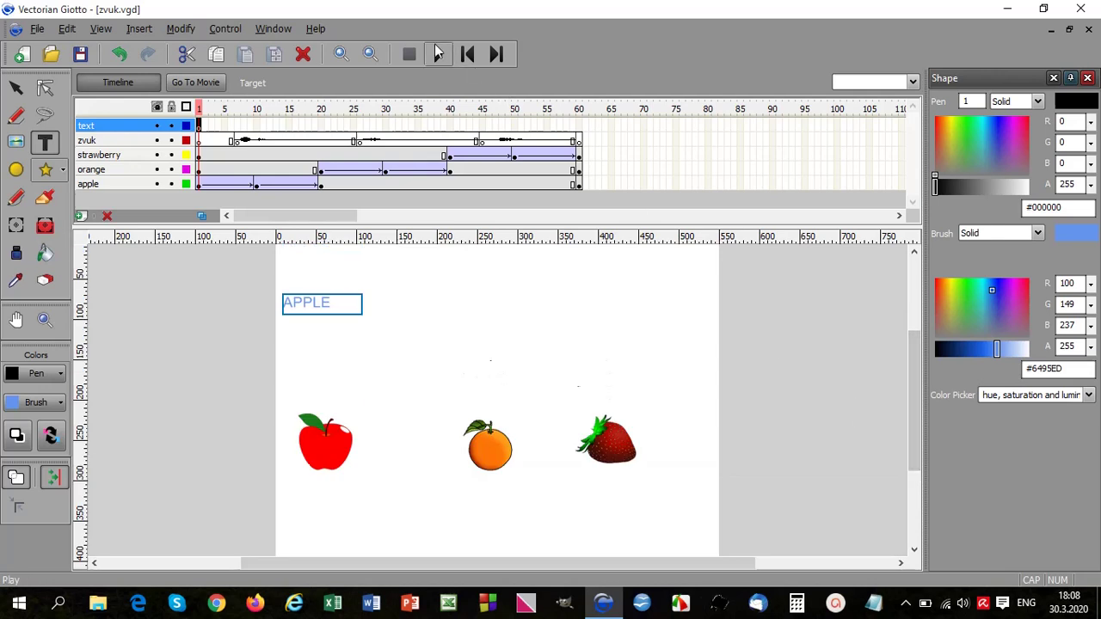
# - Show the object properties of the APPLE text and make it bold
pyautogui.click(272, 29)
pyautogui.click(318, 141)
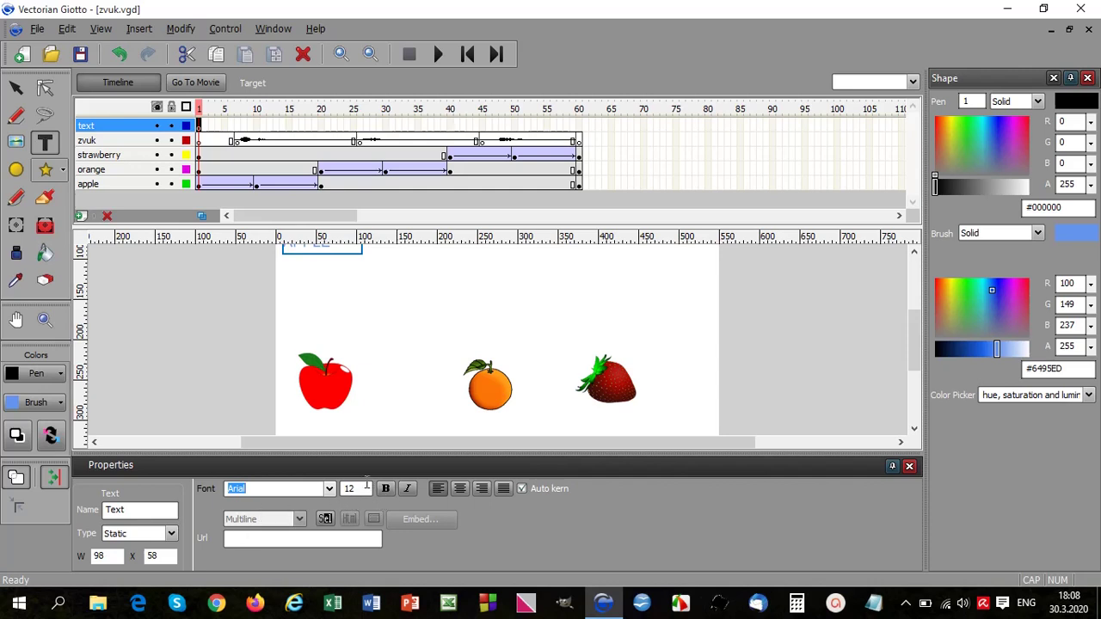
pyautogui.click(385, 490)
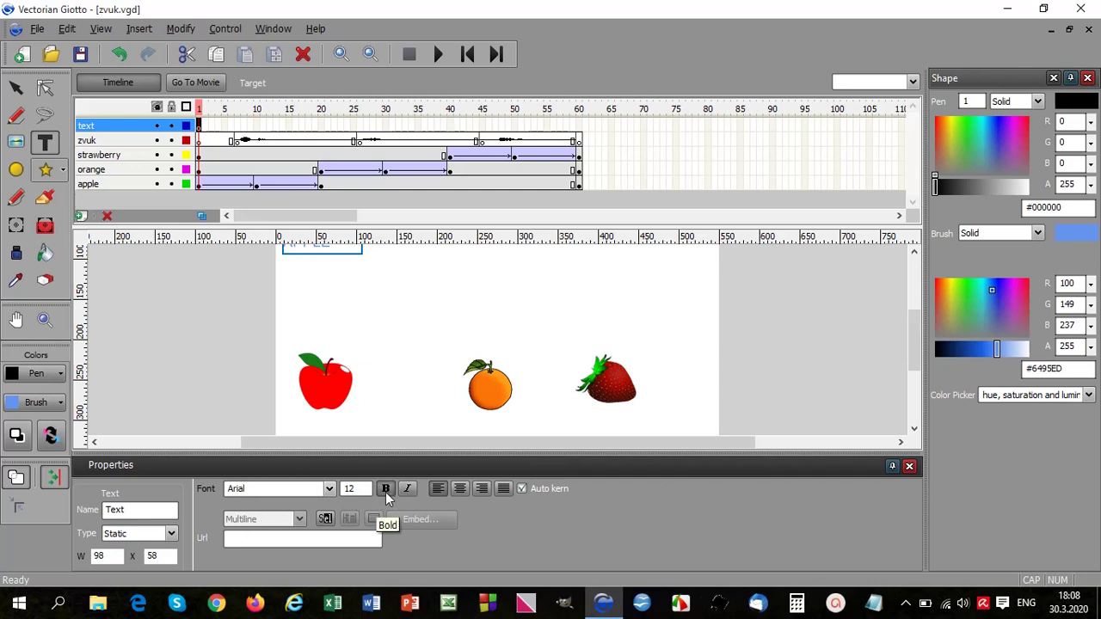
# - Colour the whole word APPLE dark red, #CC0000
pyautogui.moveTo(919, 352); pyautogui.dragTo(921, 341)
pyautogui.click(364, 277)
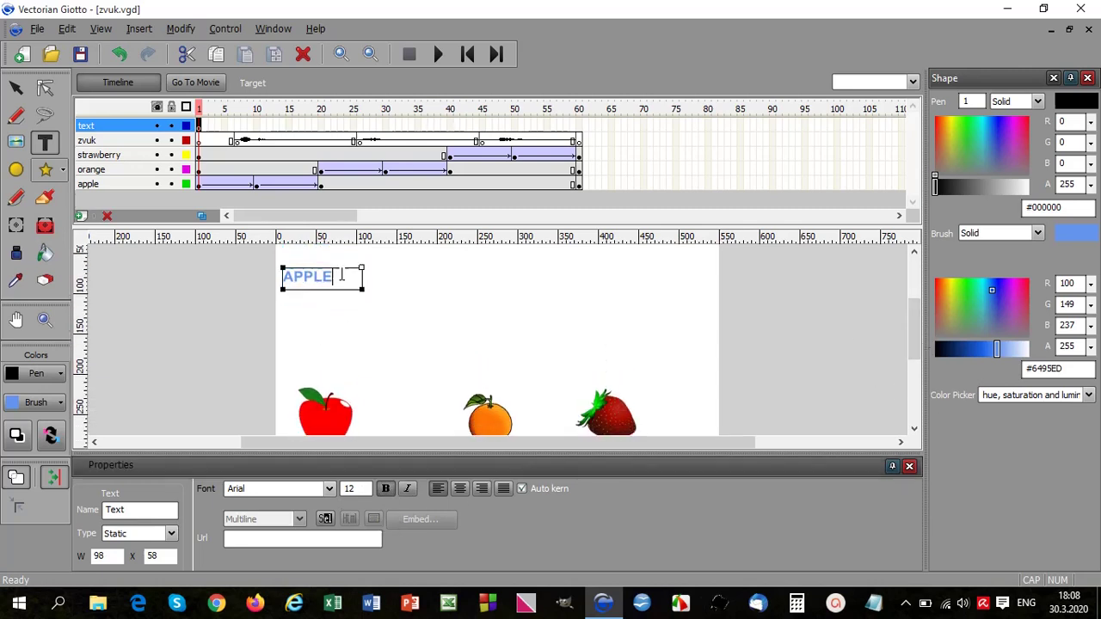
pyautogui.moveTo(364, 277); pyautogui.dragTo(246, 270)
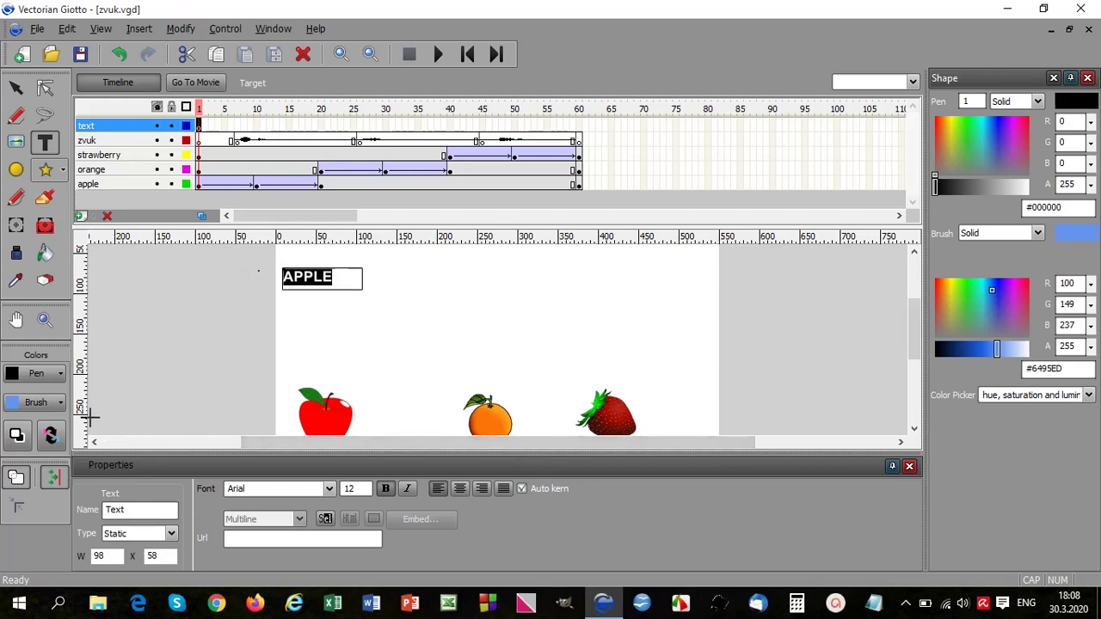
pyautogui.click(60, 403)
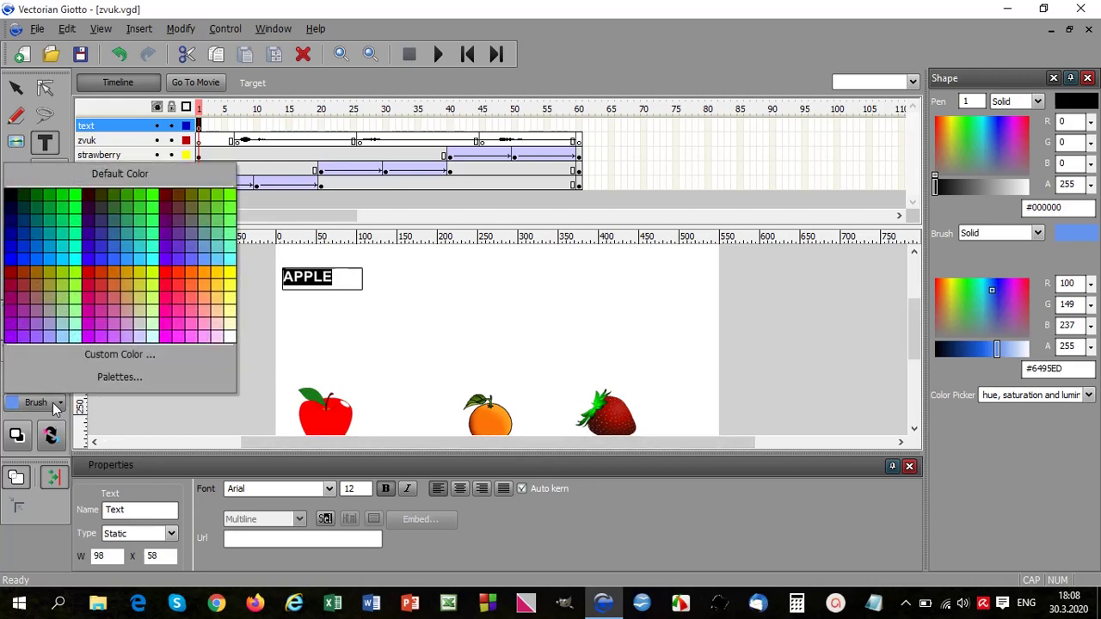
pyautogui.click(93, 282)
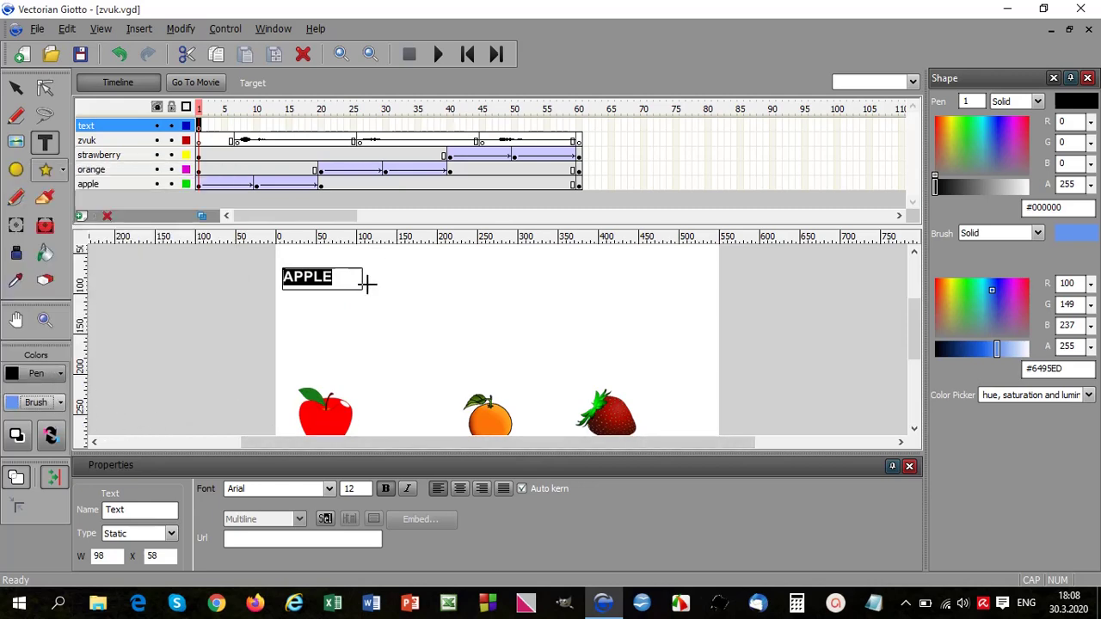
pyautogui.click(409, 281)
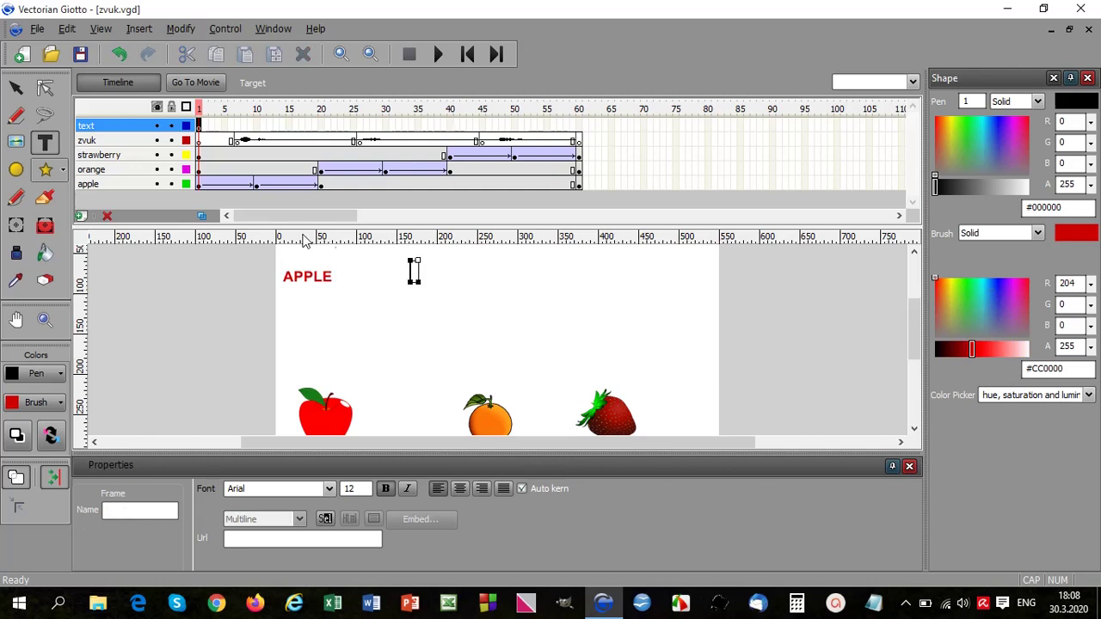
# - Add the Aircraft landing effect with a duration of 20 to the APPLE text and close its properties
pyautogui.click(307, 279)
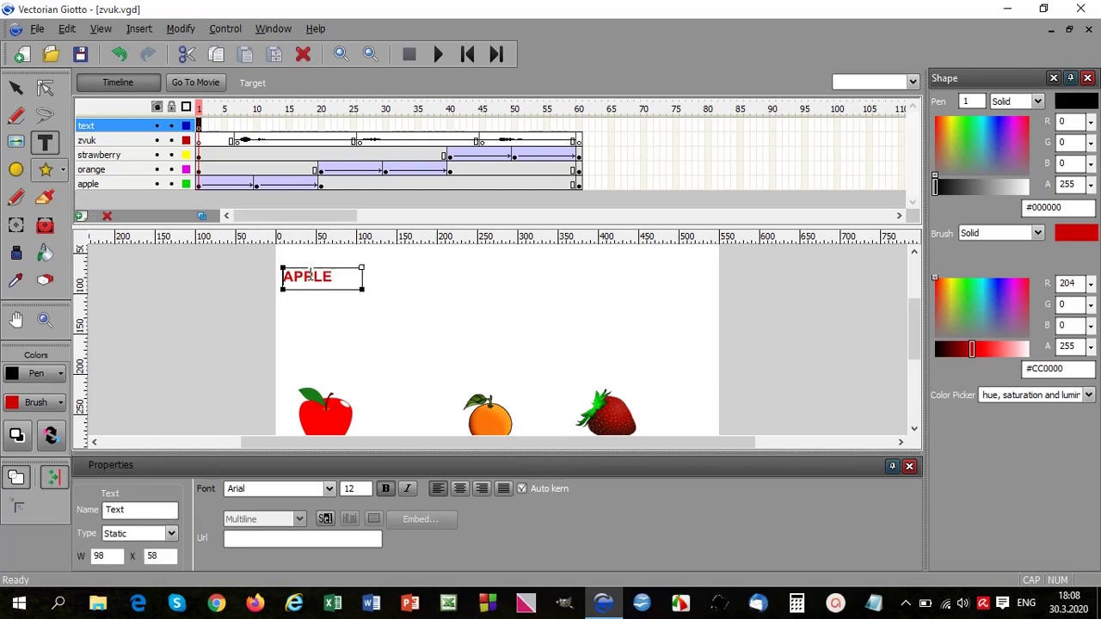
pyautogui.rightClick(321, 280)
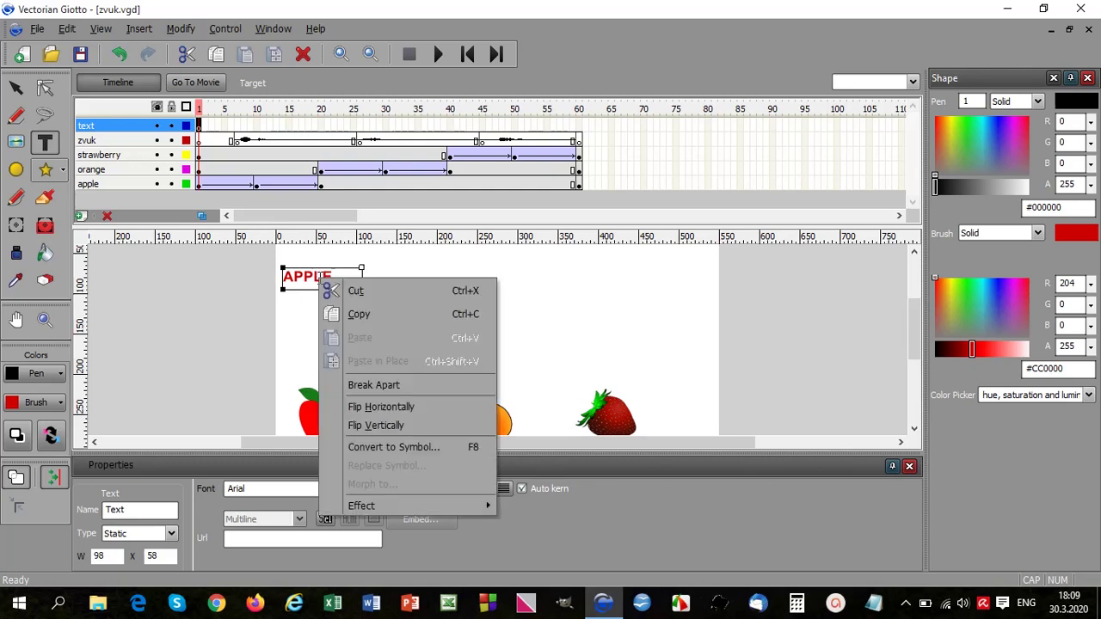
pyautogui.moveTo(370, 508)
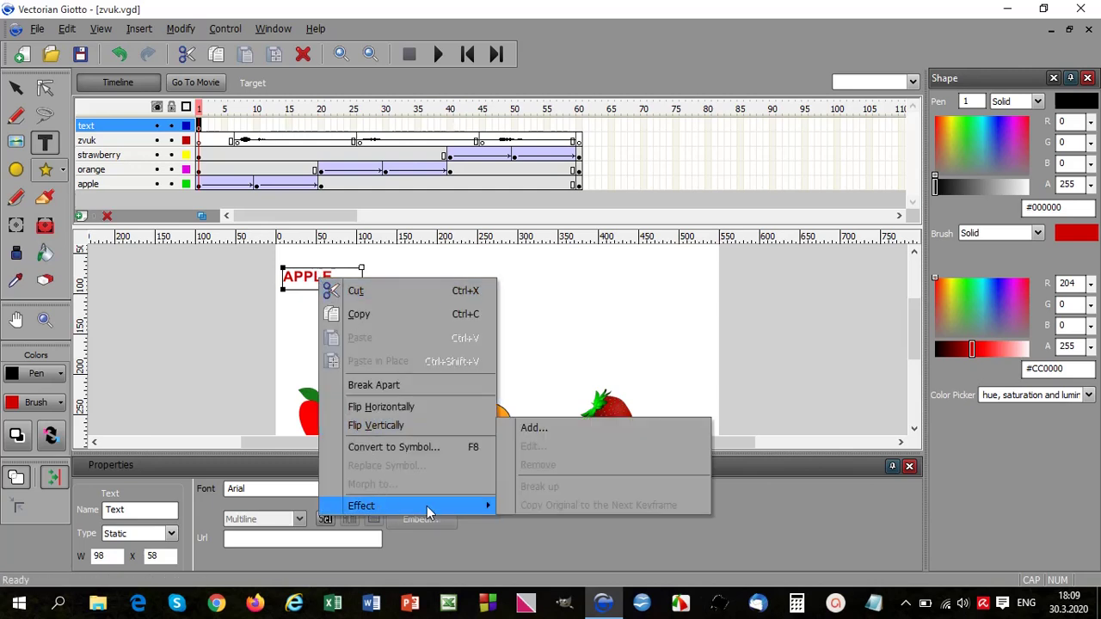
pyautogui.click(531, 427)
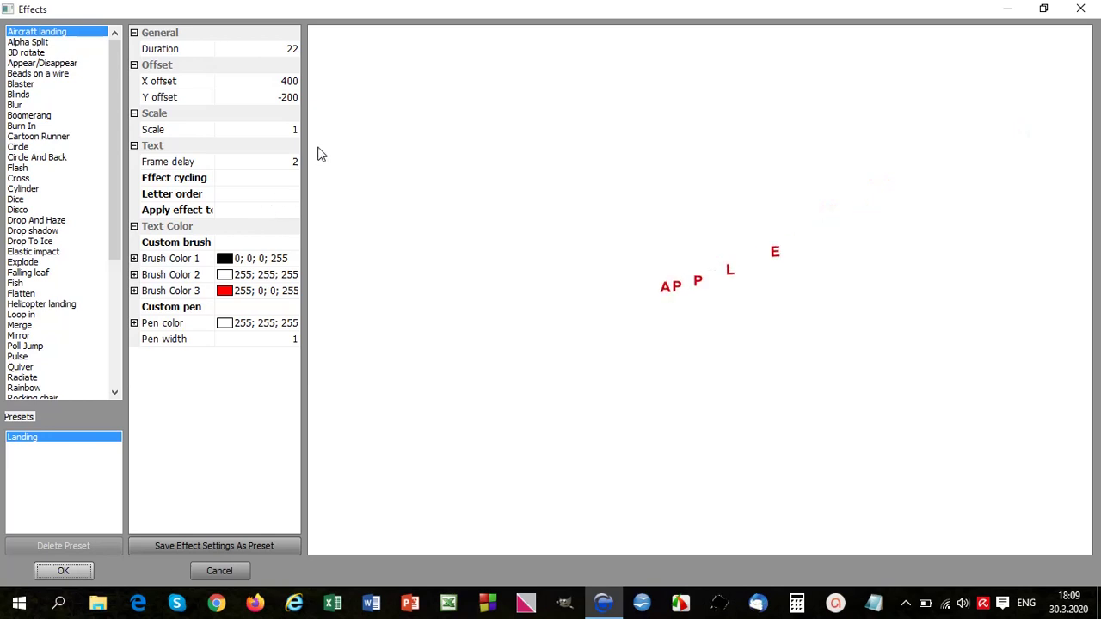
pyautogui.click(294, 50)
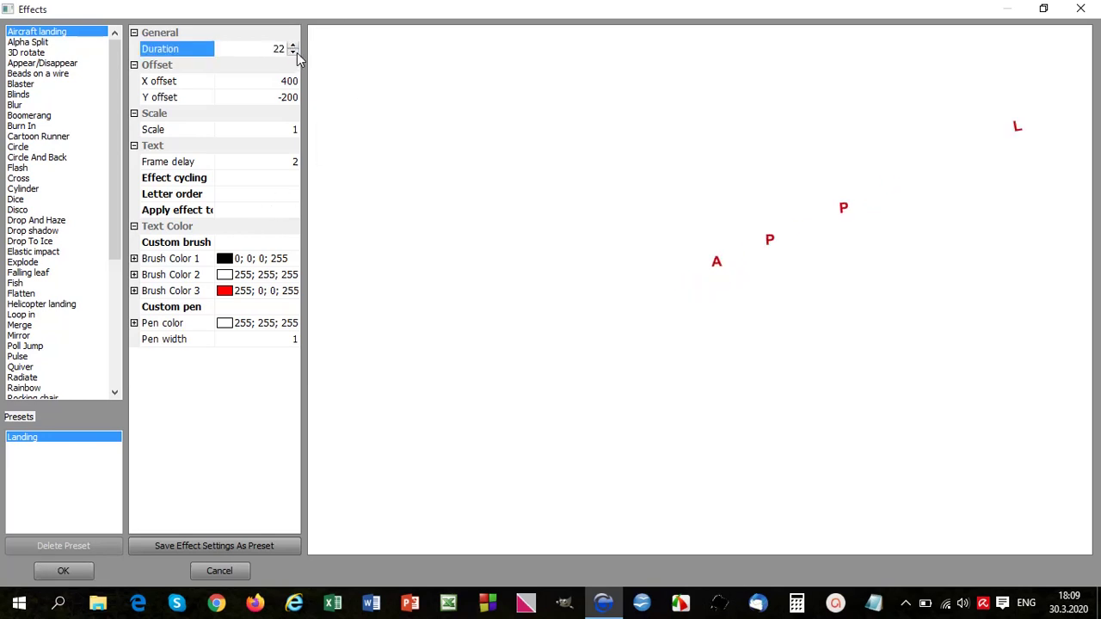
pyautogui.click(295, 53)
pyautogui.click(295, 53)
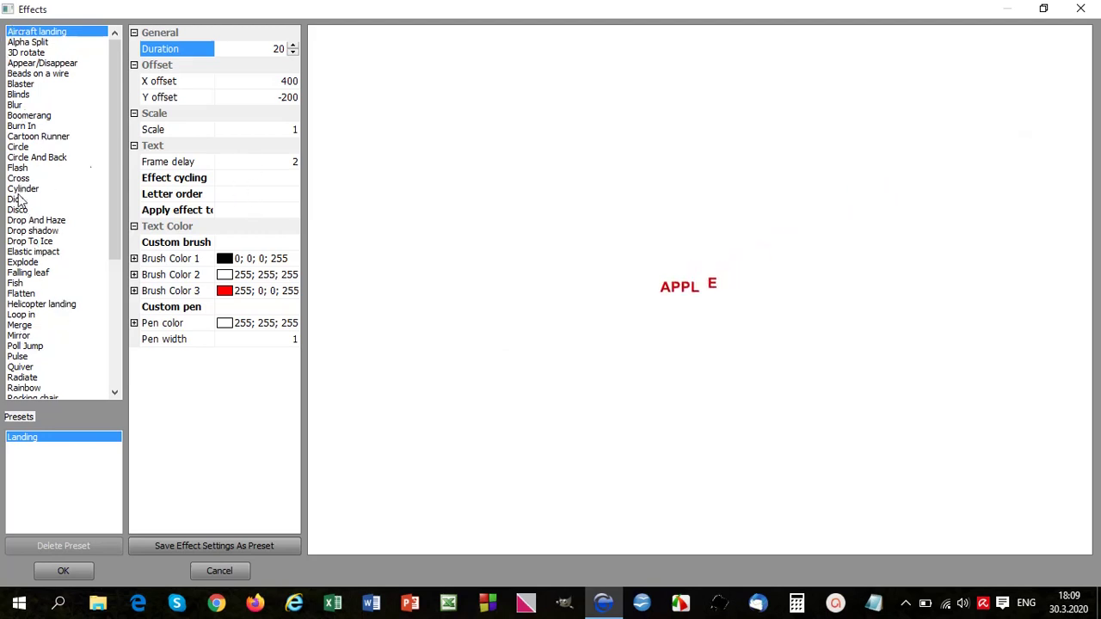
pyautogui.click(86, 579)
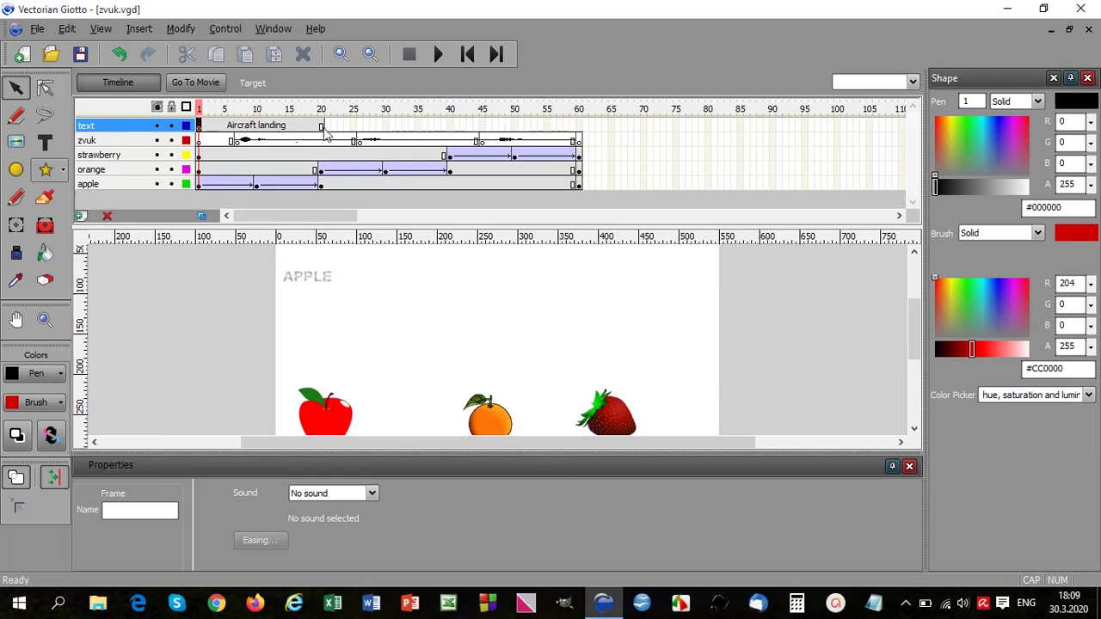
pyautogui.click(909, 466)
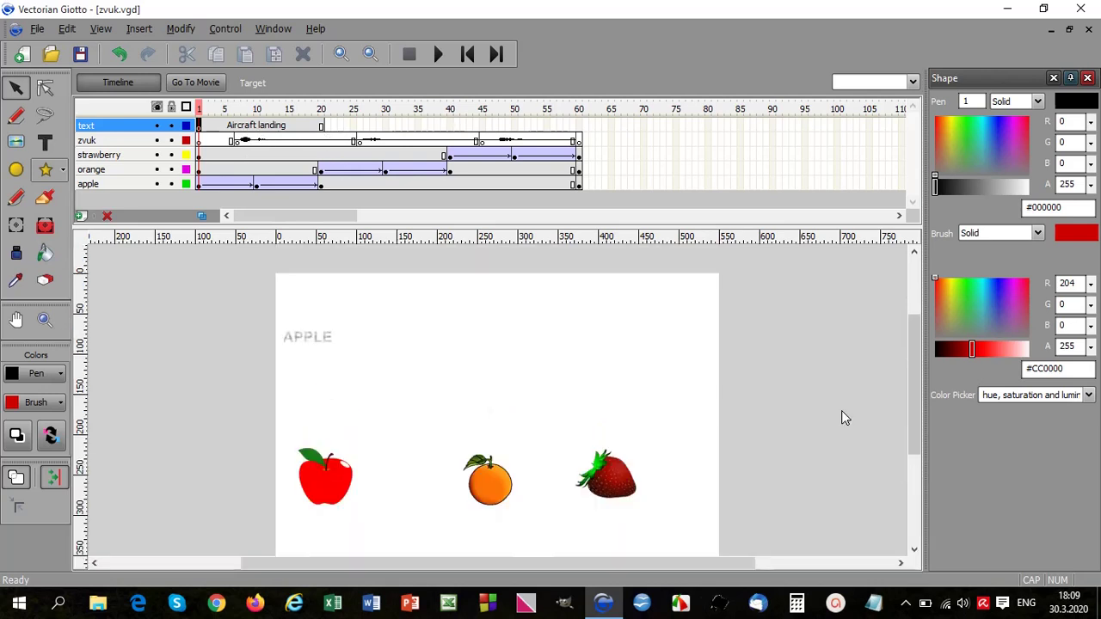
# - Play the animation with the new APPLE text effect once, and save the movie
pyautogui.click(442, 55)
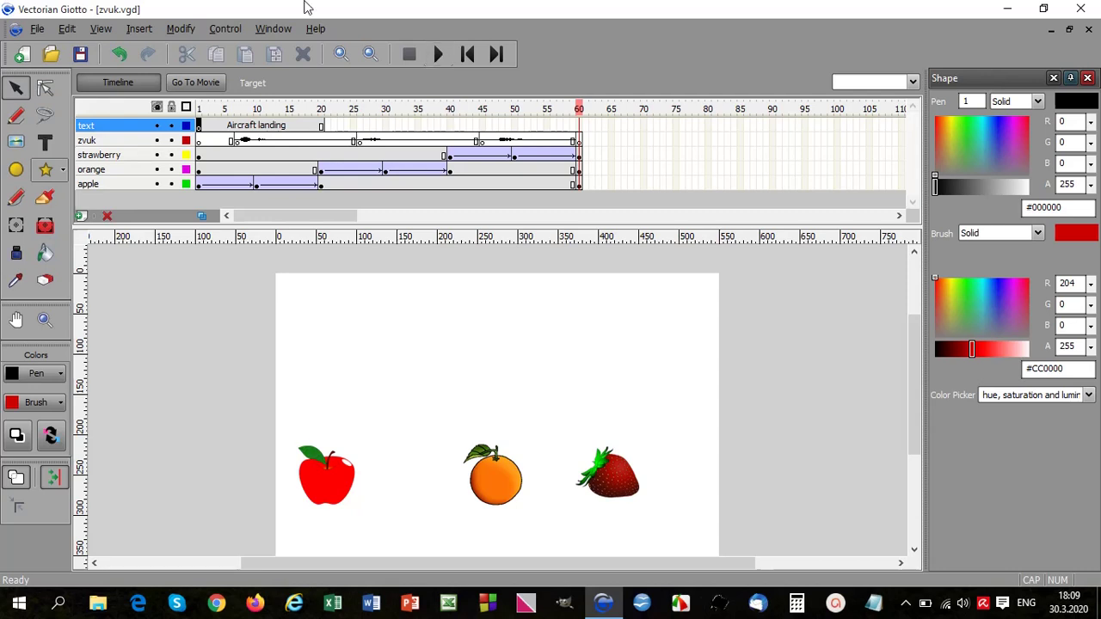
pyautogui.click(39, 29)
pyautogui.click(80, 157)
# - Export the movie to the desktop as a Flash movie named zvuk2.swf
pyautogui.click(37, 28)
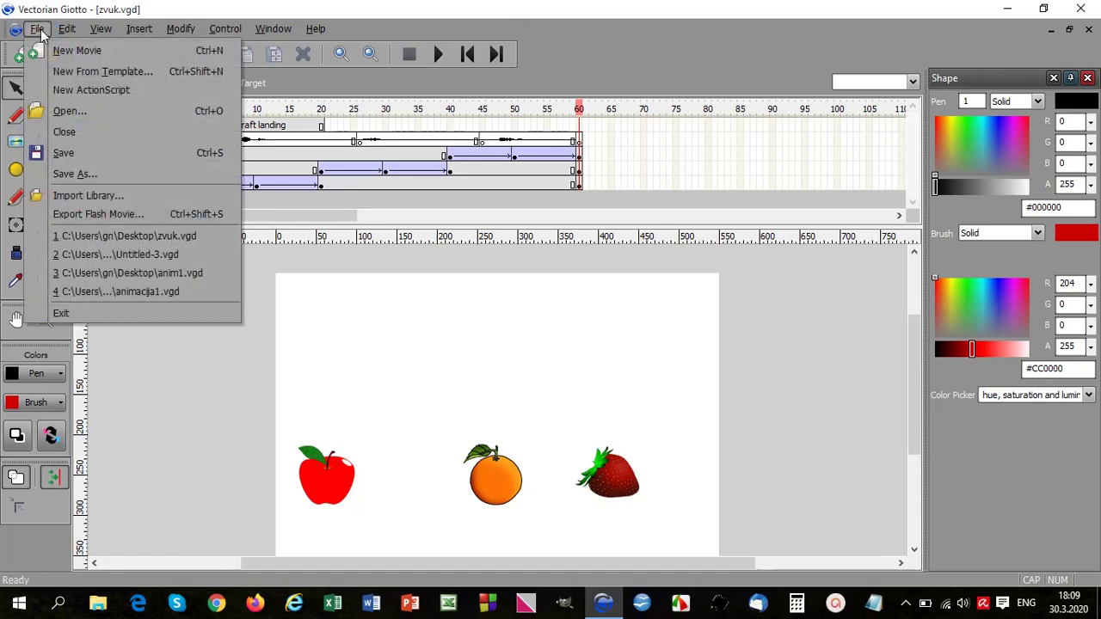
pyautogui.click(100, 215)
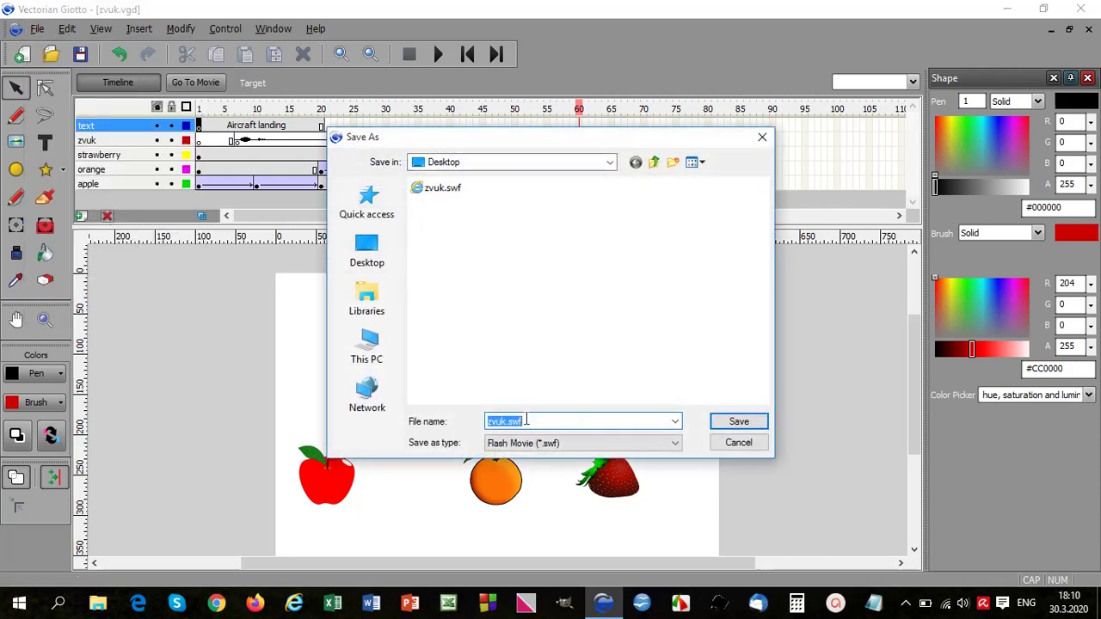
pyautogui.click(527, 421)
pyautogui.write('2')
pyautogui.click(738, 421)
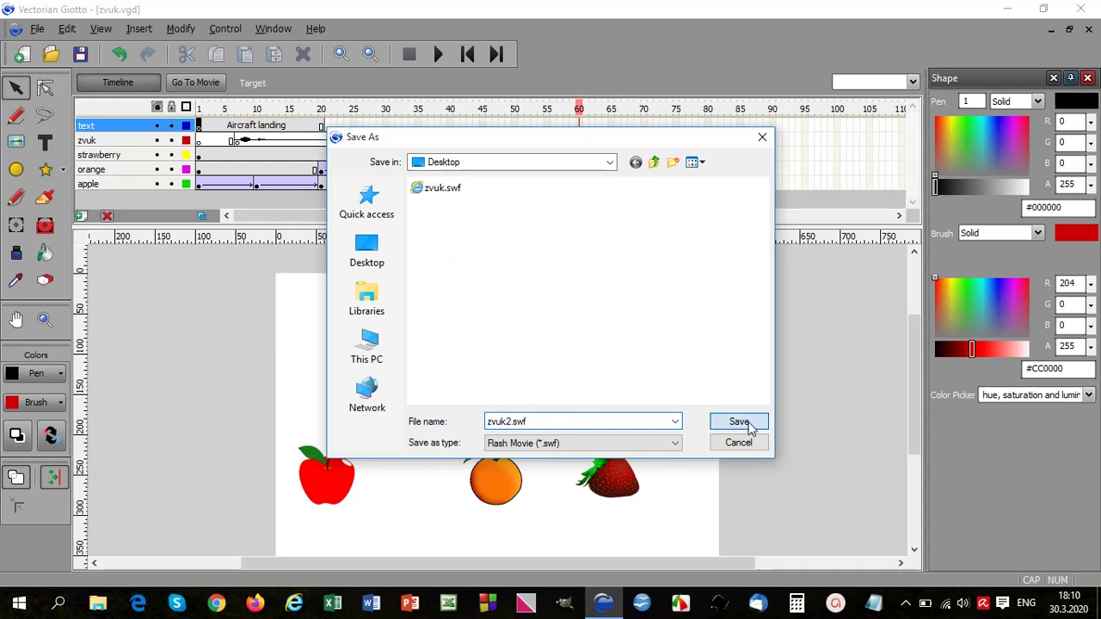
pyautogui.click(535, 328)
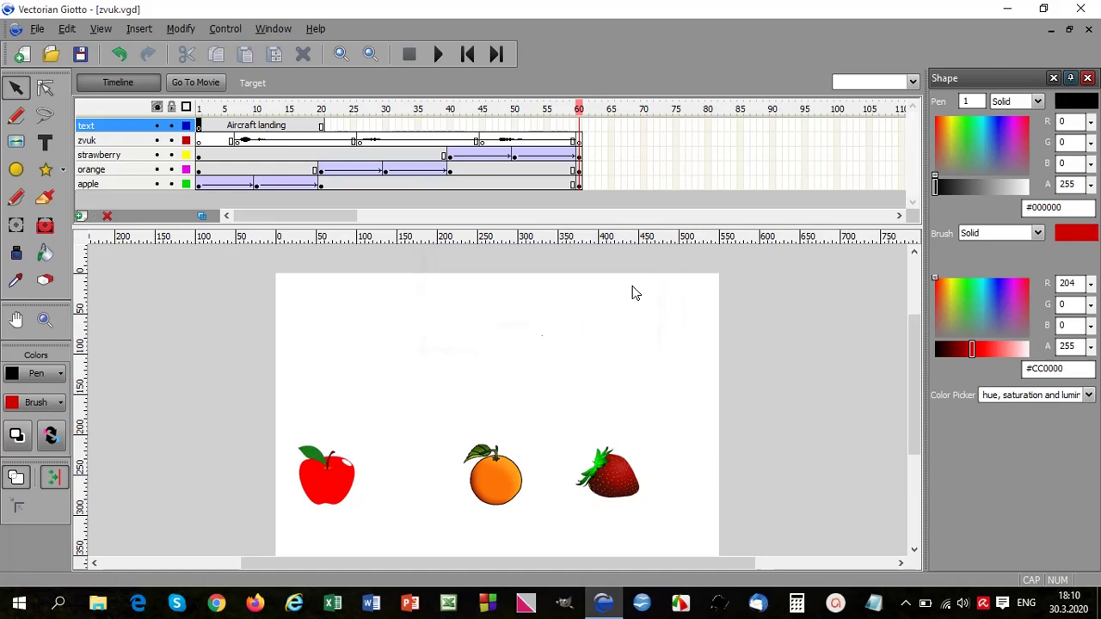
# - Open zvuk2.swf from the desktop in Internet Explorer, watch the APPLE text animation, and close the browser
pyautogui.click(1007, 8)
pyautogui.doubleClick(30, 277)
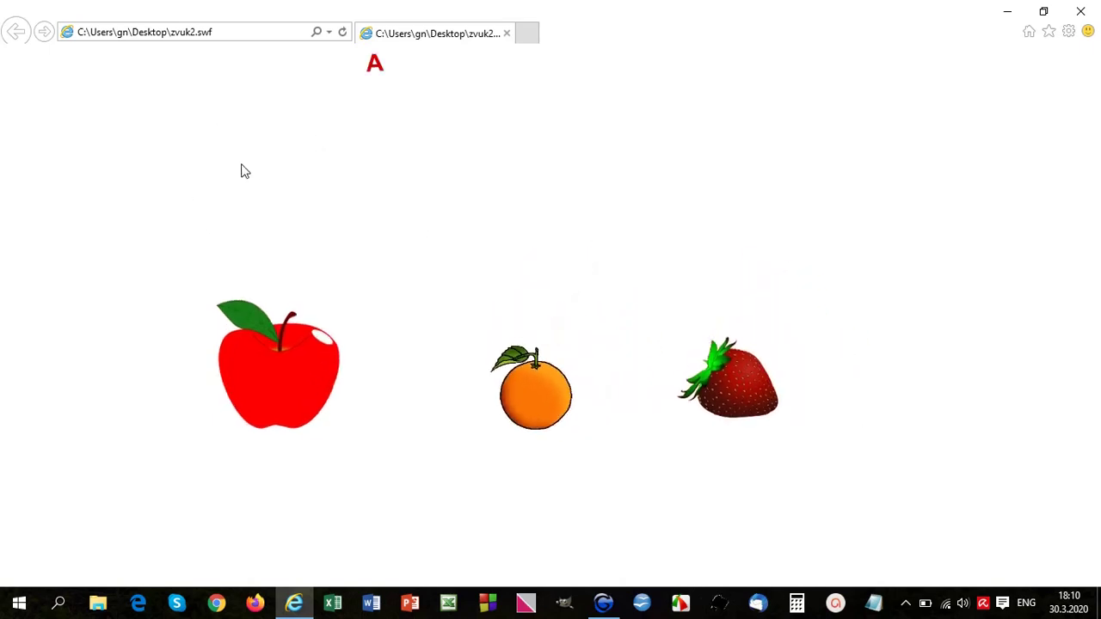
pyautogui.click(1081, 16)
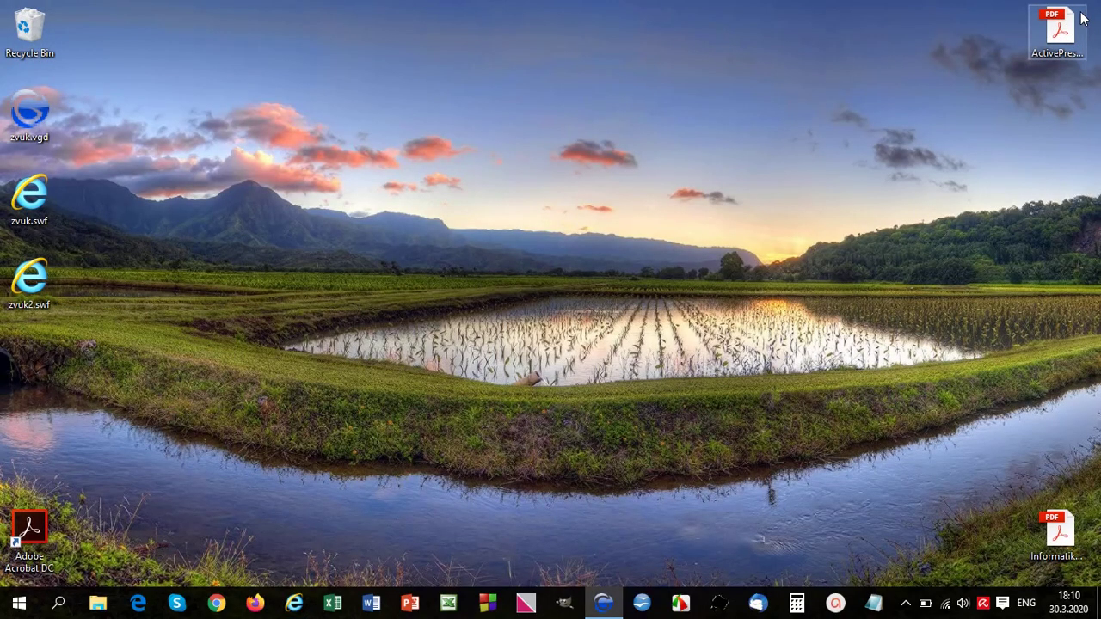
# - Switch back to Vectorian Giotto and insert a keyframe at frame 60 of the text layer
pyautogui.click(605, 601)
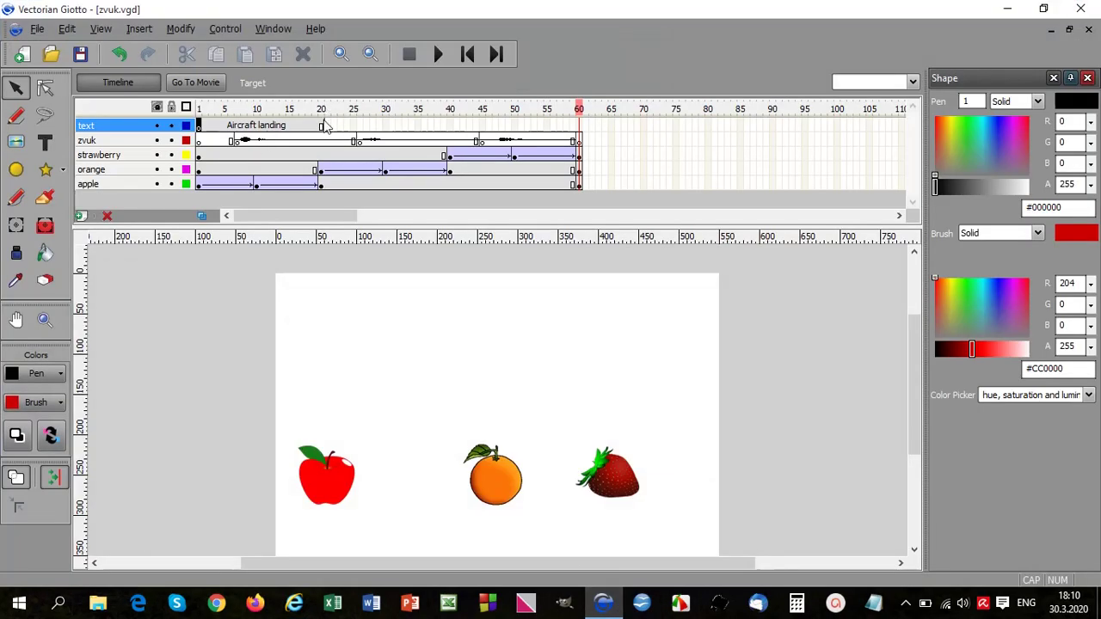
pyautogui.click(579, 126)
pyautogui.rightClick(581, 127)
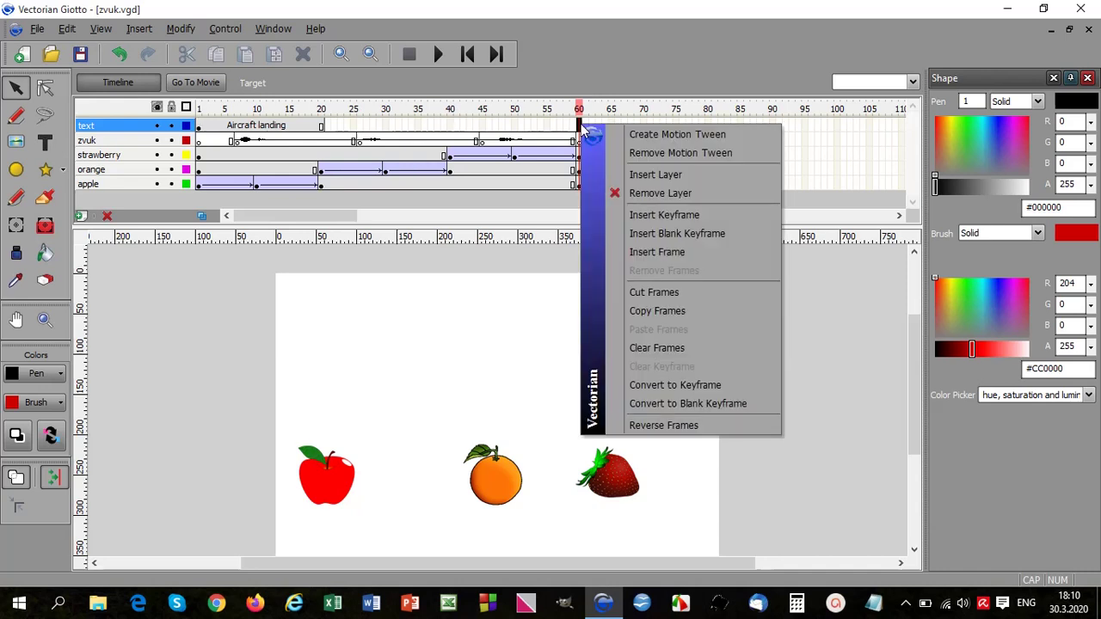
pyautogui.click(693, 217)
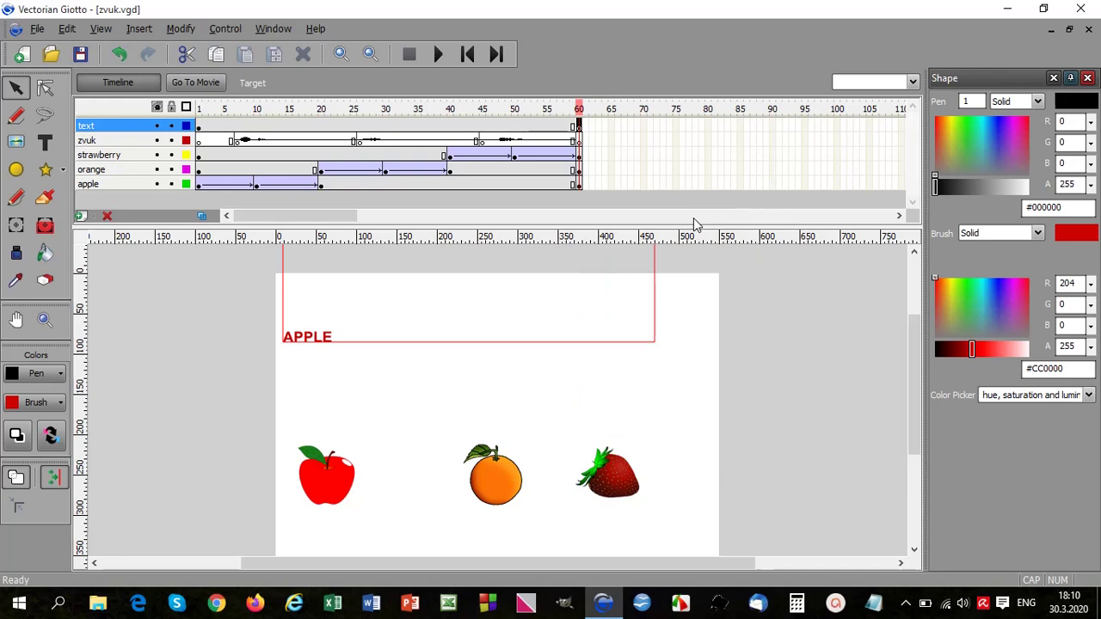